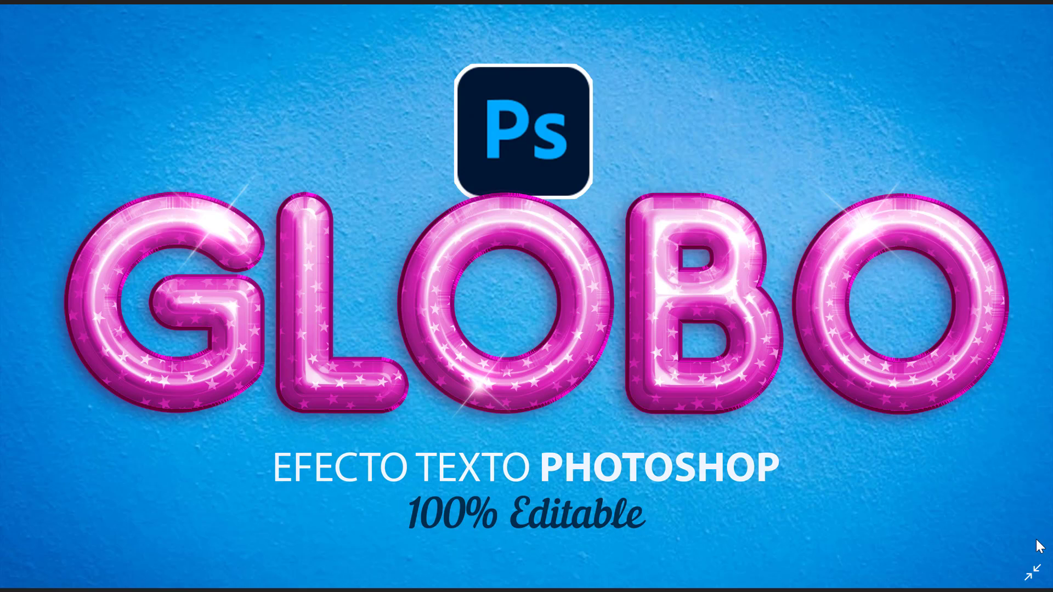
- Download the balloon text effect zip from MediaFire and save it to Escritorio (the desktop)
key("Escape")
left_click(467, 575)
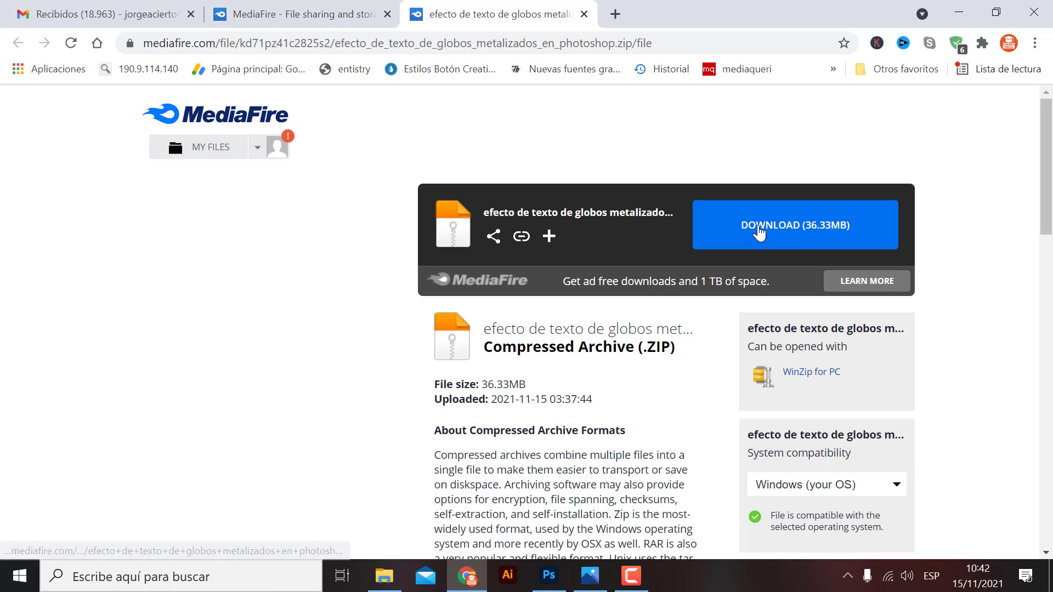
left_click(800, 234)
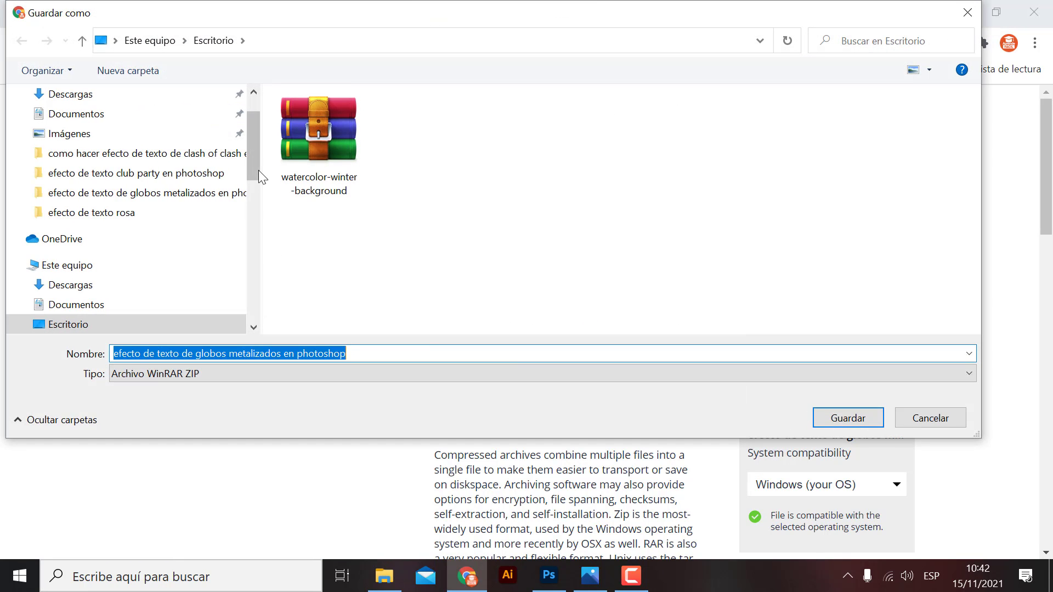
mouse_move(251, 169)
left_mouse_down()
mouse_move(251, 247)
mouse_move(253, 153)
left_mouse_up()
left_click(68, 127)
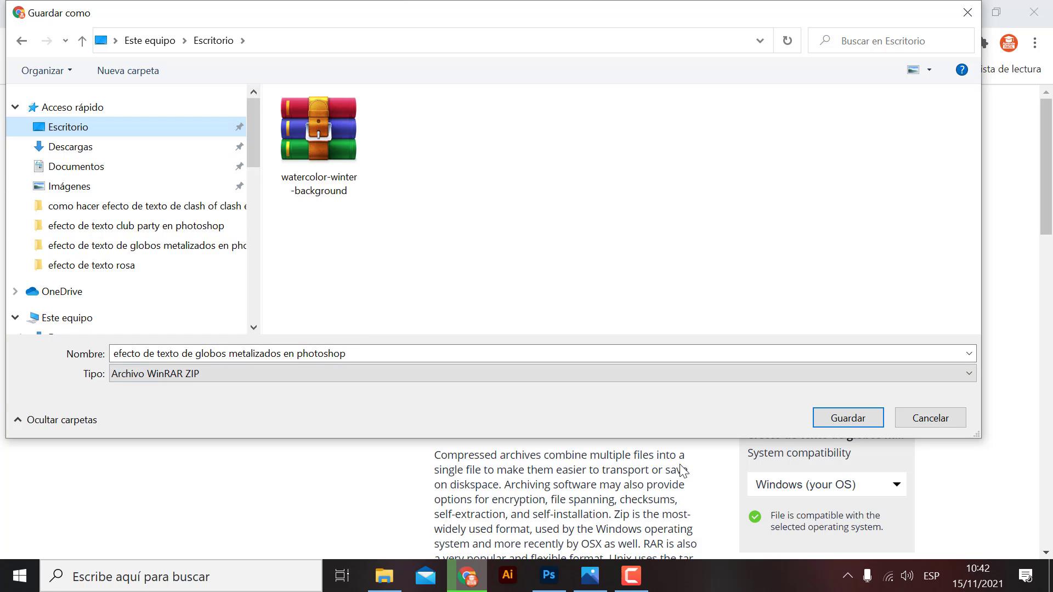
left_click(848, 421)
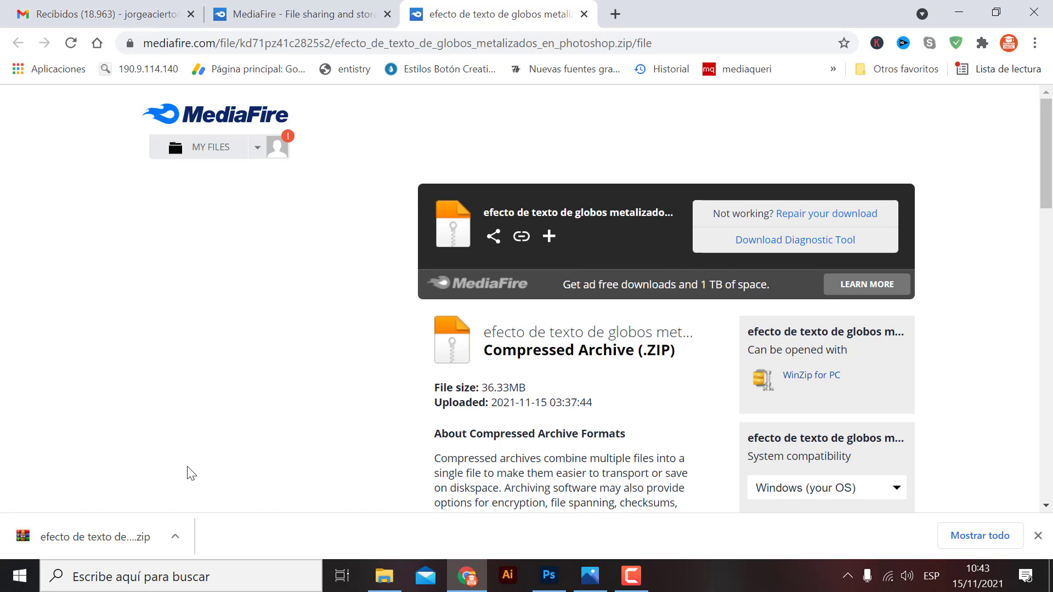
- Extract the zip archive's contents onto the desktop with Extraer aquí, then delete the zip
left_click(1050, 575)
left_click_drag(95, 34, 372, 156)
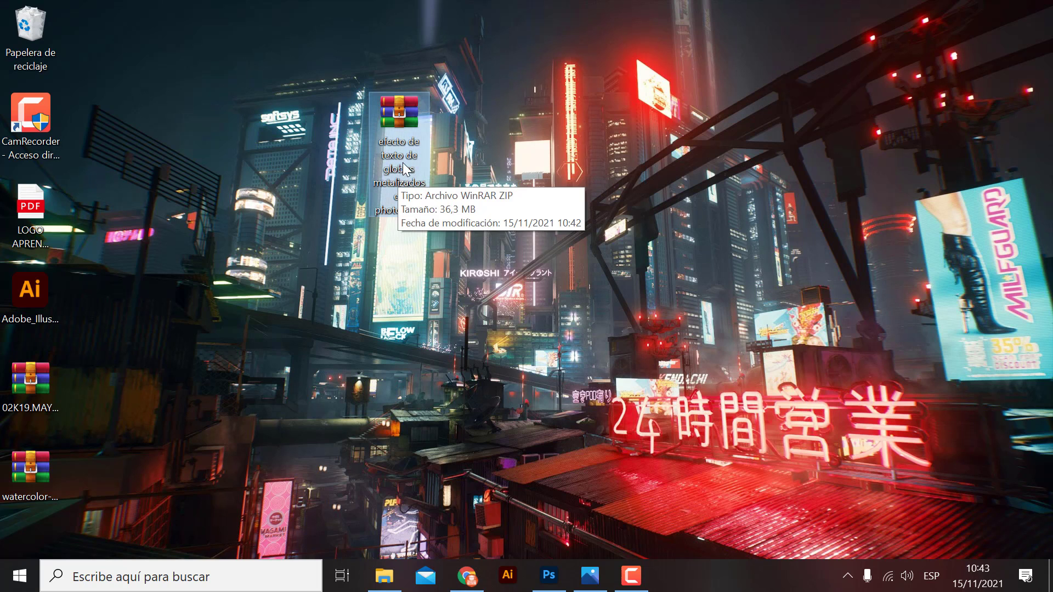
right_click(397, 121)
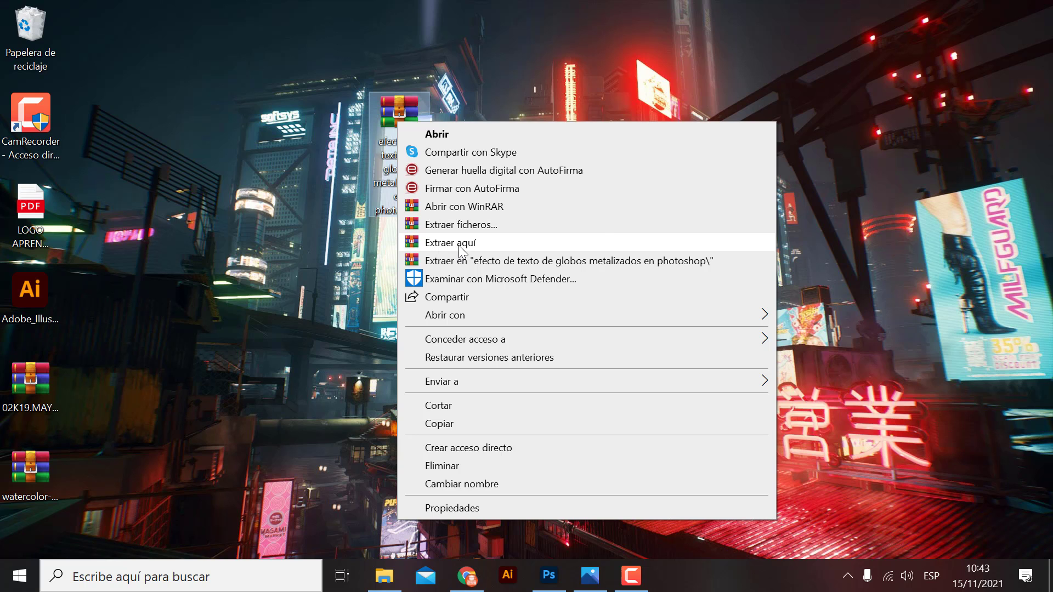
left_click(445, 249)
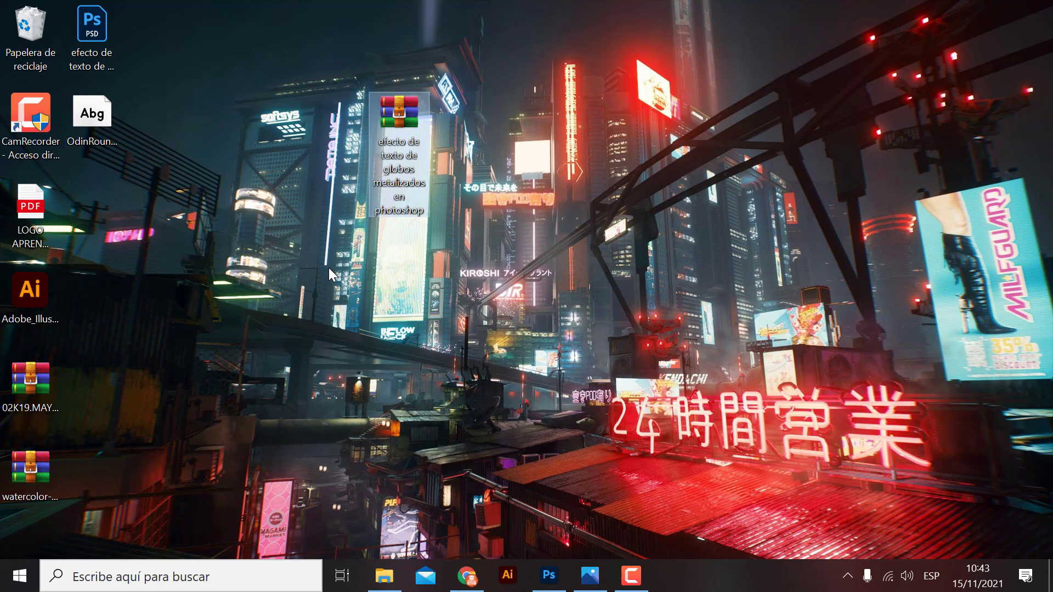
key("Delete")
- Arrange the PSD and OdinRounded-Bold font icons side by side on the desktop
mouse_move(192, 34)
left_mouse_down()
mouse_move(91, 134)
mouse_move(275, 223)
mouse_move(356, 165)
mouse_move(364, 143)
left_mouse_up()
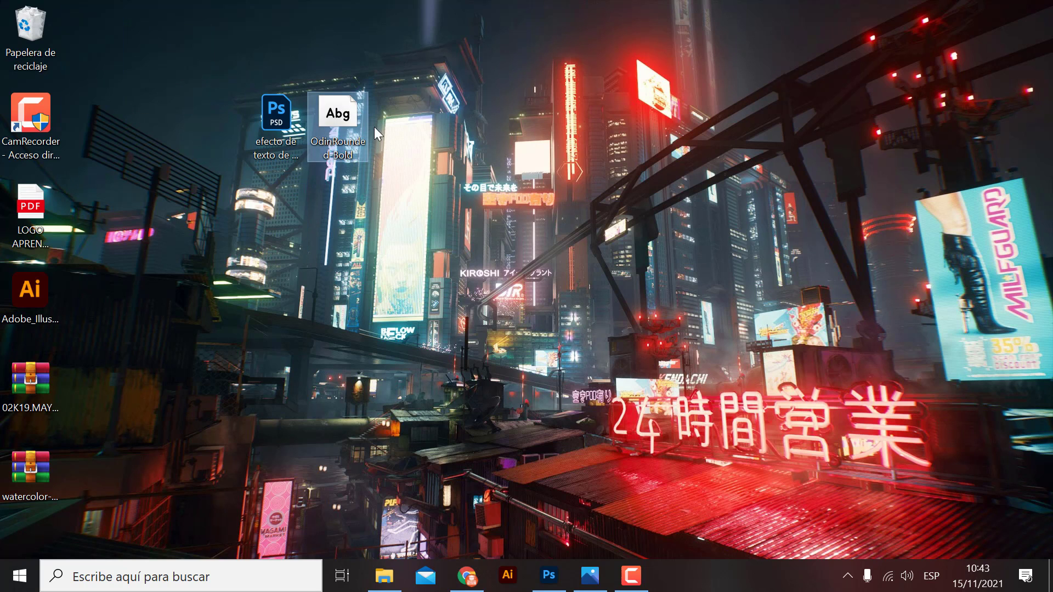
left_click(426, 134)
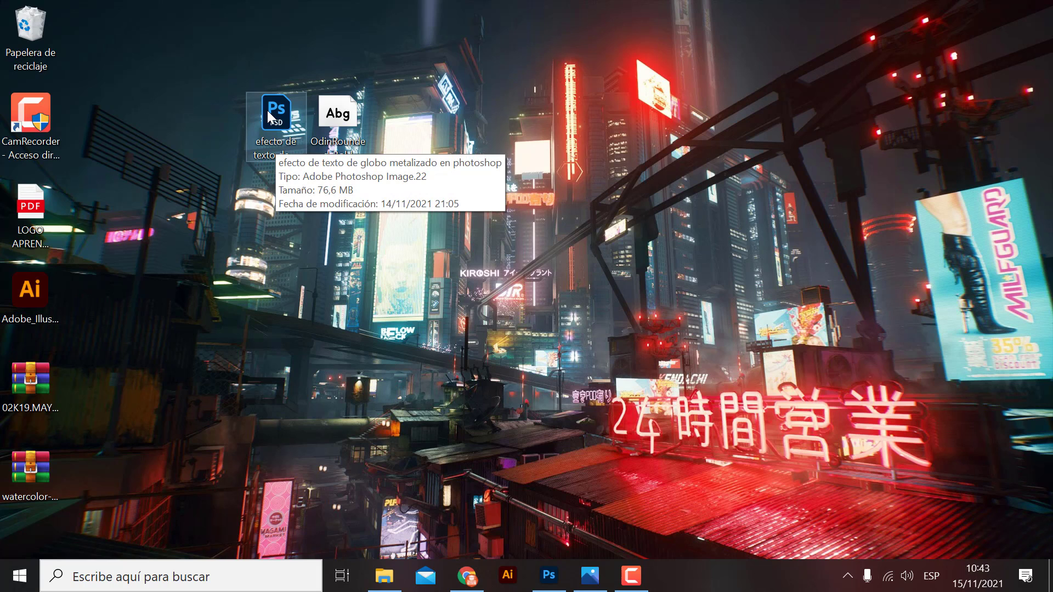
left_click(324, 126)
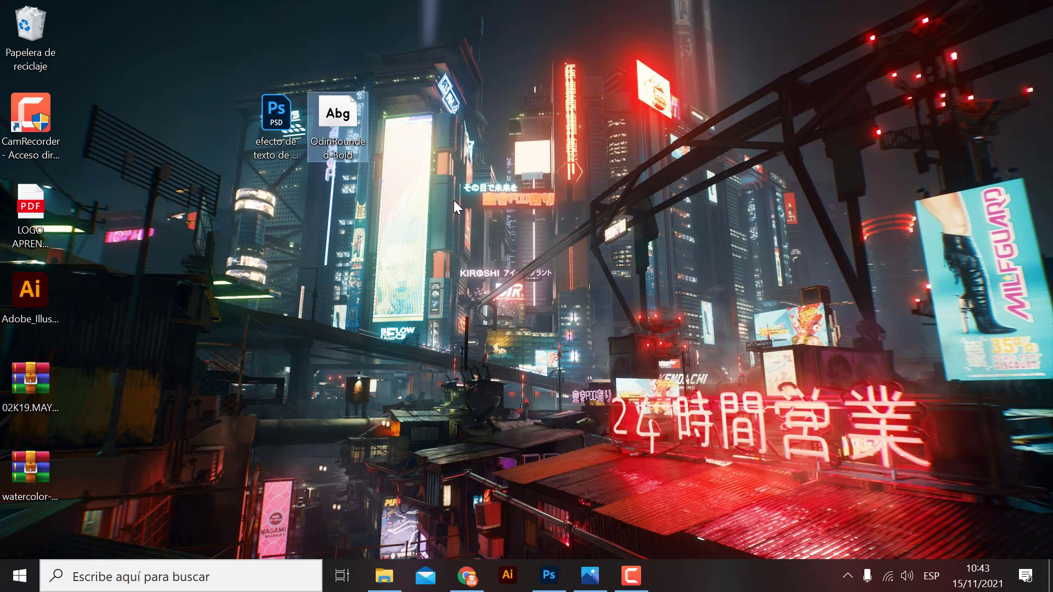
left_click(592, 580)
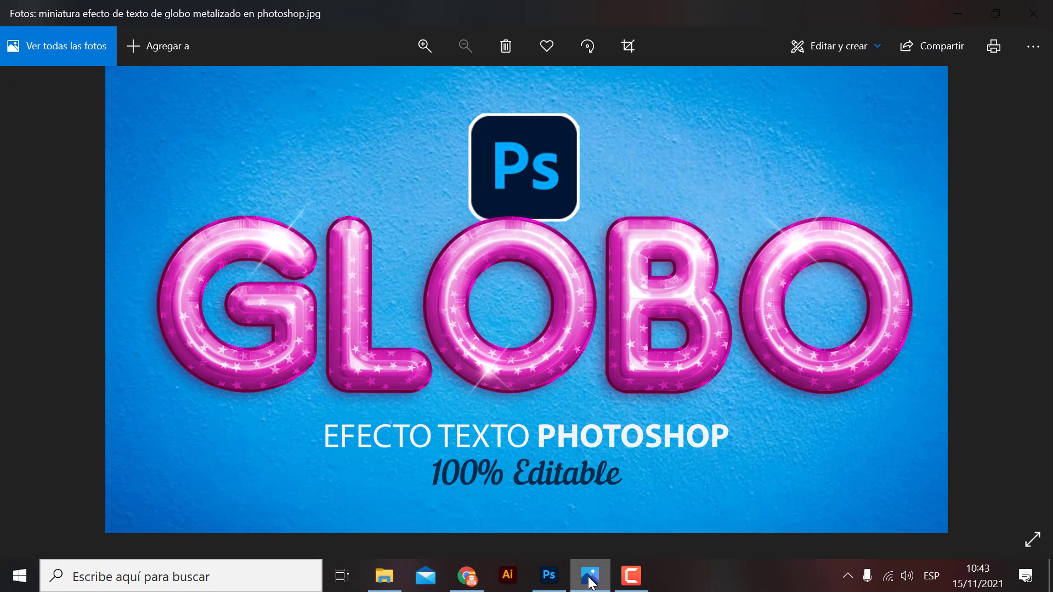
left_click(591, 580)
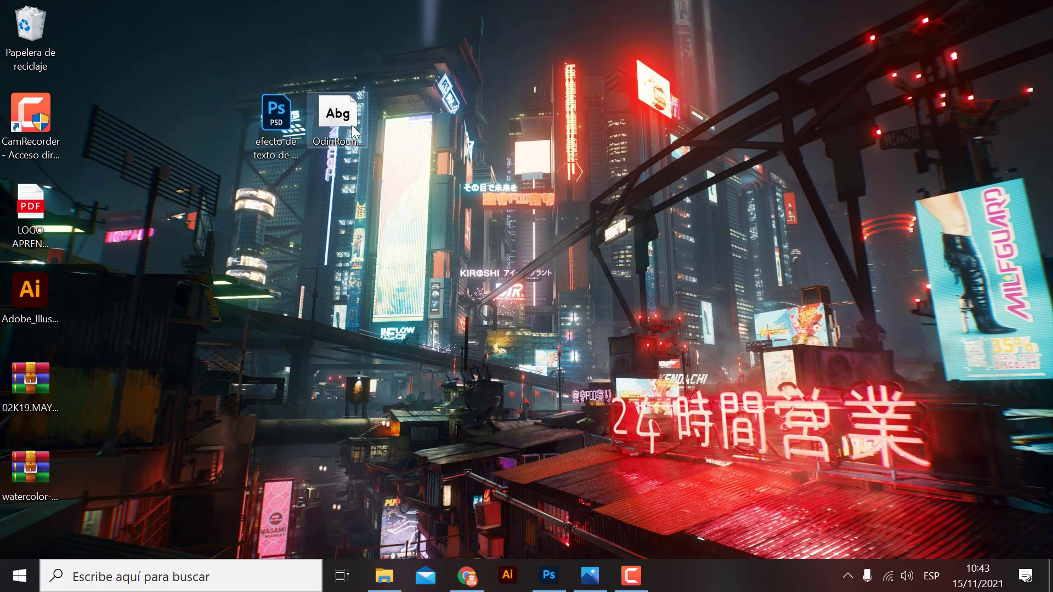
- Install the OdinRounded-Bold font, replacing the existing copy, and close Font Viewer
double_click(338, 117)
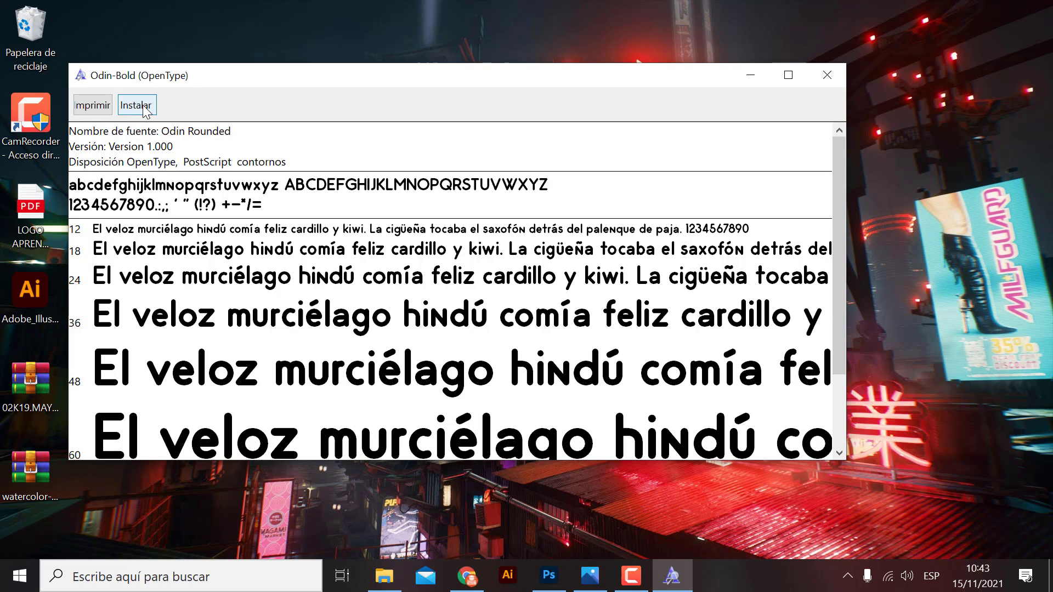
left_click(146, 109)
left_click(565, 299)
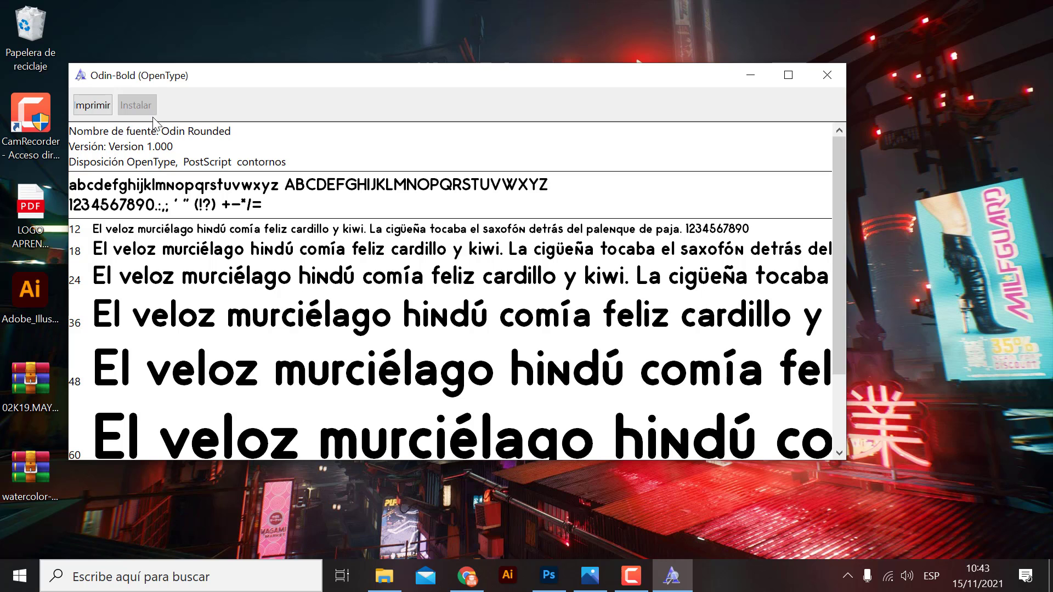
left_click(828, 76)
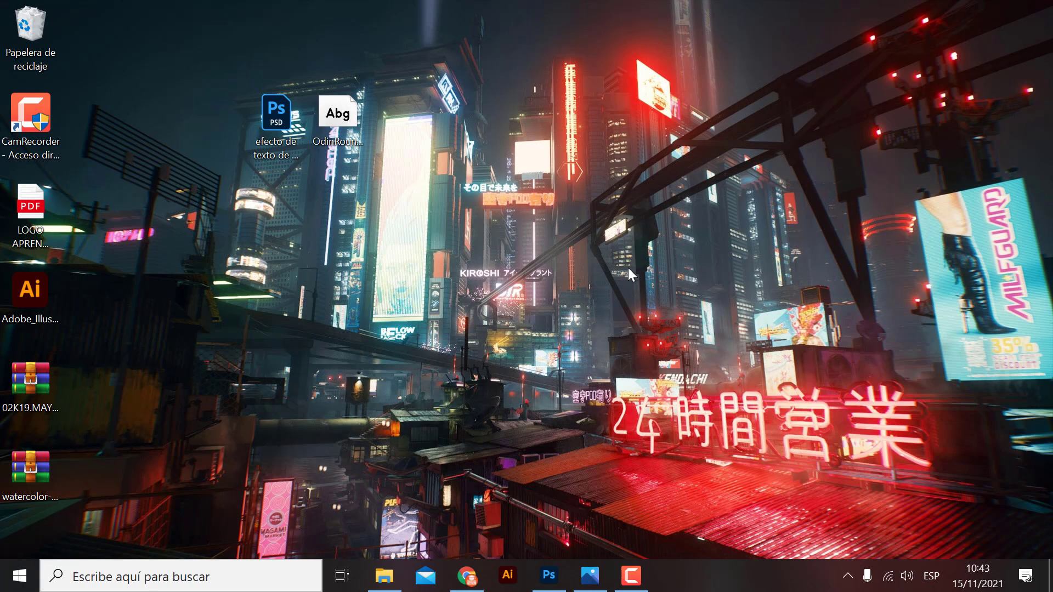
left_click(276, 123)
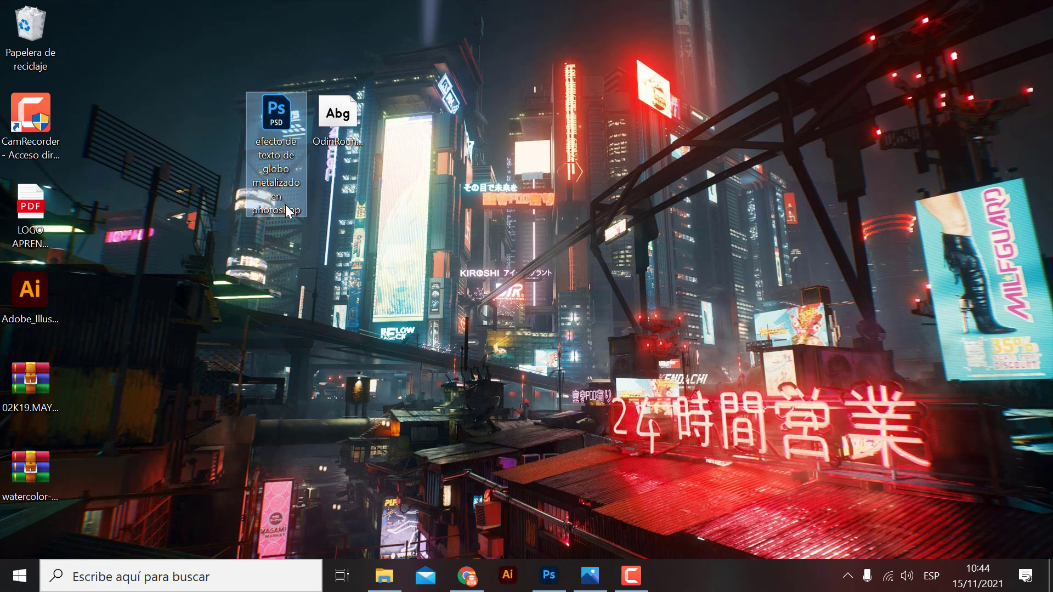
mouse_move(276, 153)
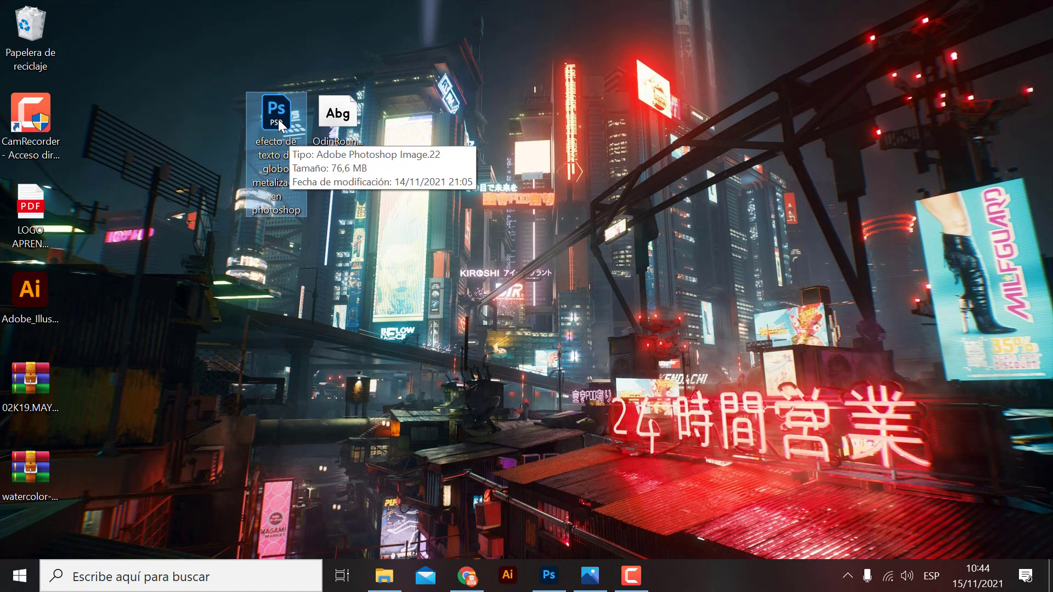
- Open the balloon text PSD keeping its embedded colour profile, and hide the canvas guides
double_click(278, 119)
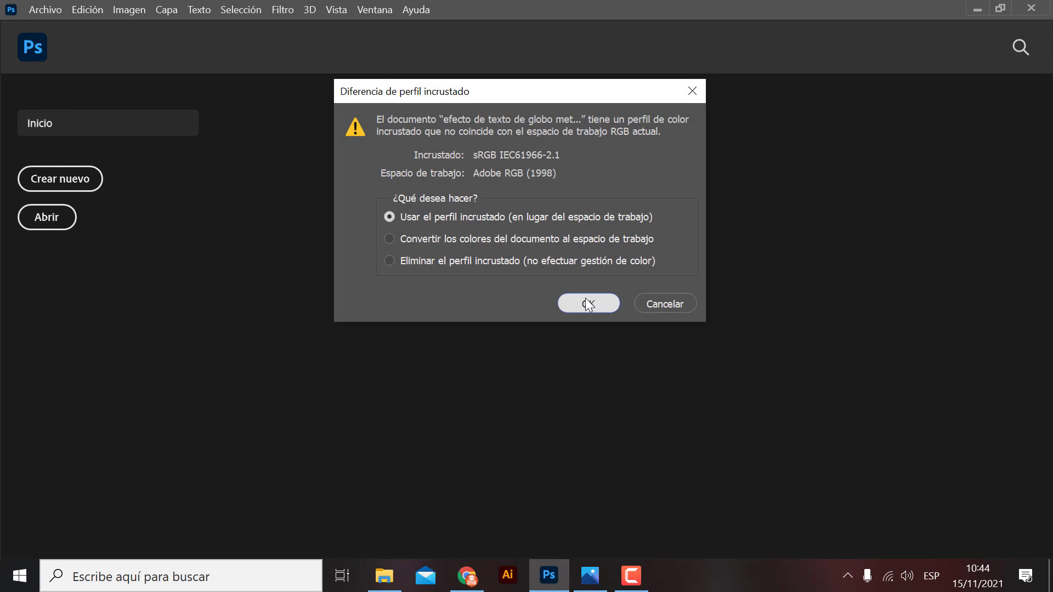
left_click(584, 297)
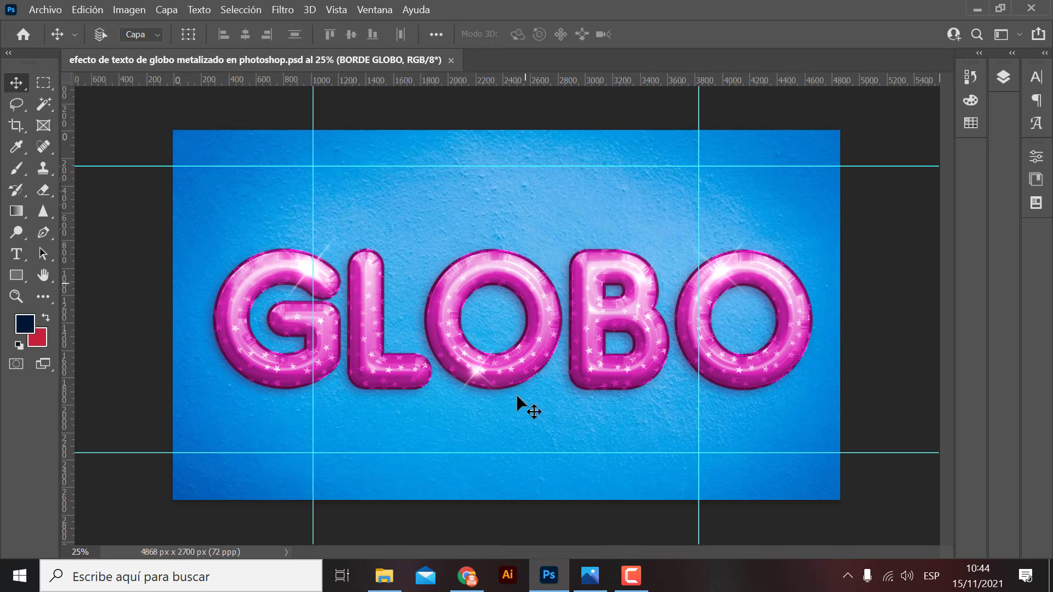
key("ctrl+h")
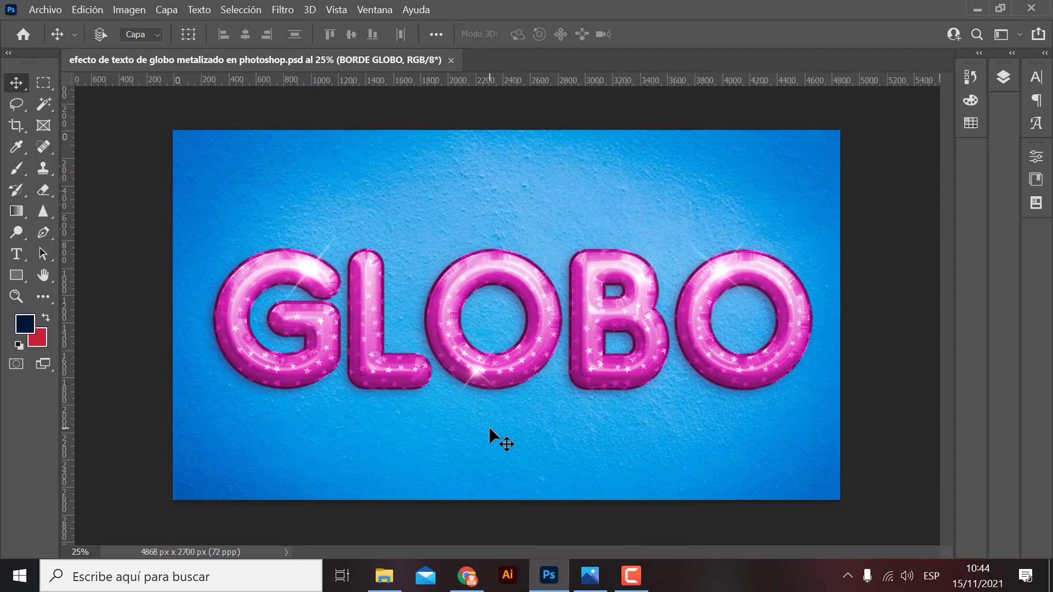
key("ctrl+plus")
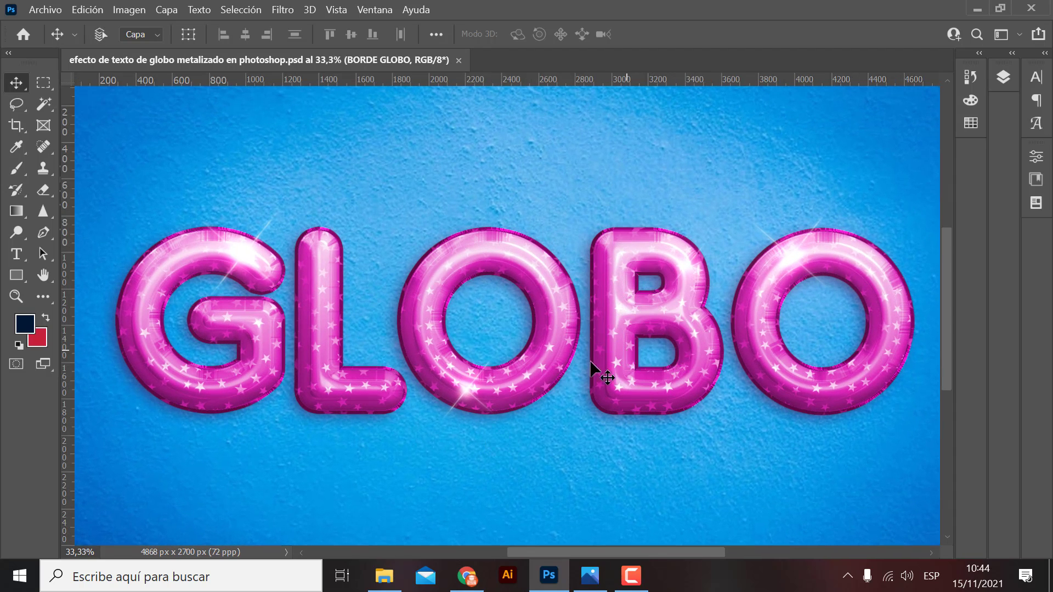
key("ctrl+minus")
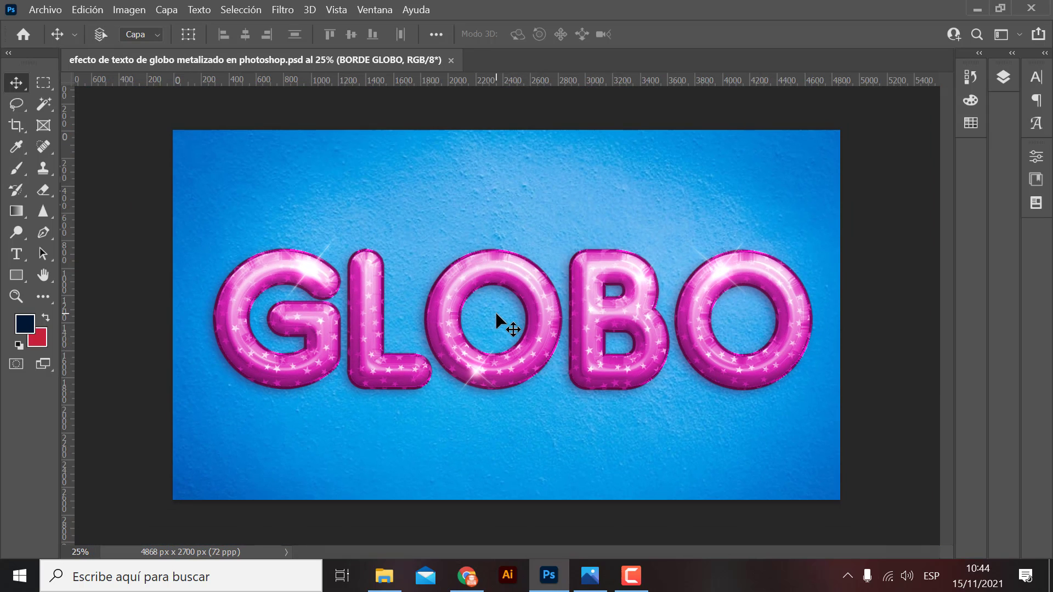
left_click(1019, 37)
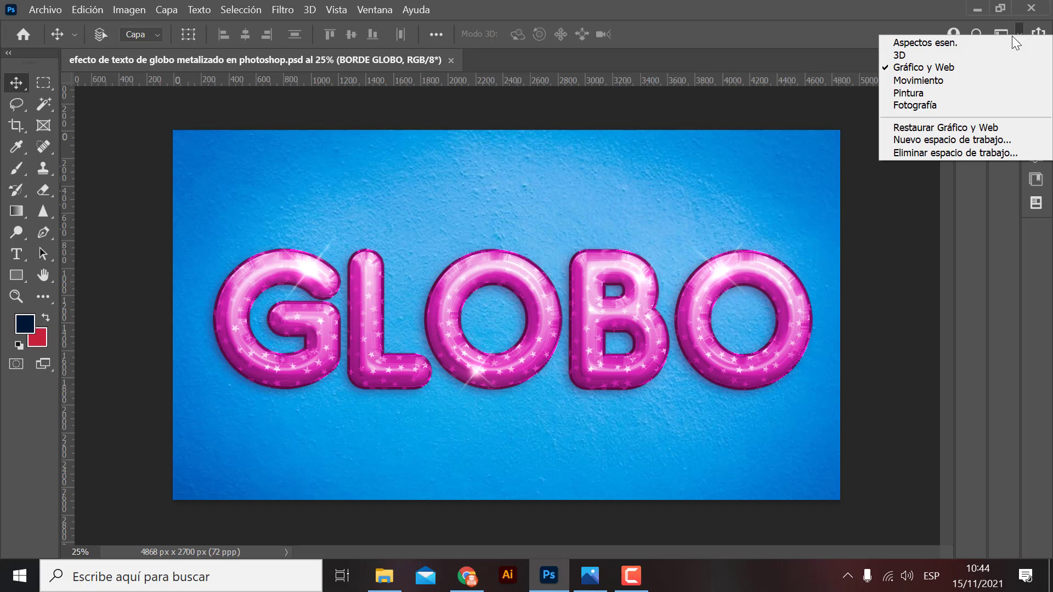
- Try the Pintura, Gráfico y Web and 3D workspaces, then settle on Fotografía
left_click(931, 105)
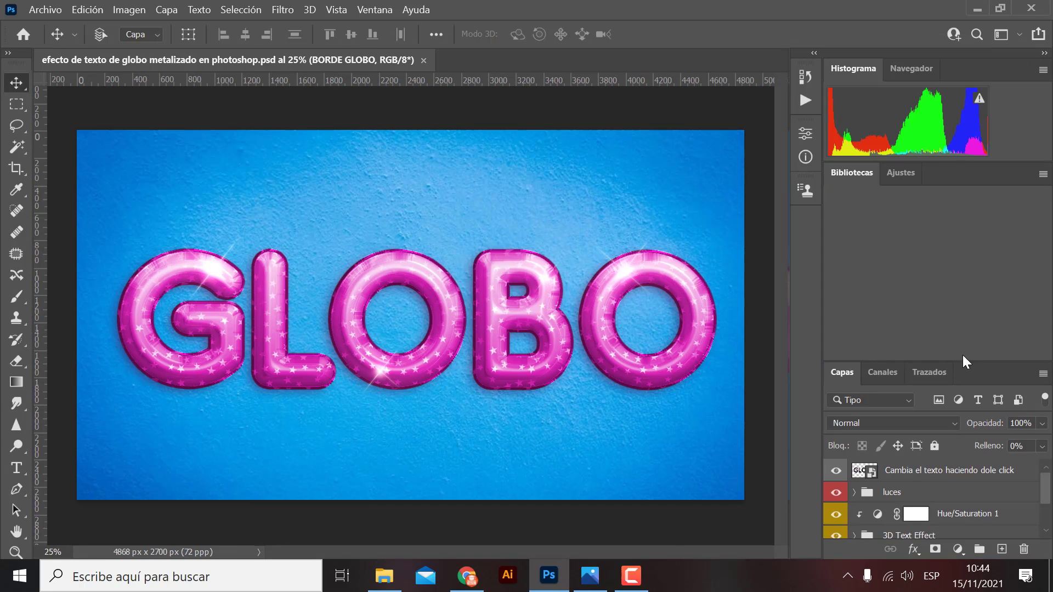
left_click(1008, 34)
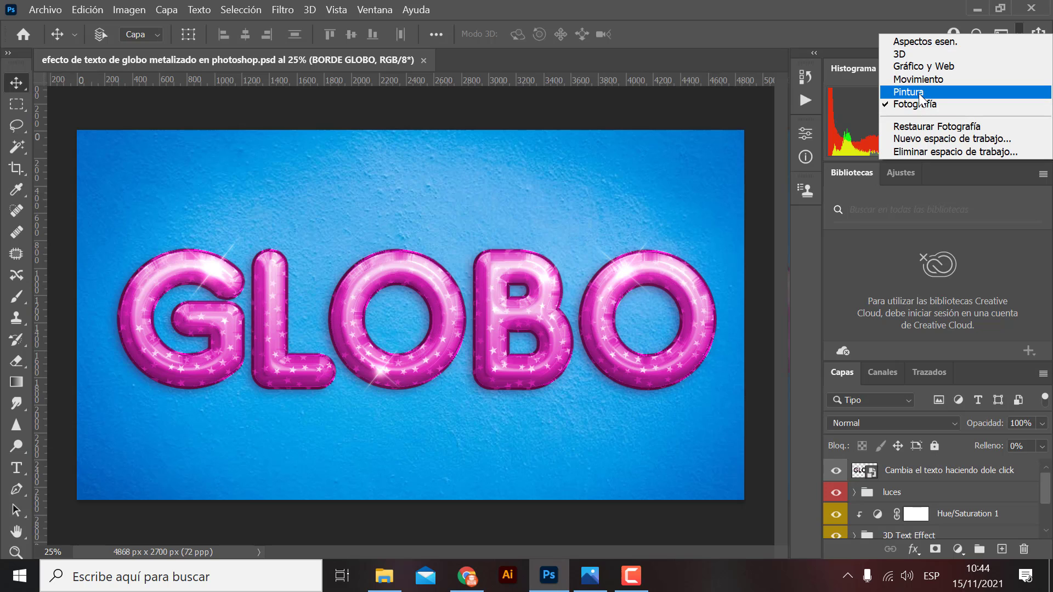
left_click(921, 93)
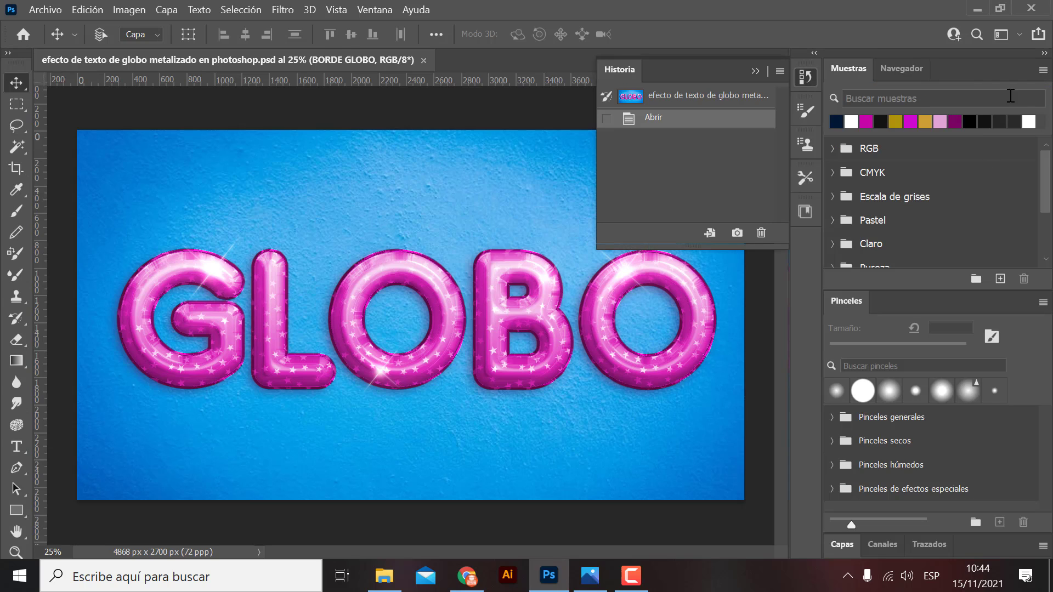
left_click(1017, 35)
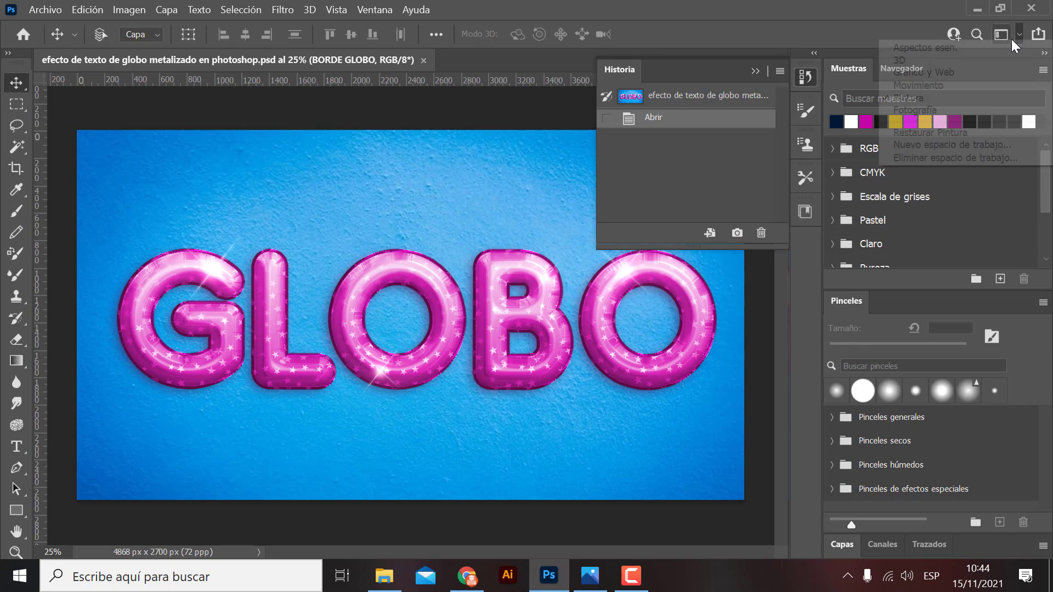
left_click(922, 72)
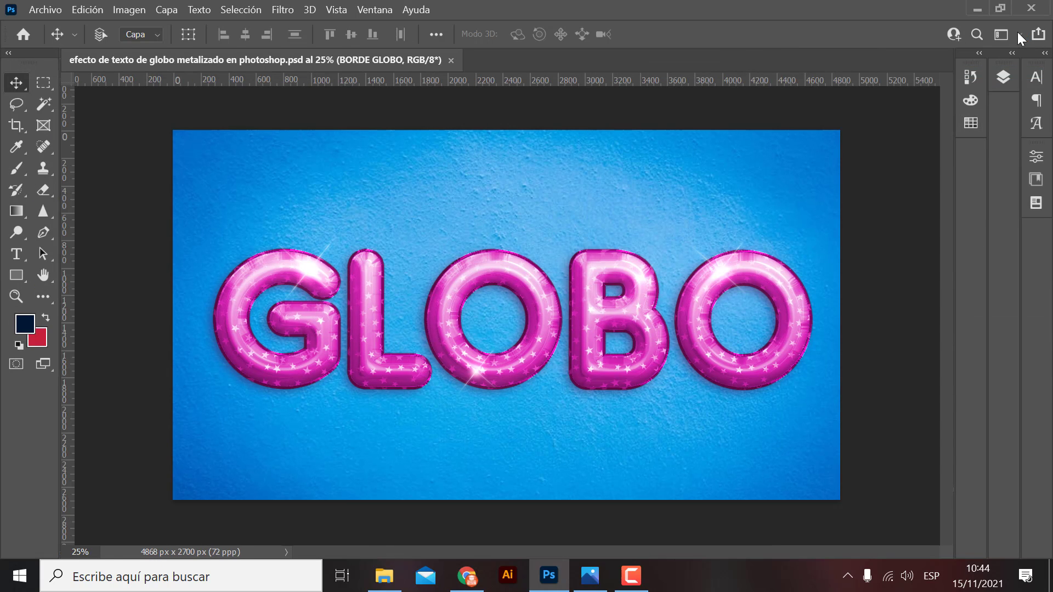
left_click(1017, 34)
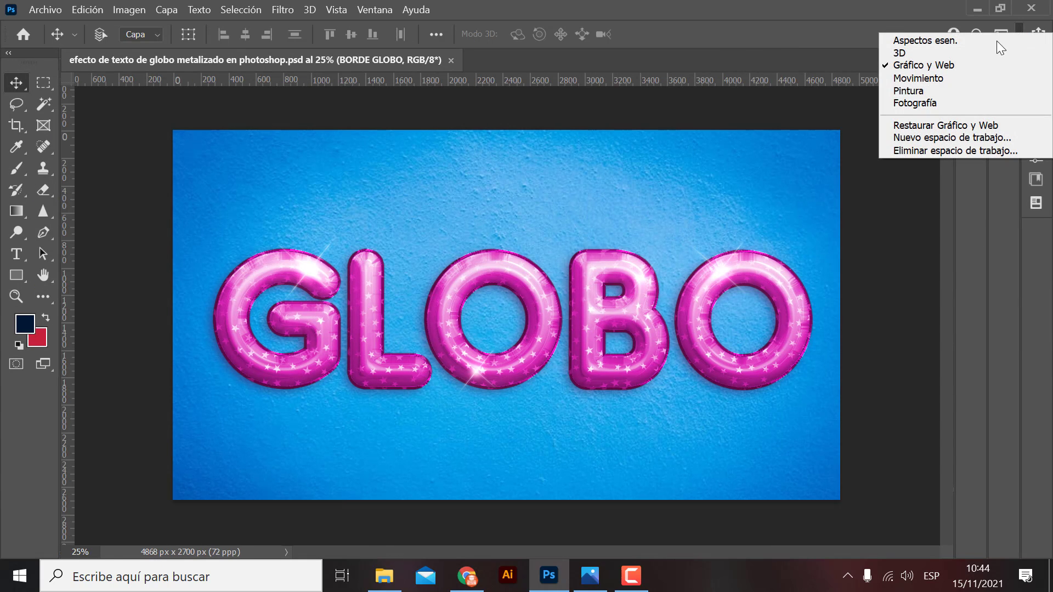
left_click(900, 54)
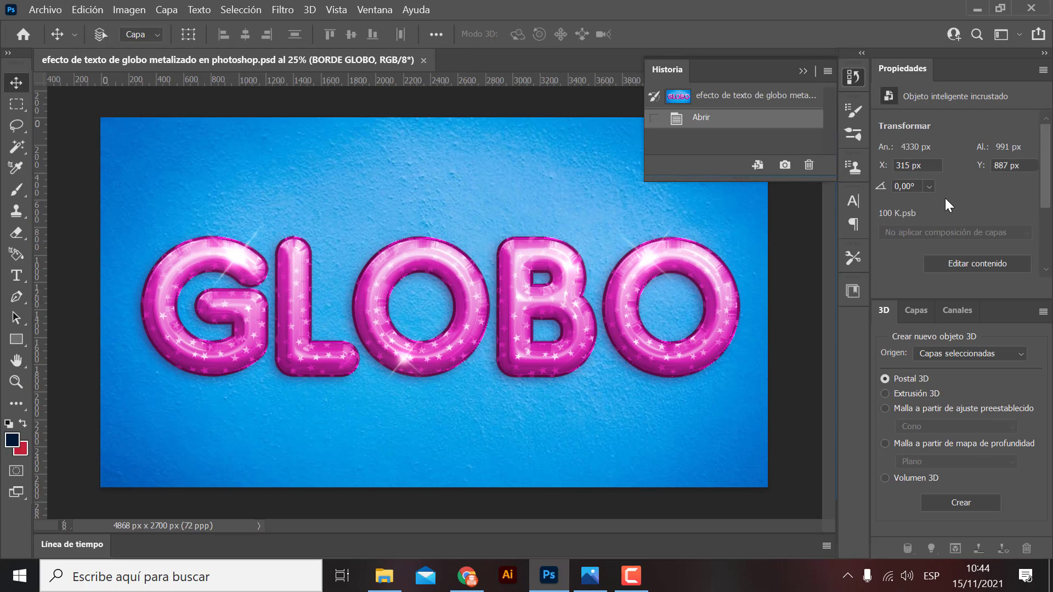
left_click(1018, 34)
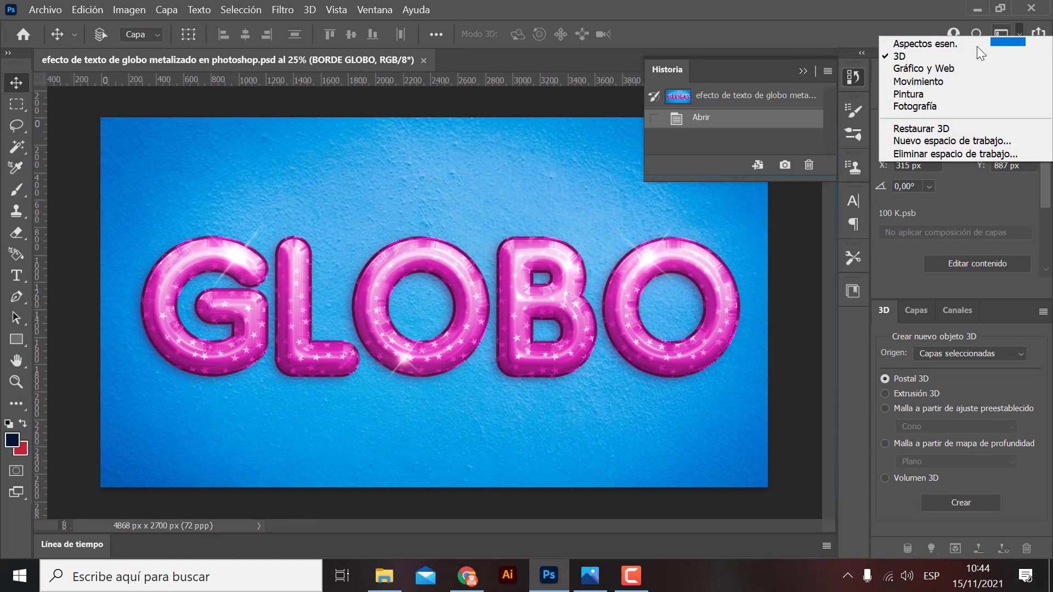
left_click(919, 106)
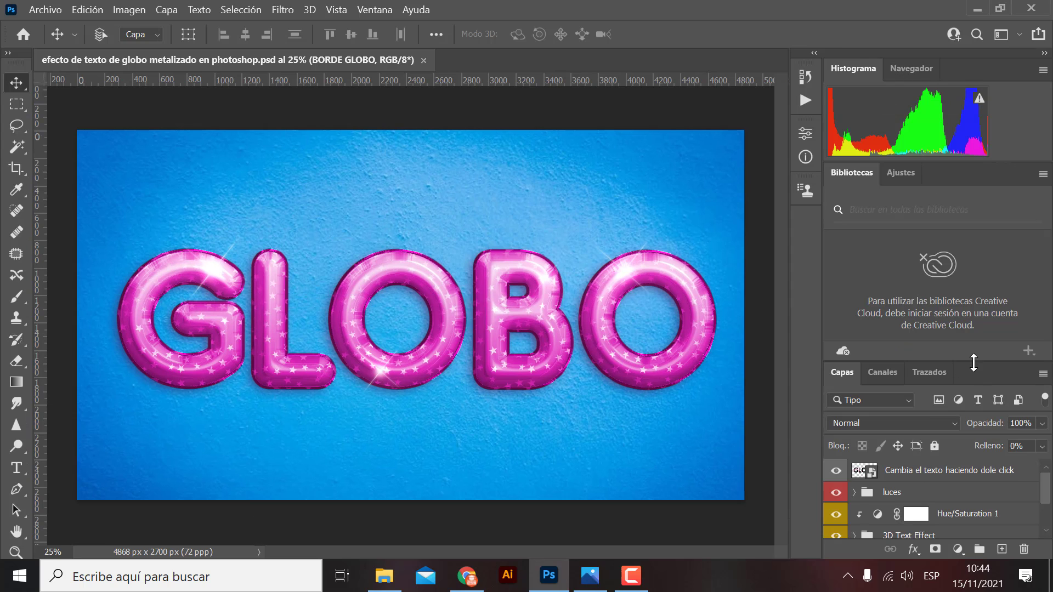
- Enlarge the Capas panel so the layers list shows down to BORDE GLOBO
left_click_drag(973, 360, 960, 204)
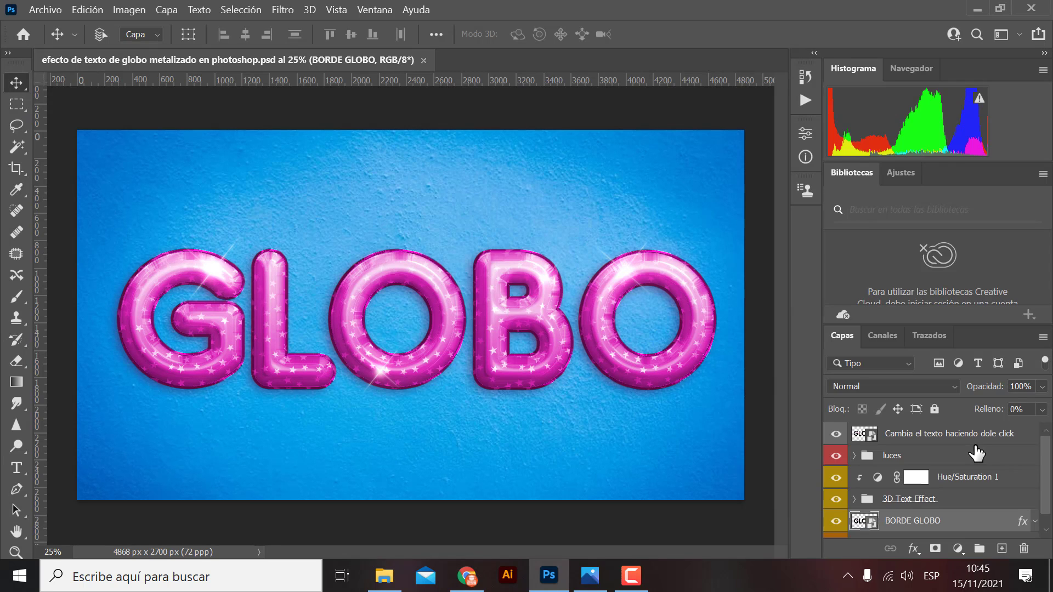
scroll(932, 501, "down", 1)
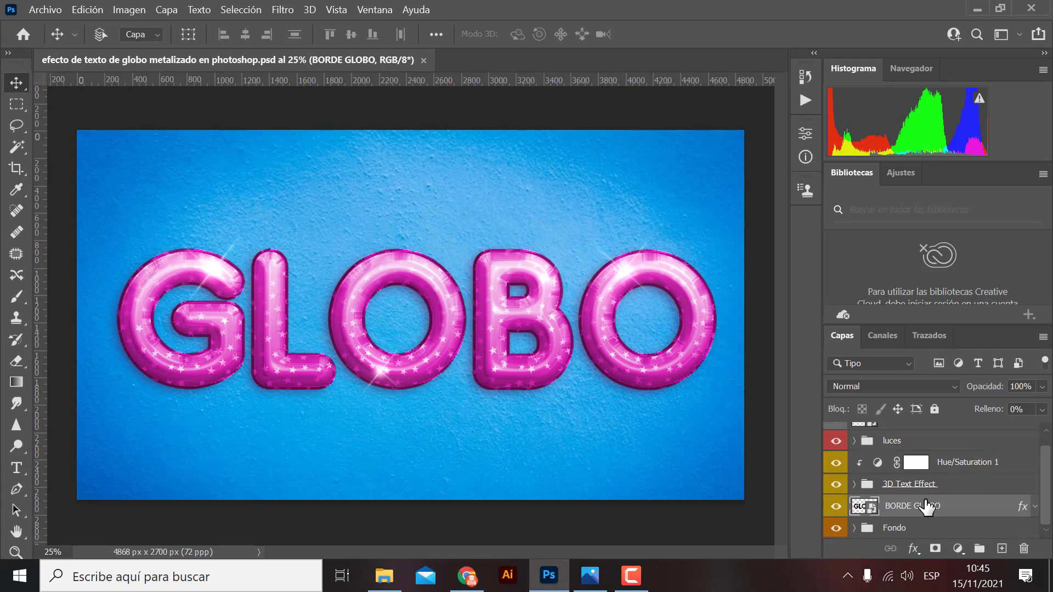
scroll(926, 505, "up", 1)
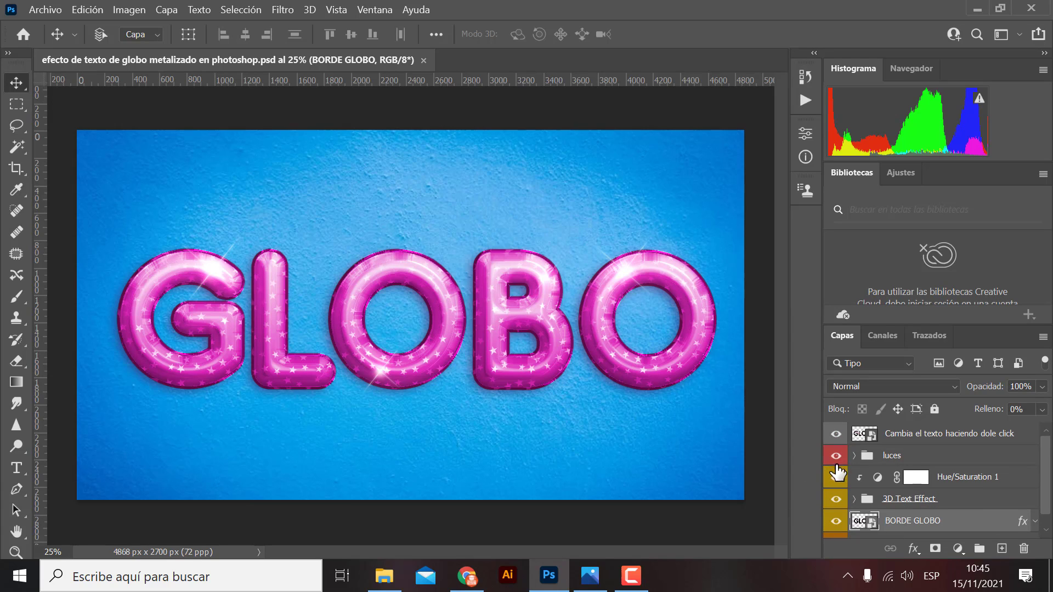
scroll(838, 471, "down", 1)
scroll(841, 461, "up", 1)
- Open the 'Cambia el texto' smart object with its embedded profile, then return to the main design
left_click(871, 433)
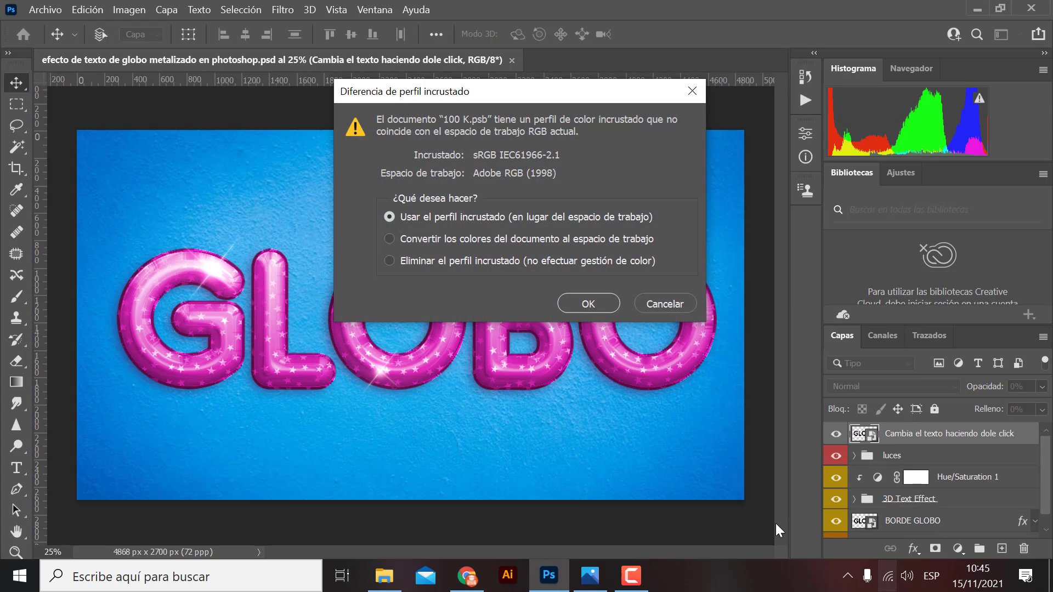
left_click(588, 303)
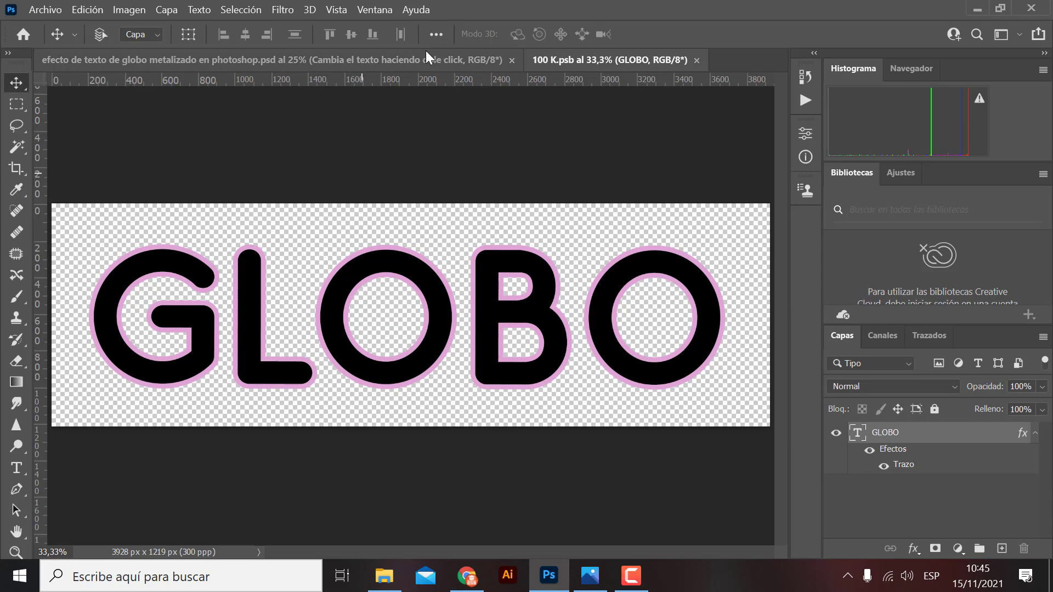
left_click(348, 62)
key("ctrl+plus")
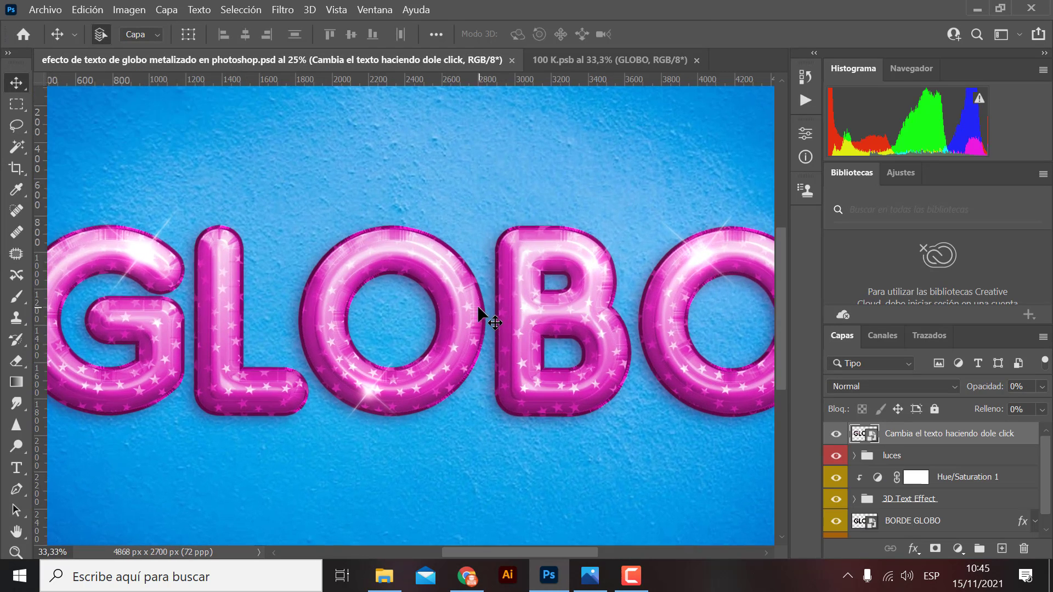
key("ctrl+plus")
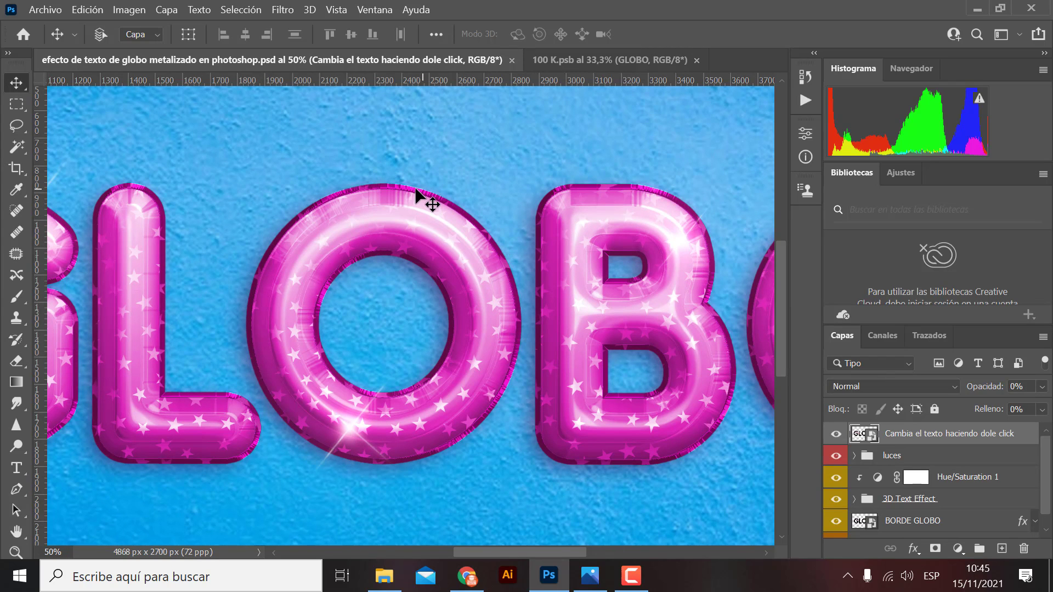
key("ctrl+minus")
key("ctrl+minus")
key("ctrl+minus")
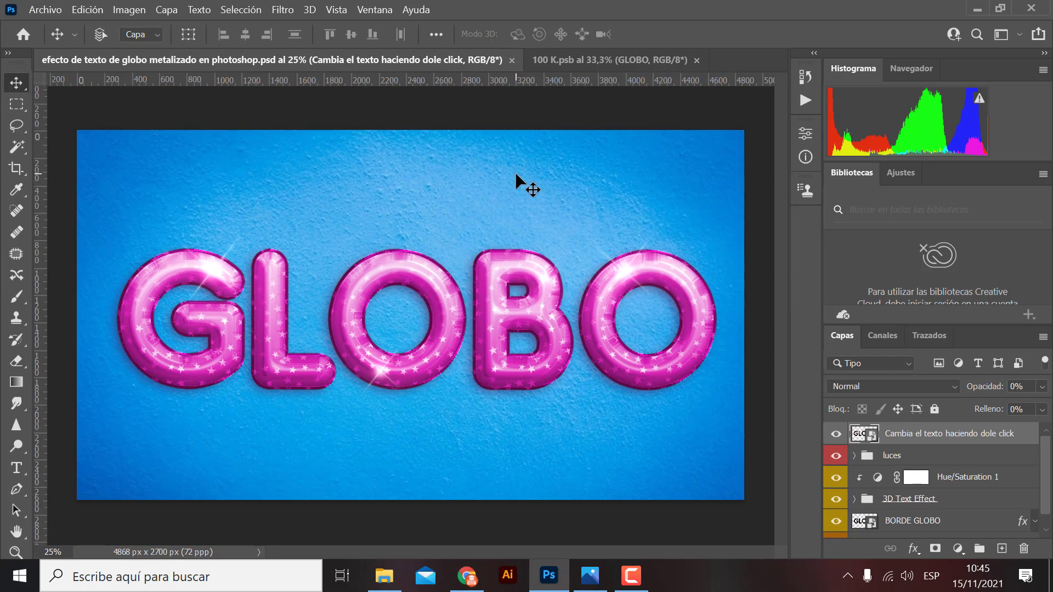
- In the 100 K.psb tab, retype the GLOBO text layer as EFECTO and commit it
left_click(567, 61)
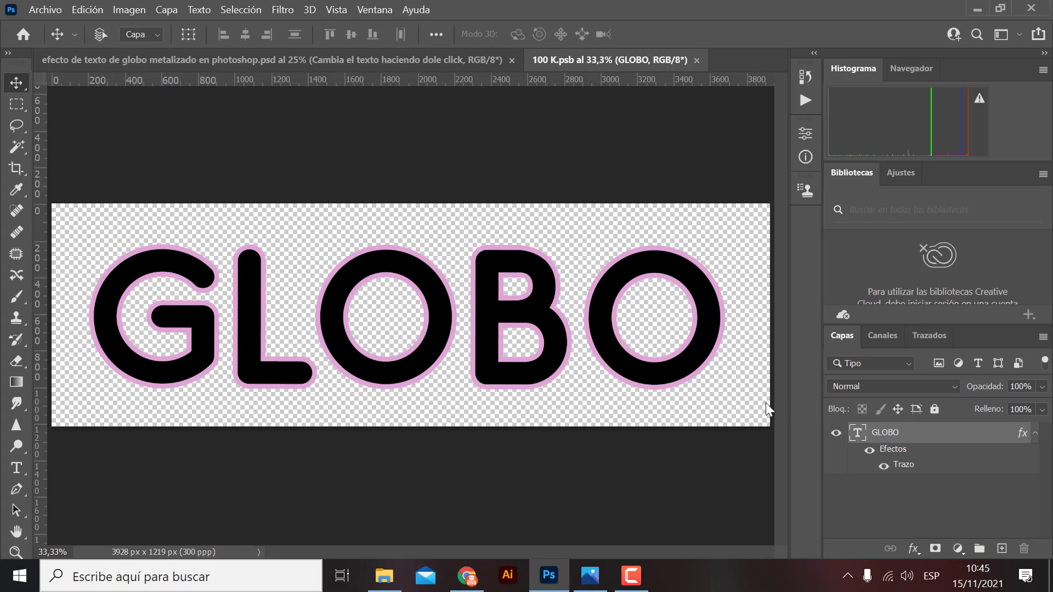
double_click(669, 375)
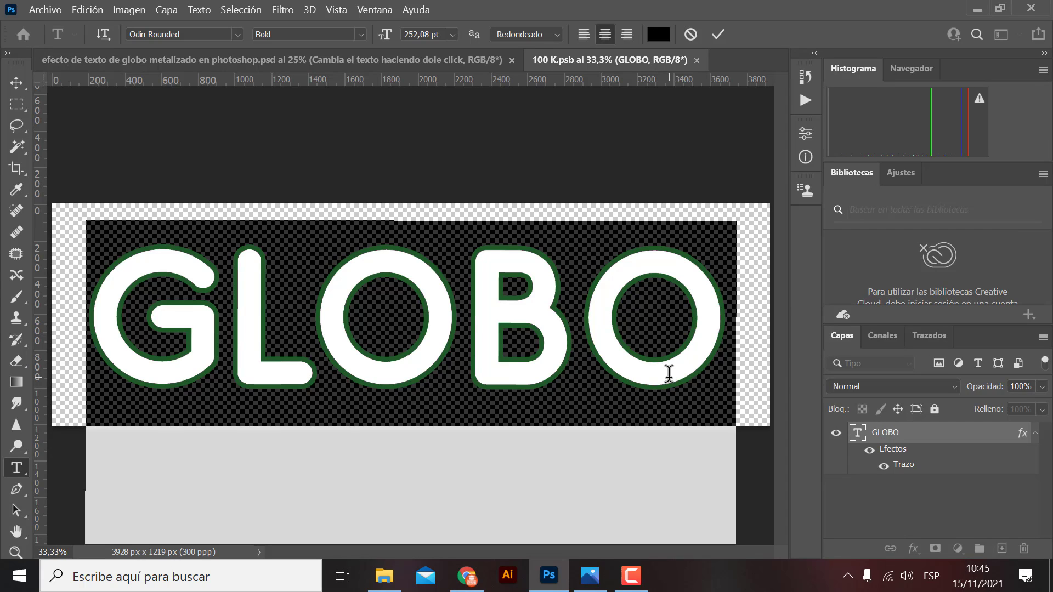
type("e")
key("BackSpace")
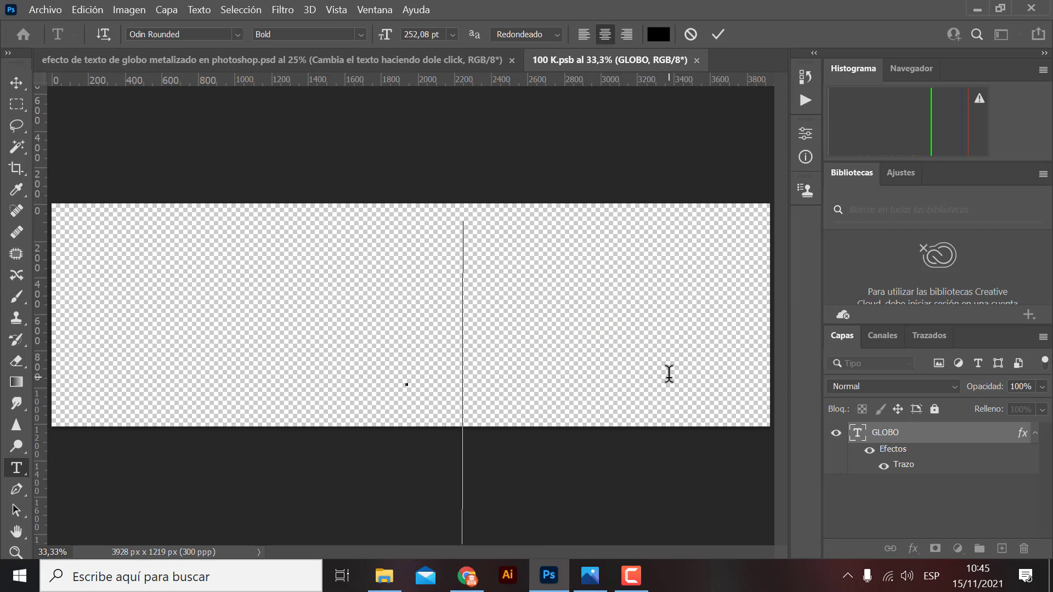
type("efecto")
key("BackSpace")
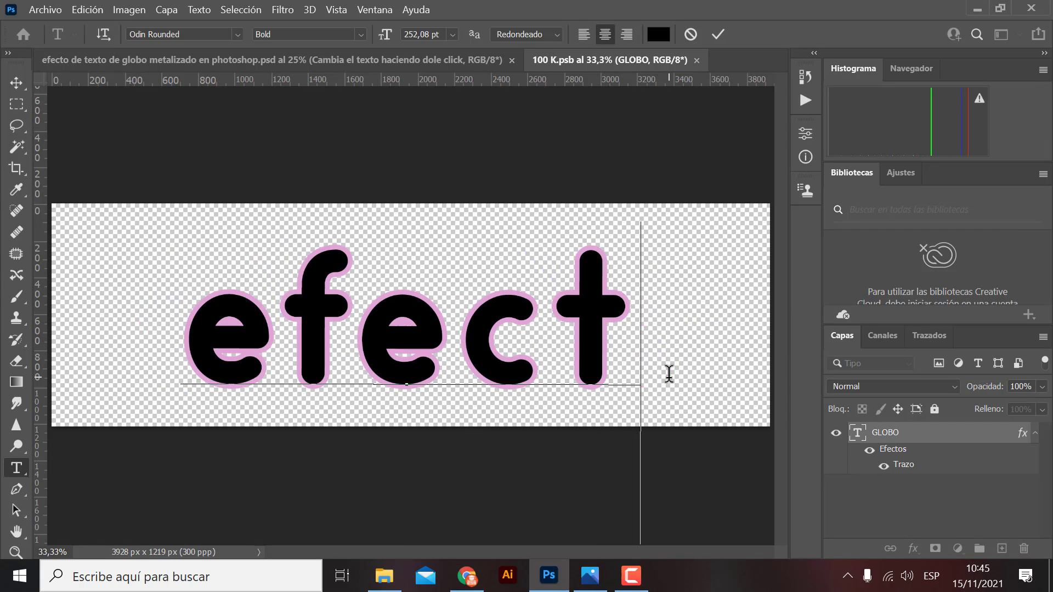
key("BackSpace")
key("BackSpace")
key("BackSpace")
key("BackSpace")
key("BackSpace")
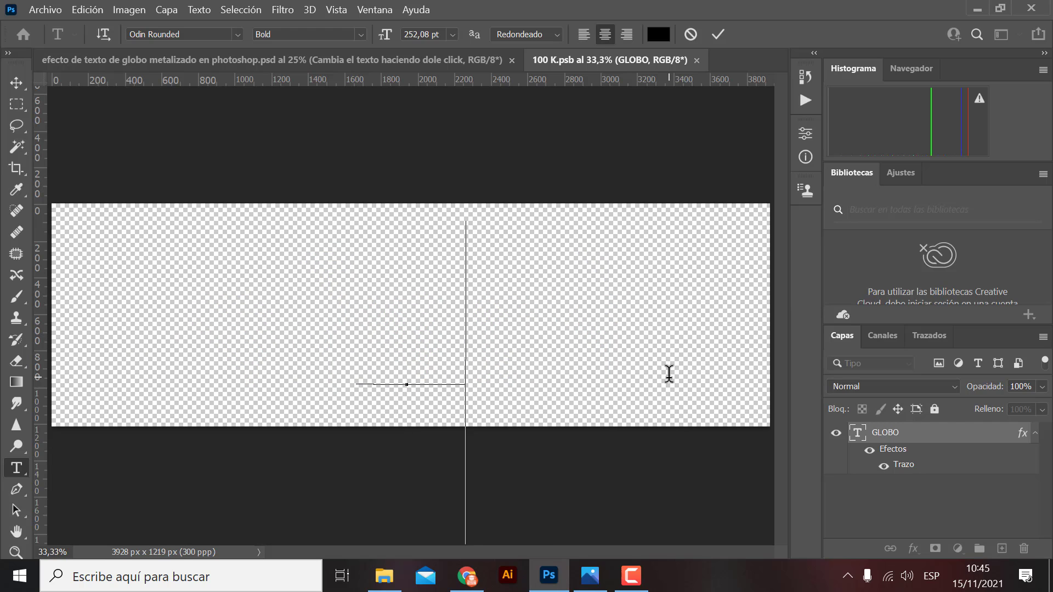
type("efcto")
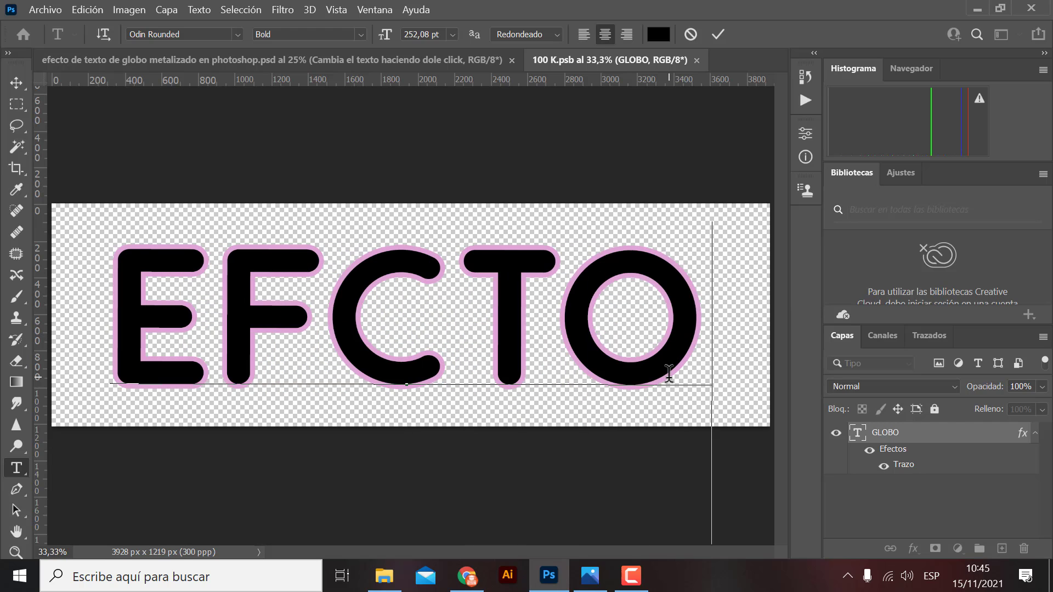
key("BackSpace")
key("BackSpace")
key("BackSpace")
key("BackSpace")
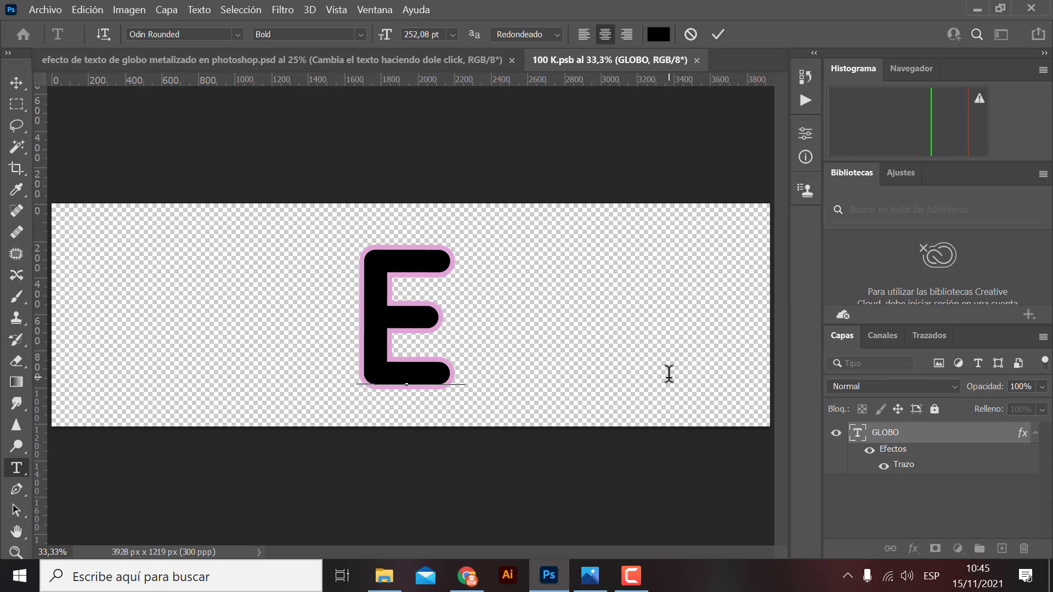
type("fecto")
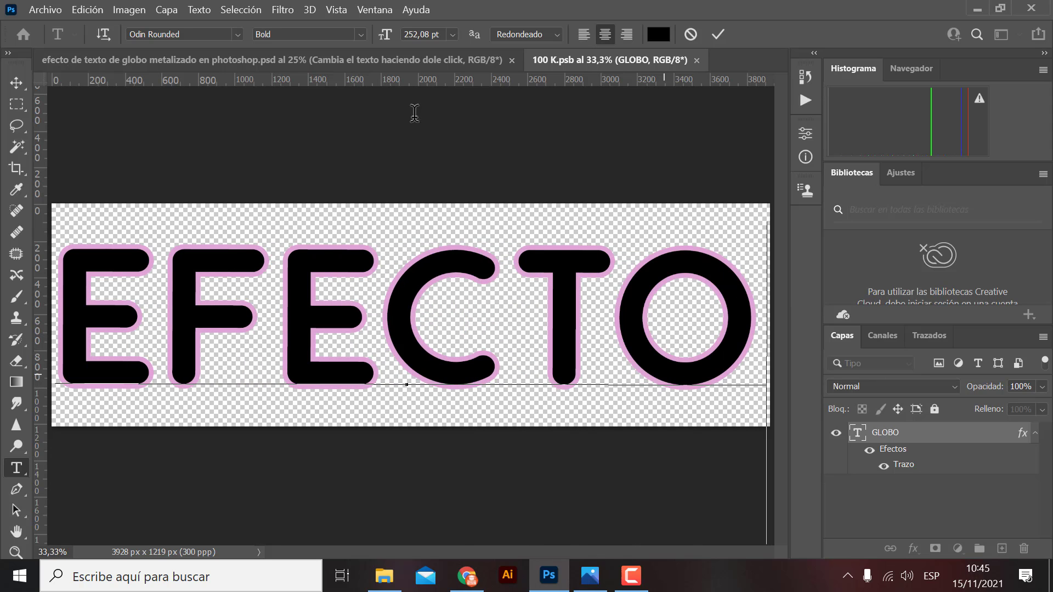
left_click(16, 82)
key("ctrl+minus")
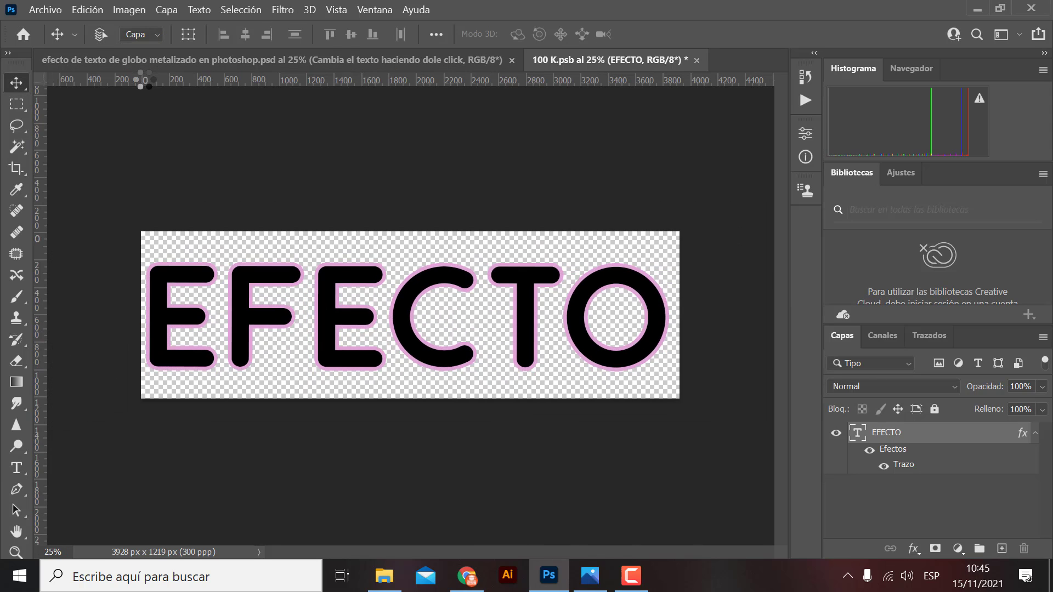
- Nudge the EFECTO text slightly right, save the .psb, and view the updated main design
left_click(185, 60)
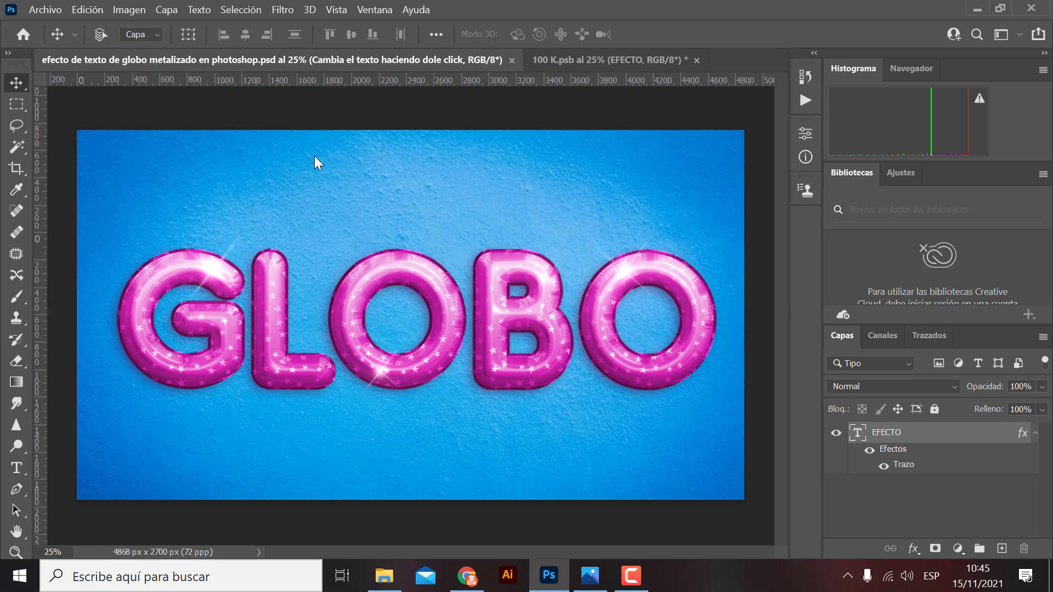
left_click(558, 60)
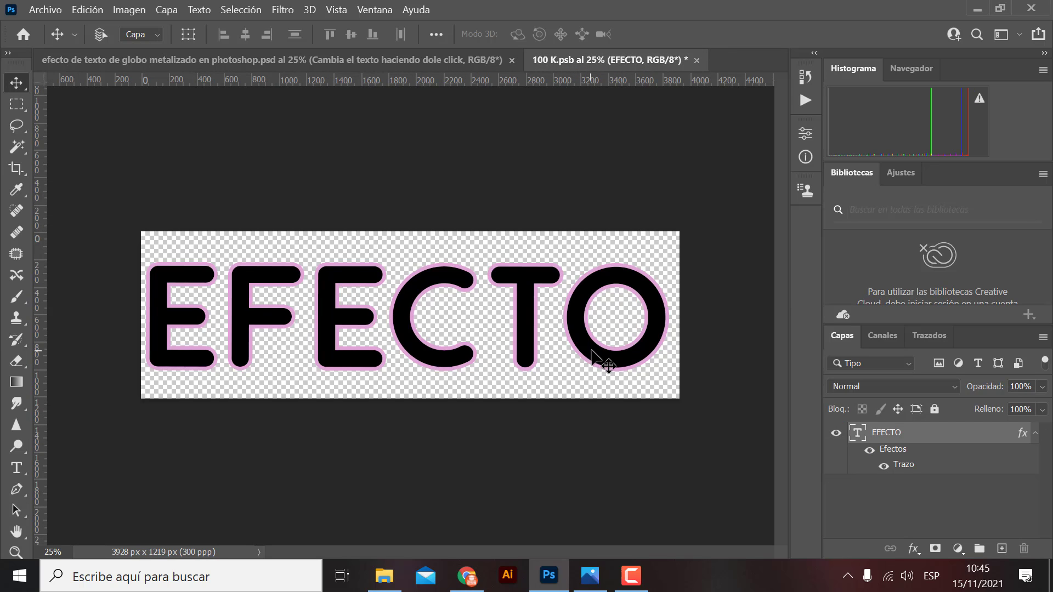
left_click_drag(591, 350, 594, 350)
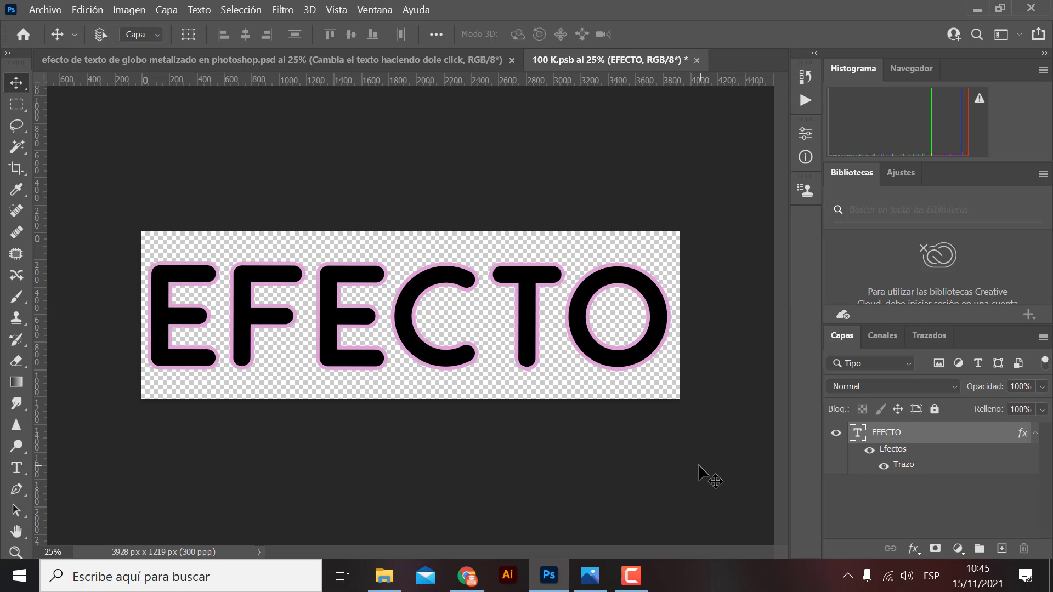
key("ctrl+s")
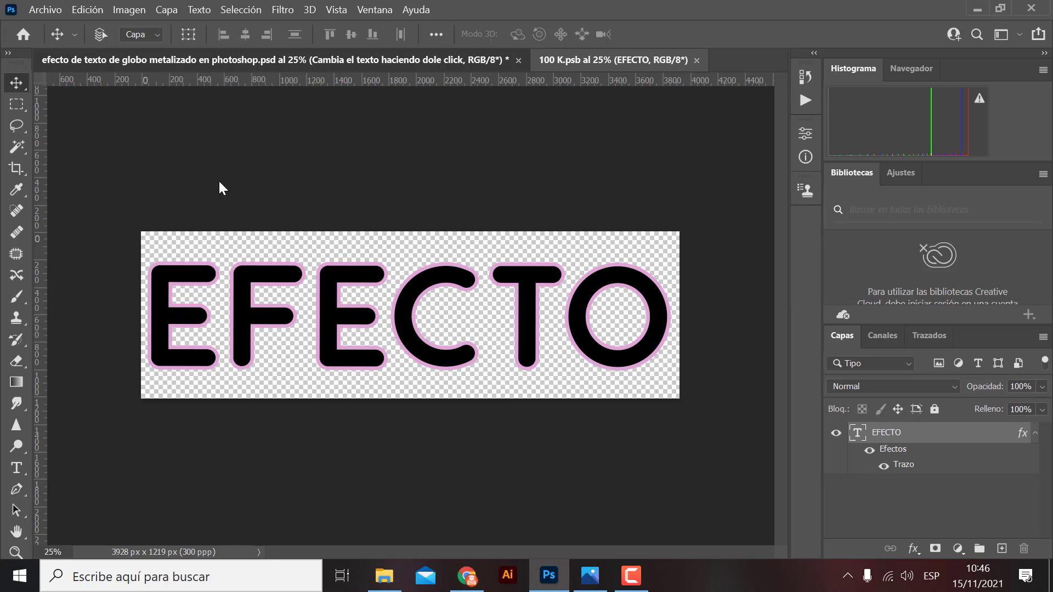
left_click(197, 71)
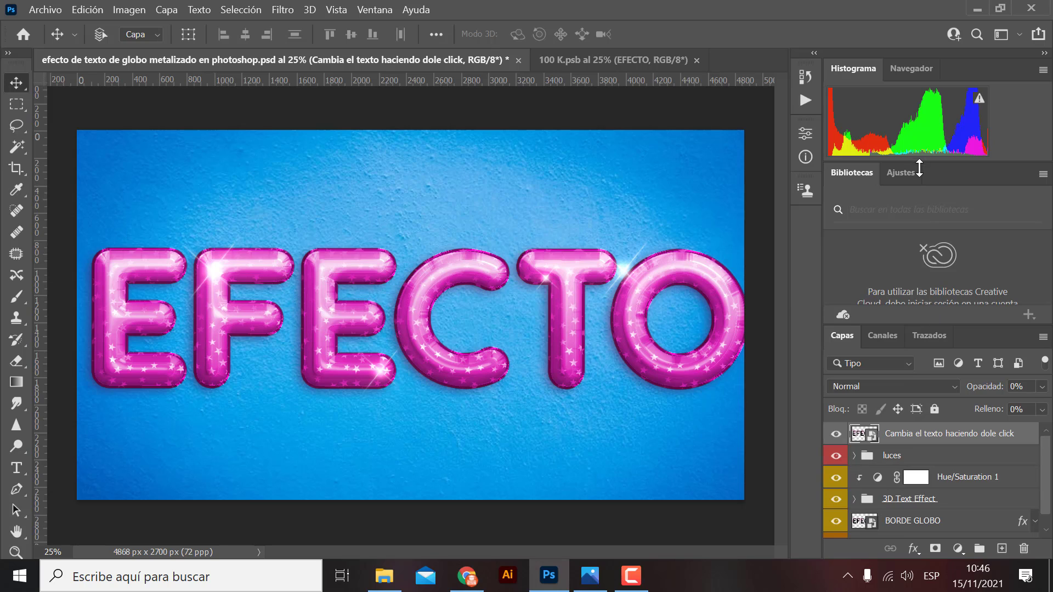
- Close the Bibliotecas panel and extend the Capas list down to the Fondo group
left_click(1043, 175)
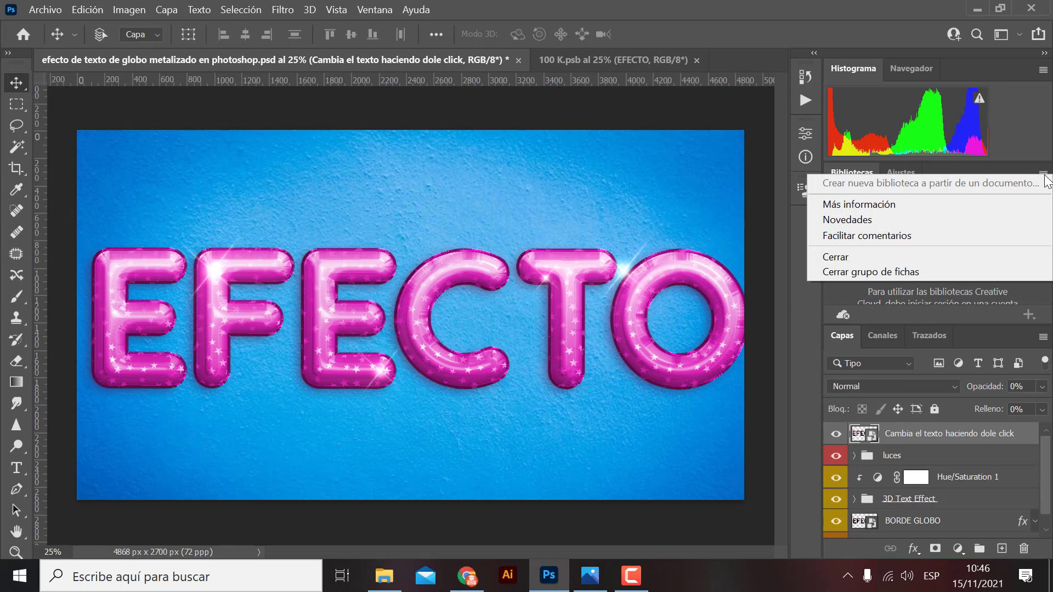
left_click(849, 256)
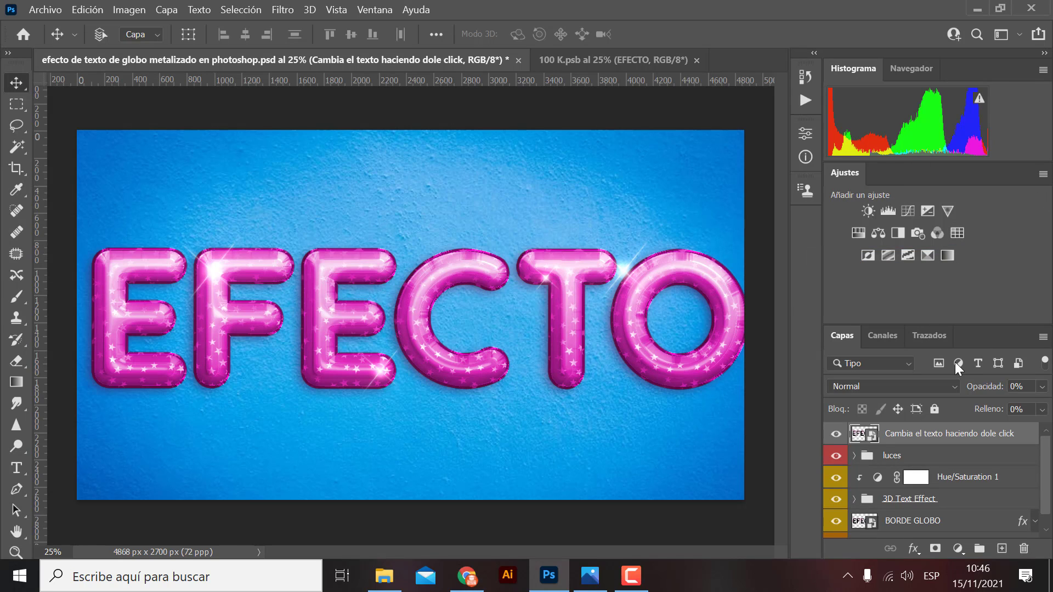
left_click_drag(974, 324, 983, 185)
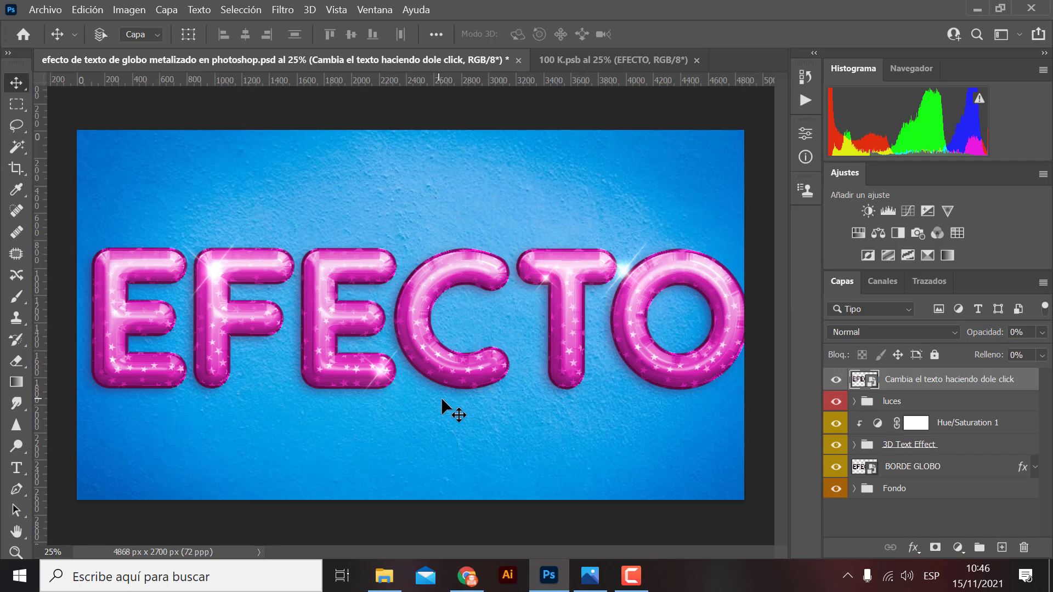
- Expand the luces group and nudge the second E's sparkle slightly right and down
left_click(854, 401)
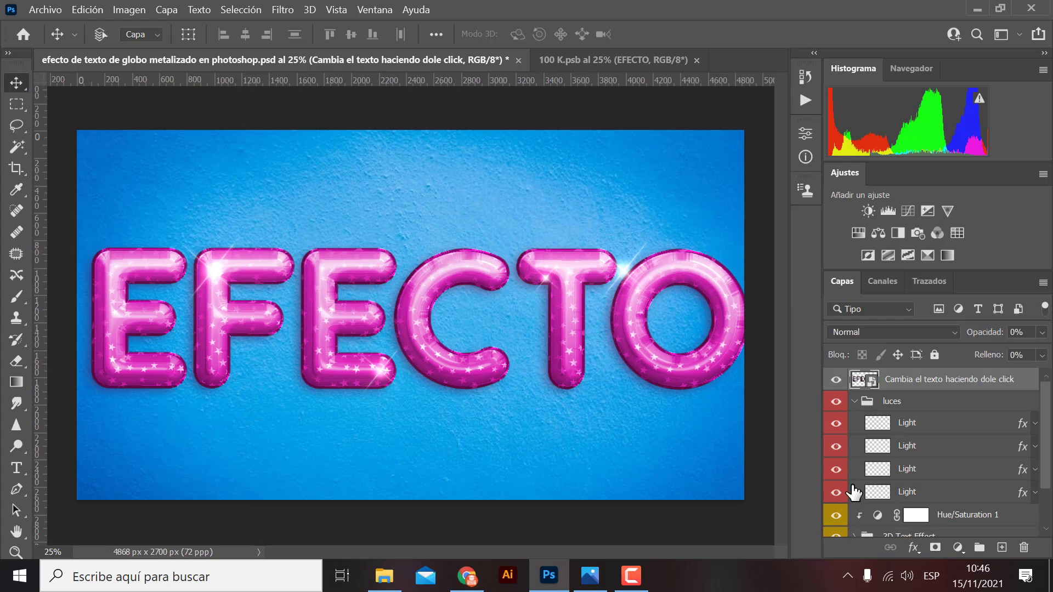
left_click(835, 494)
left_click(836, 492)
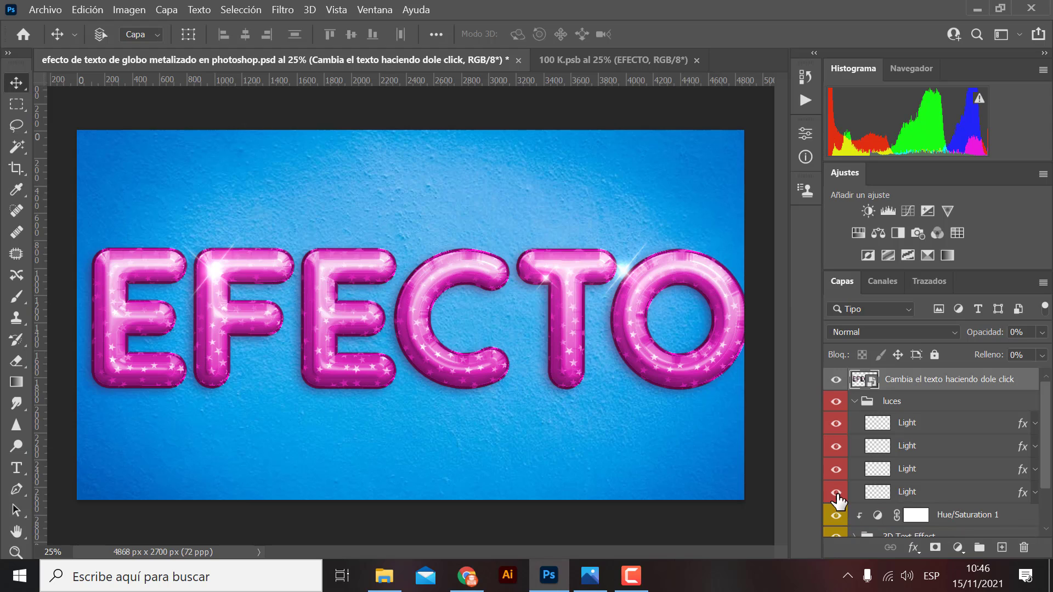
left_click(835, 492)
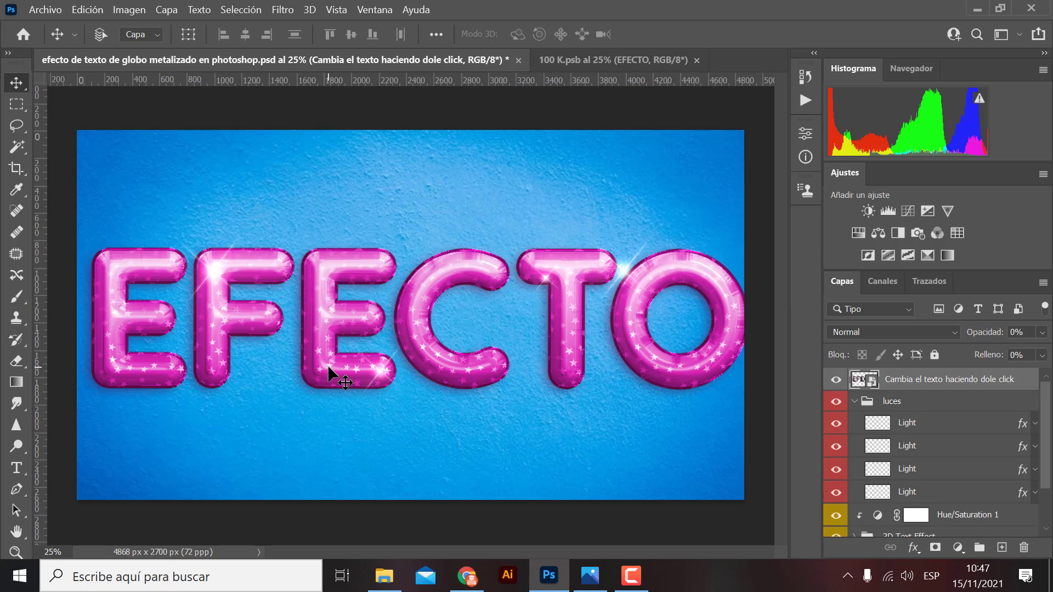
left_click(877, 492)
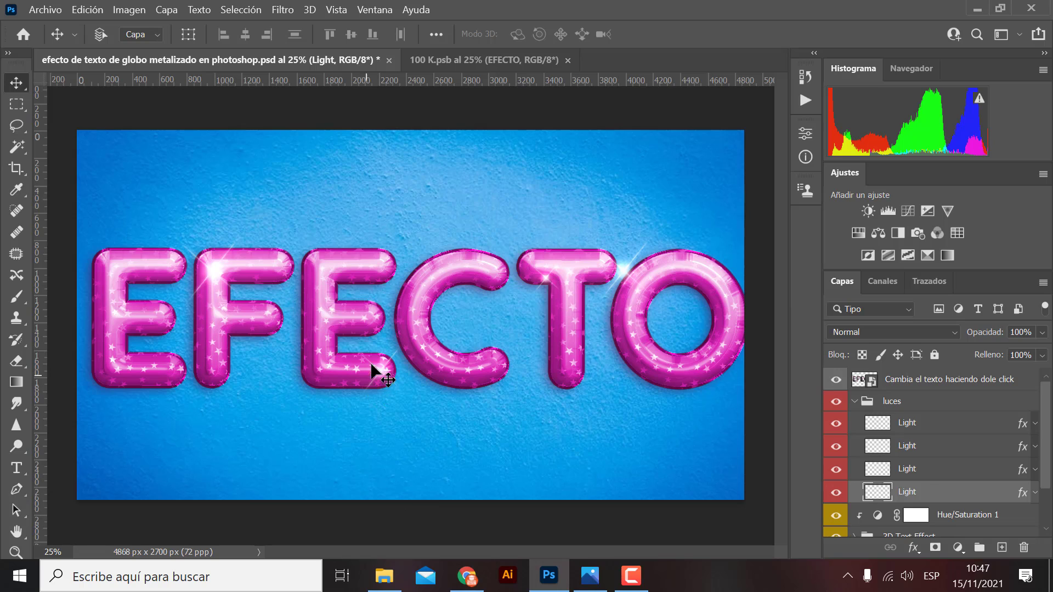
mouse_move(371, 364)
left_mouse_down()
mouse_move(382, 369)
mouse_move(331, 369)
left_mouse_up()
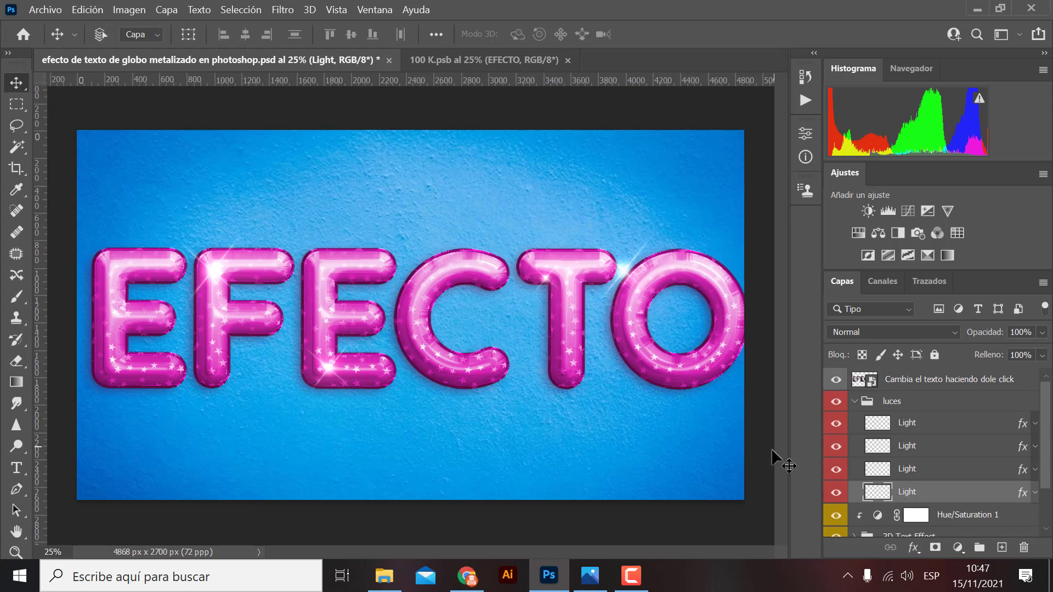
- Show the third Light sparkle and move it from the T–O join to the O's top-right
left_click(965, 473)
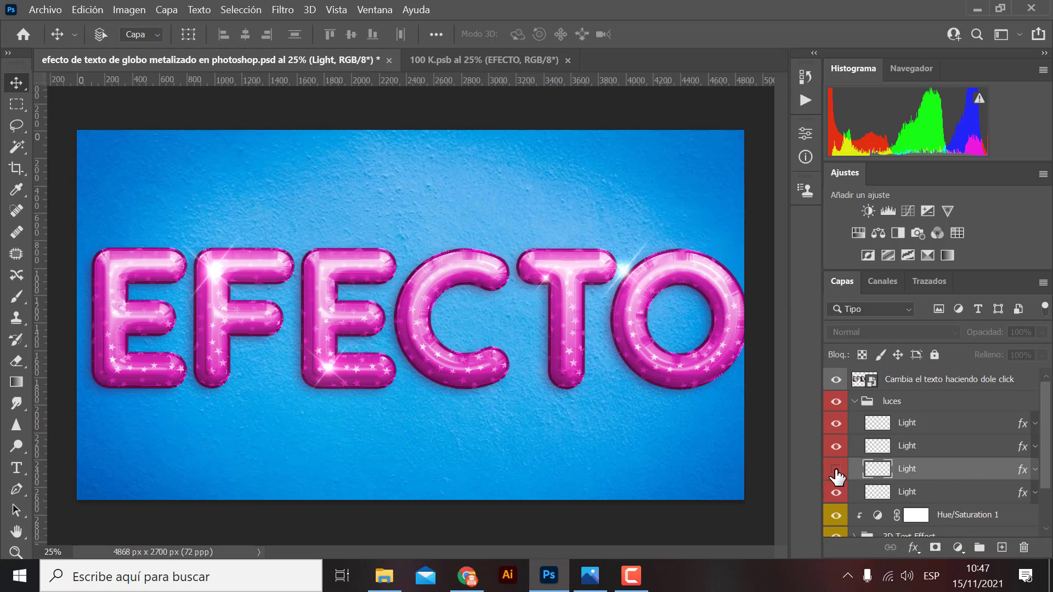
left_click(835, 469)
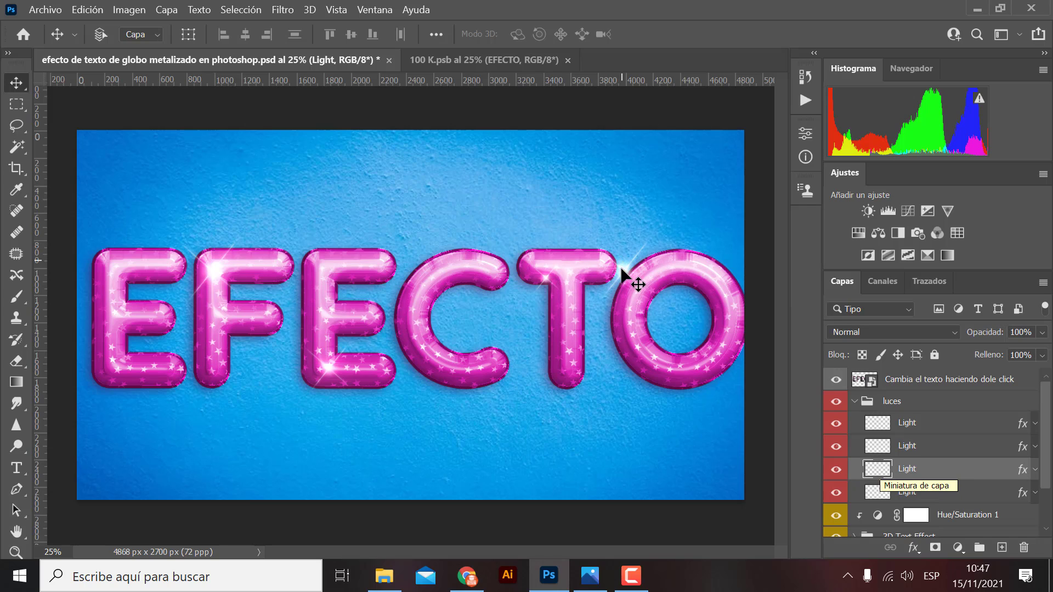
left_click_drag(634, 276, 708, 269)
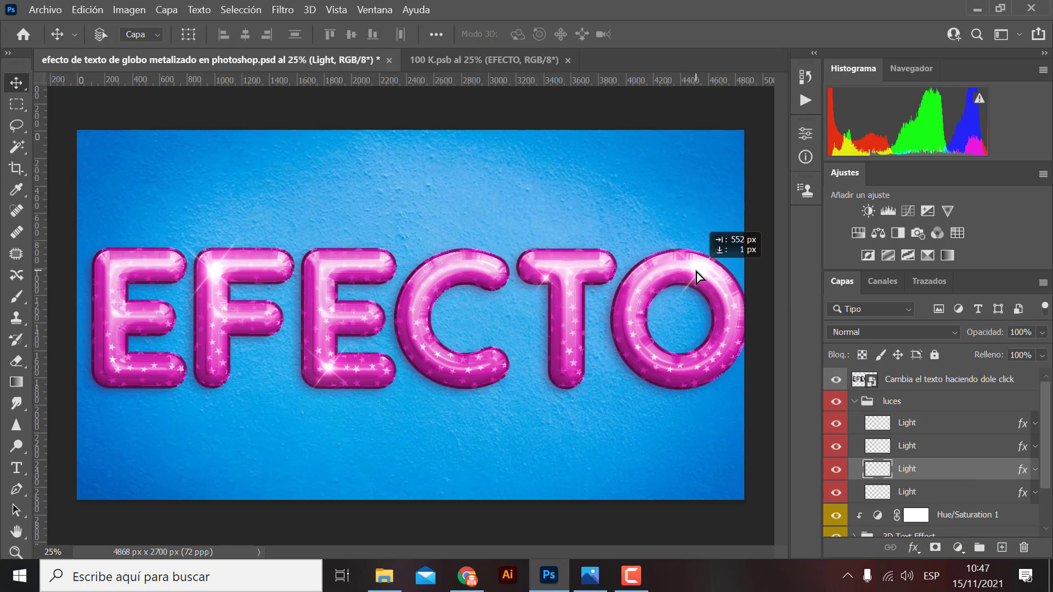
left_click(872, 449)
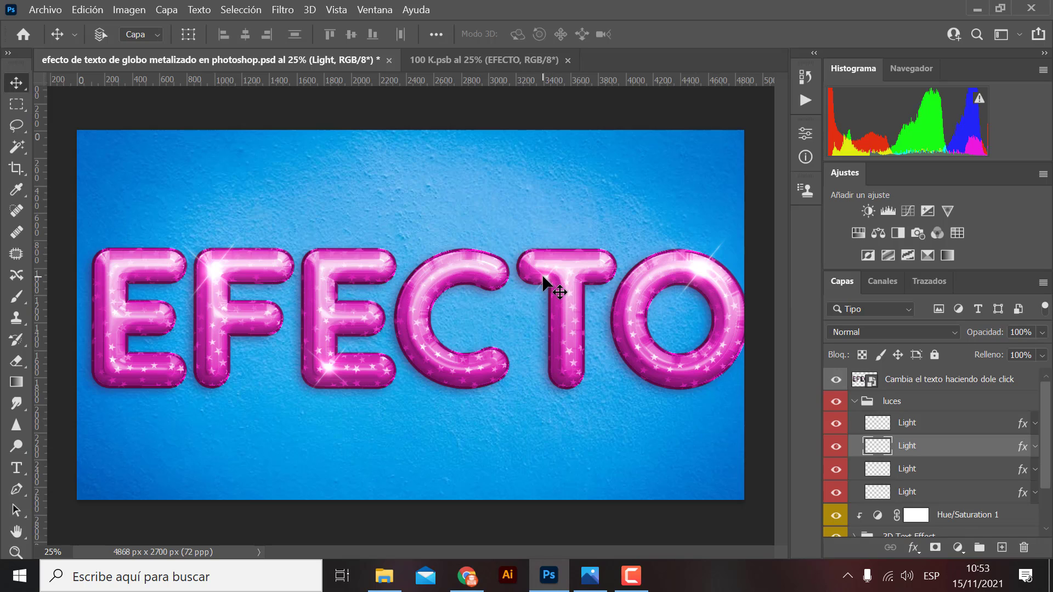
- Move the first Light layer's sparkle onto the top of the C
left_click(835, 446)
left_click(835, 445)
left_click(935, 424)
left_click(836, 424)
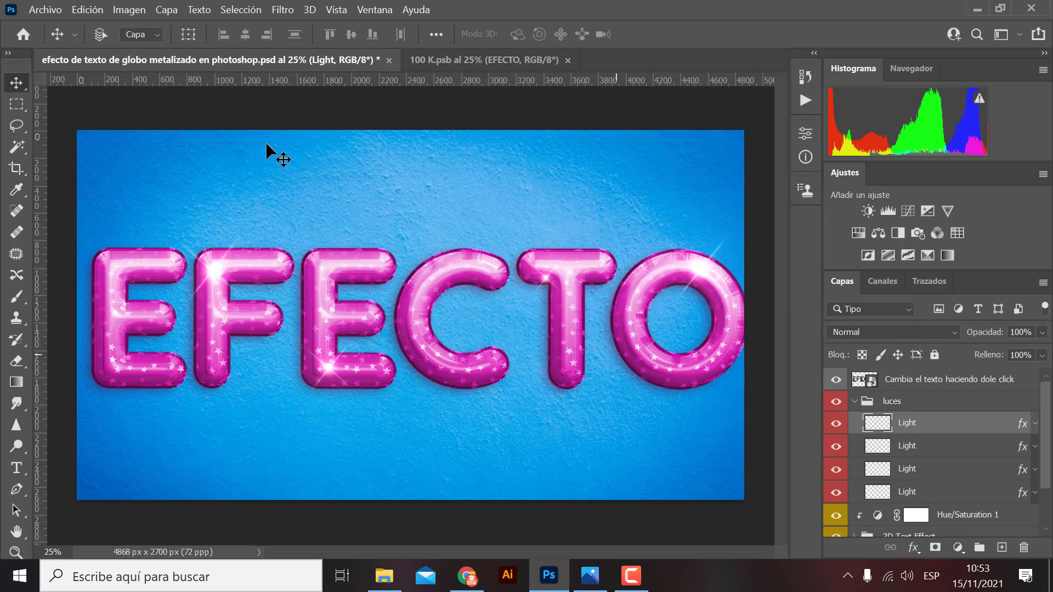
mouse_move(539, 282)
left_mouse_down()
mouse_move(554, 270)
mouse_move(497, 268)
left_mouse_up()
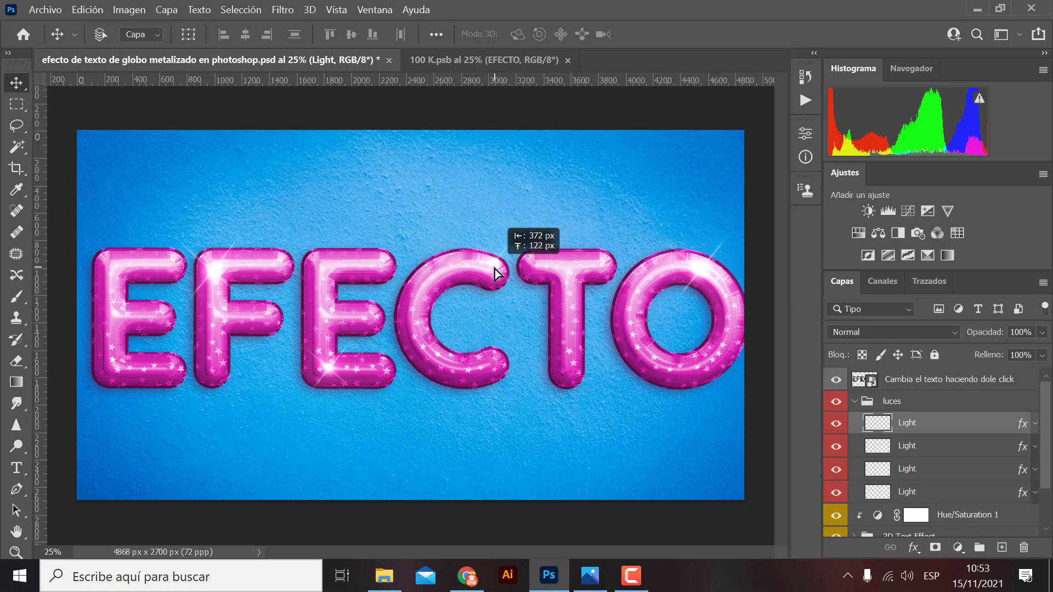
left_click_drag(497, 267, 490, 268)
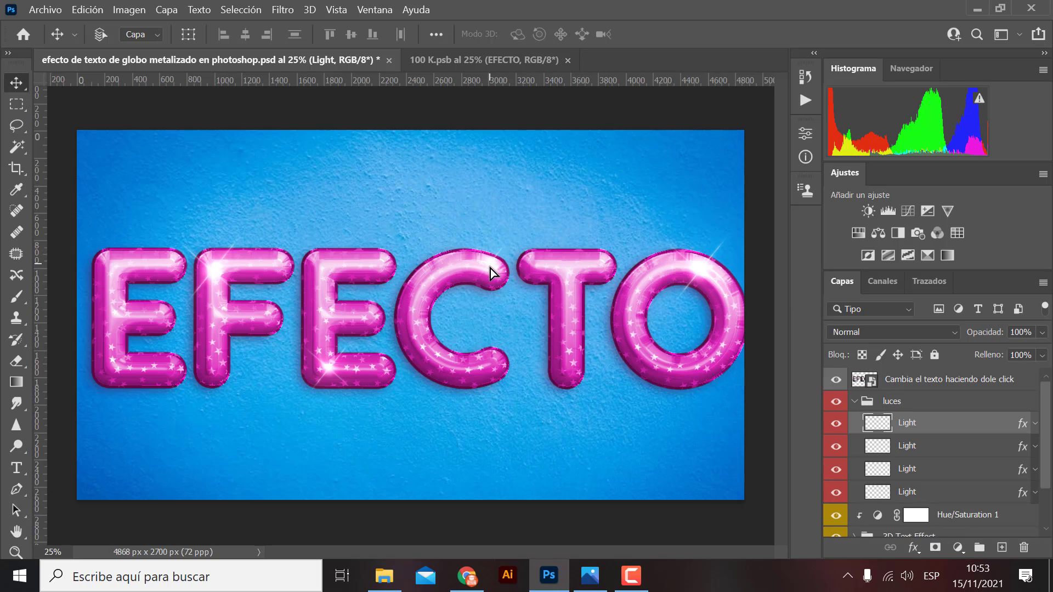
left_click(490, 269)
- Free-transform the sparkle above the C to make it noticeably larger
key("ctrl+t")
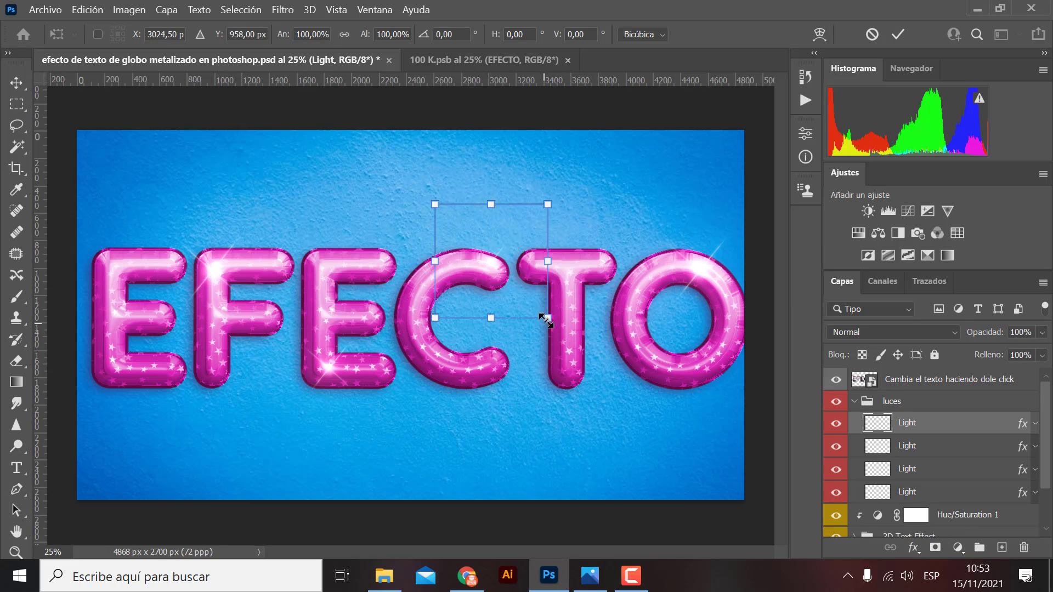
left_click_drag(547, 318, 694, 395)
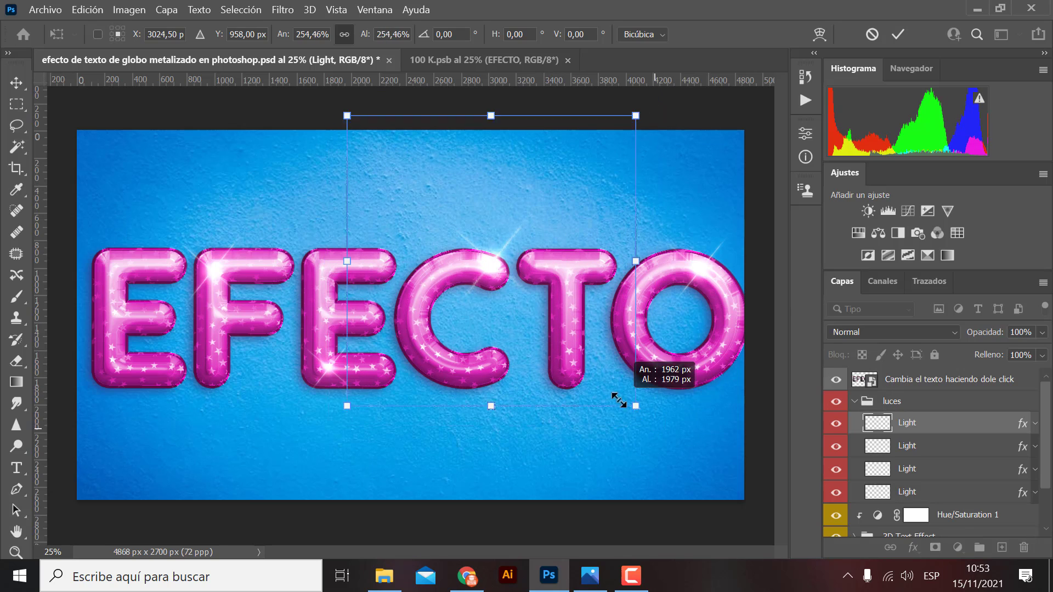
left_click_drag(656, 427, 598, 368)
key("Return")
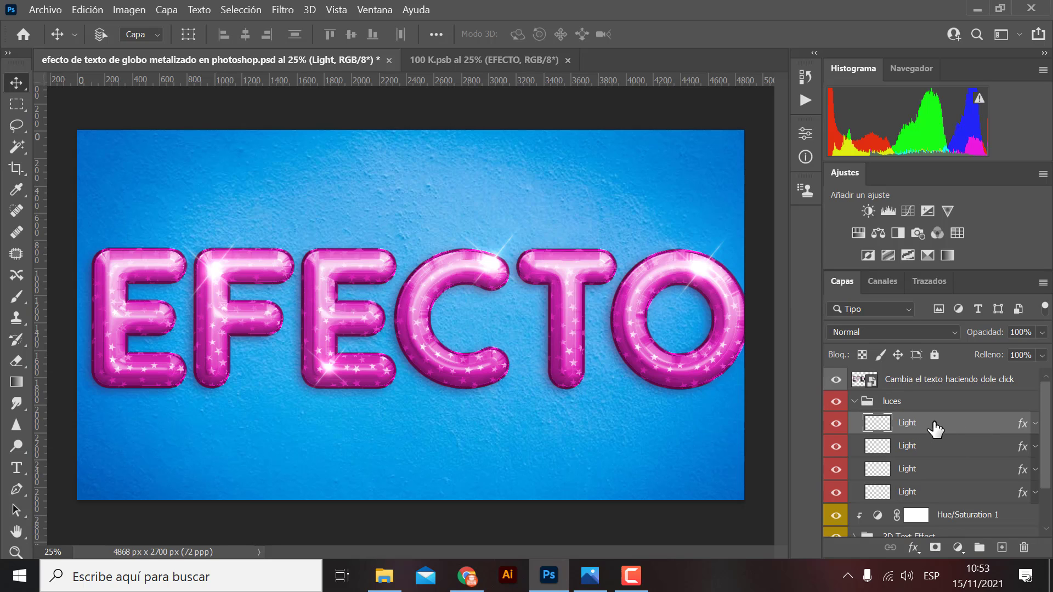
- Duplicate the Light sparkle, place the copy at the first E's bottom-left, and shrink it to about two-thirds
mouse_move(935, 429)
left_mouse_down()
mouse_move(1009, 548)
mouse_move(980, 489)
mouse_move(1001, 547)
left_mouse_up()
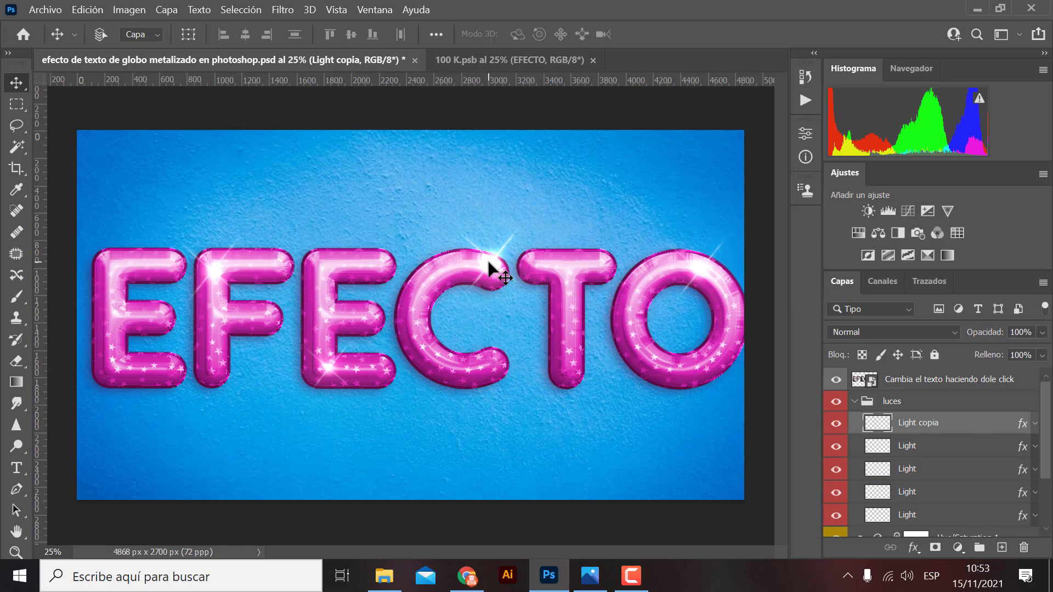
mouse_move(488, 262)
left_mouse_down()
mouse_move(577, 335)
mouse_move(452, 400)
mouse_move(188, 383)
mouse_move(120, 366)
left_mouse_up()
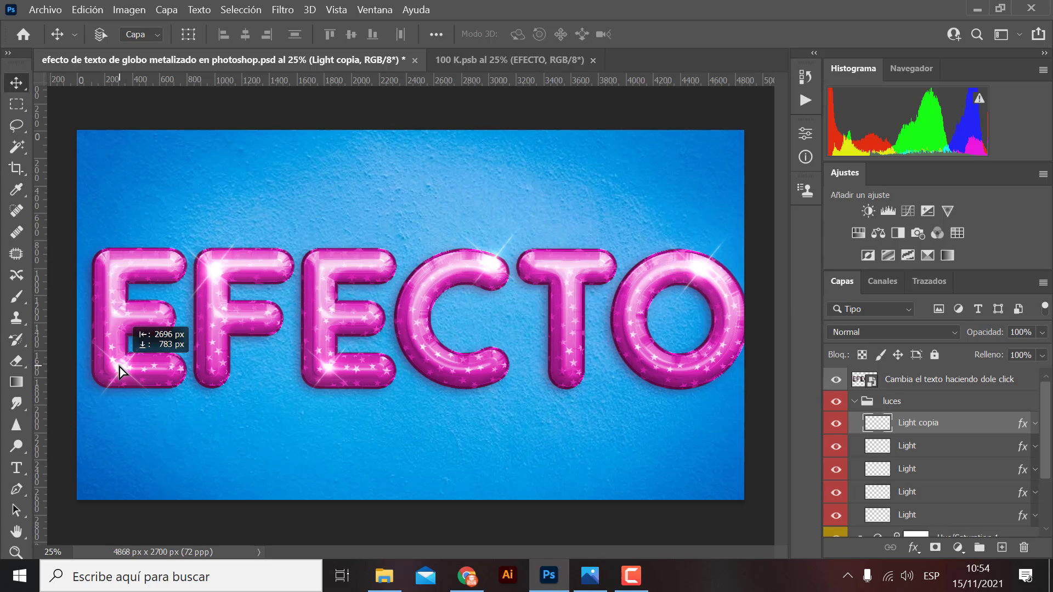
left_click_drag(119, 367, 120, 366)
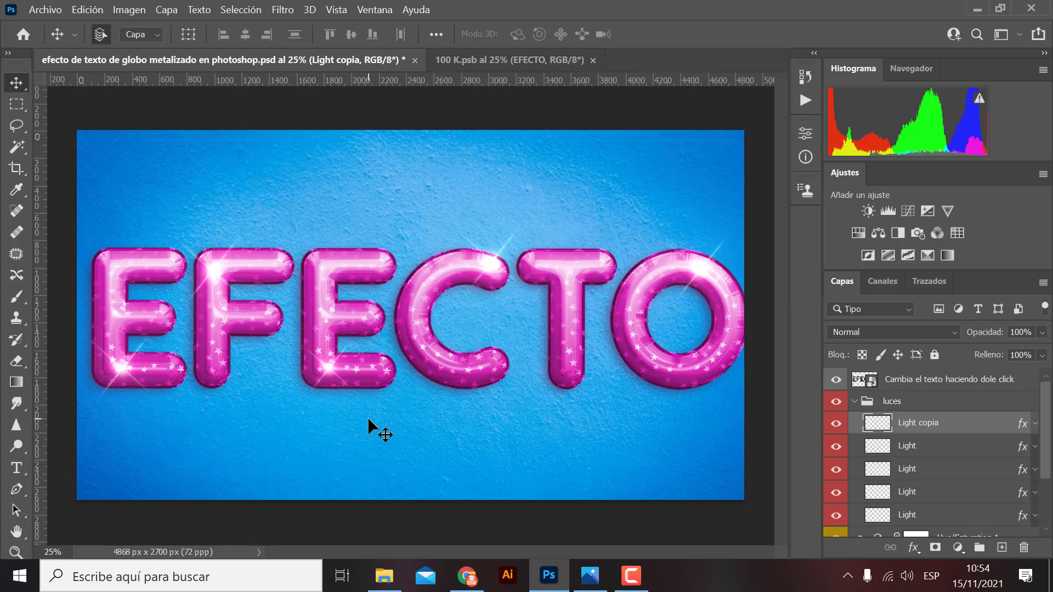
key("ctrl+t")
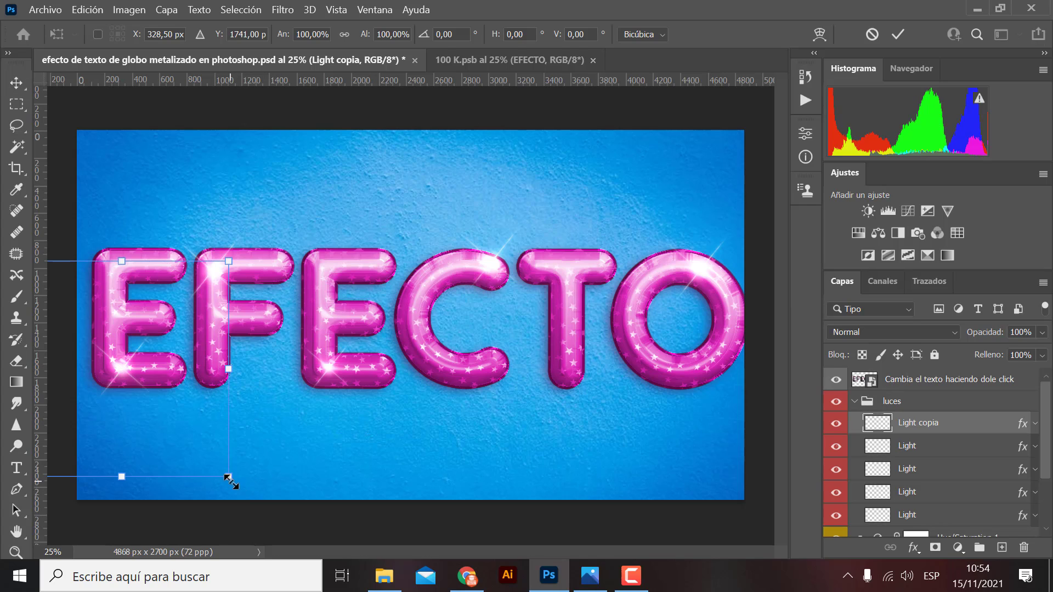
key("alt+shift")
left_click_drag(227, 478, 193, 441)
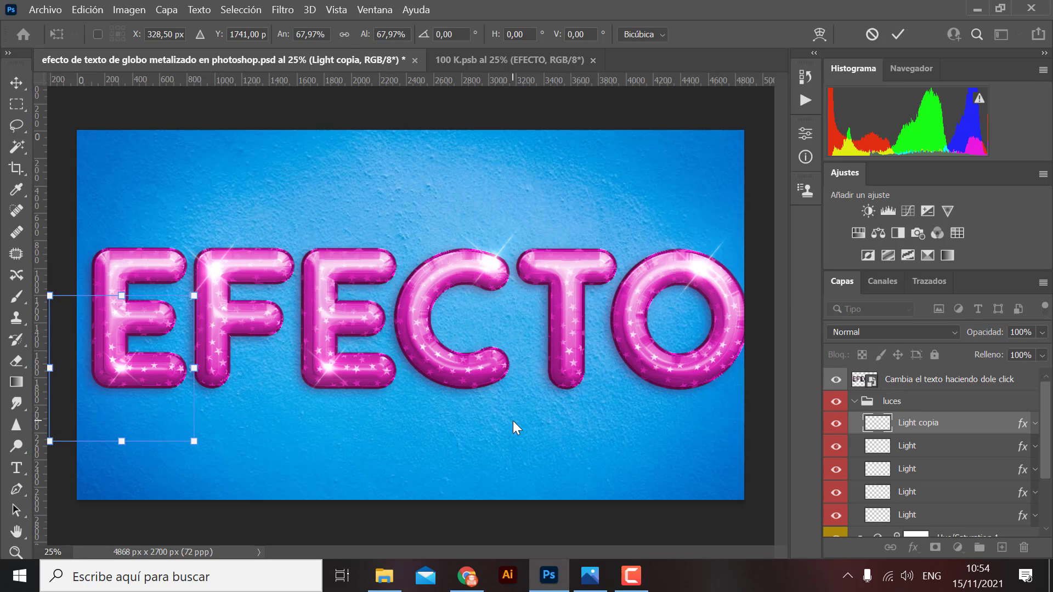
key("Return")
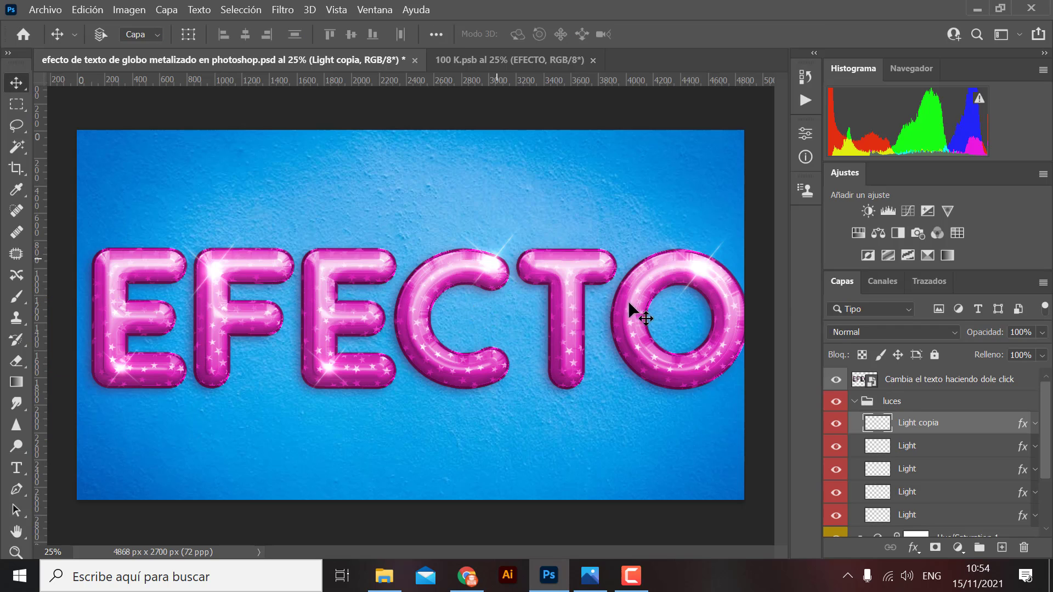
- Shrink the sparkle above the C slightly, undoing an accidental layer deletion first
left_click(884, 445)
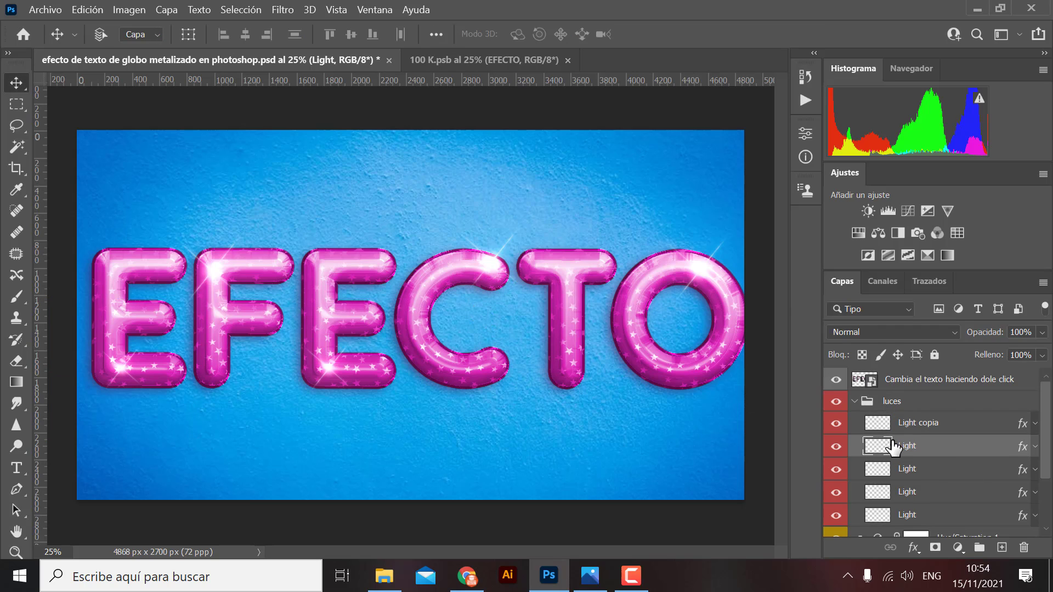
left_click(1023, 547)
left_click(513, 239)
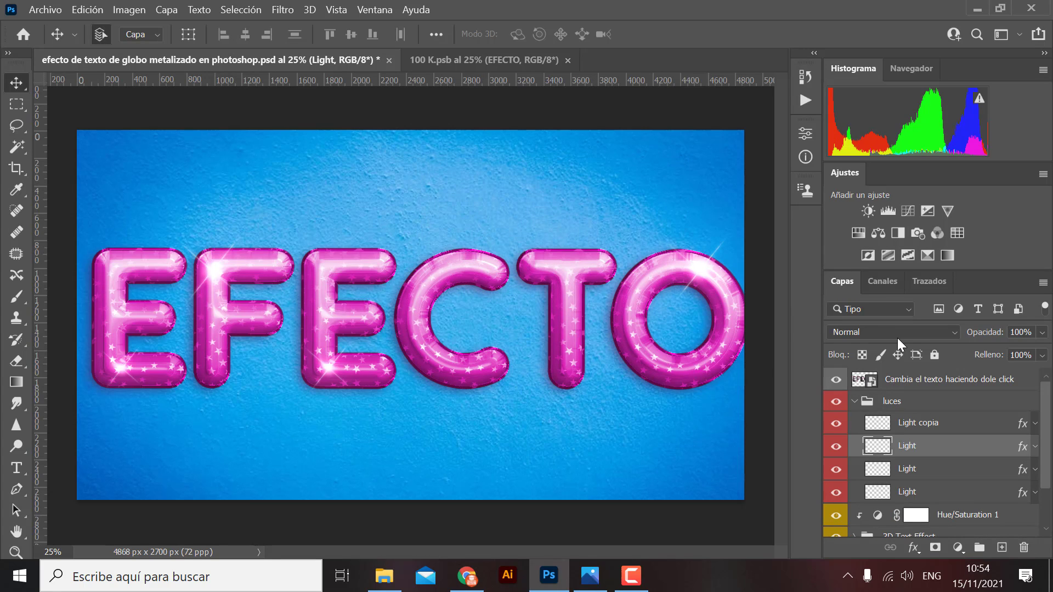
key("ctrl+z")
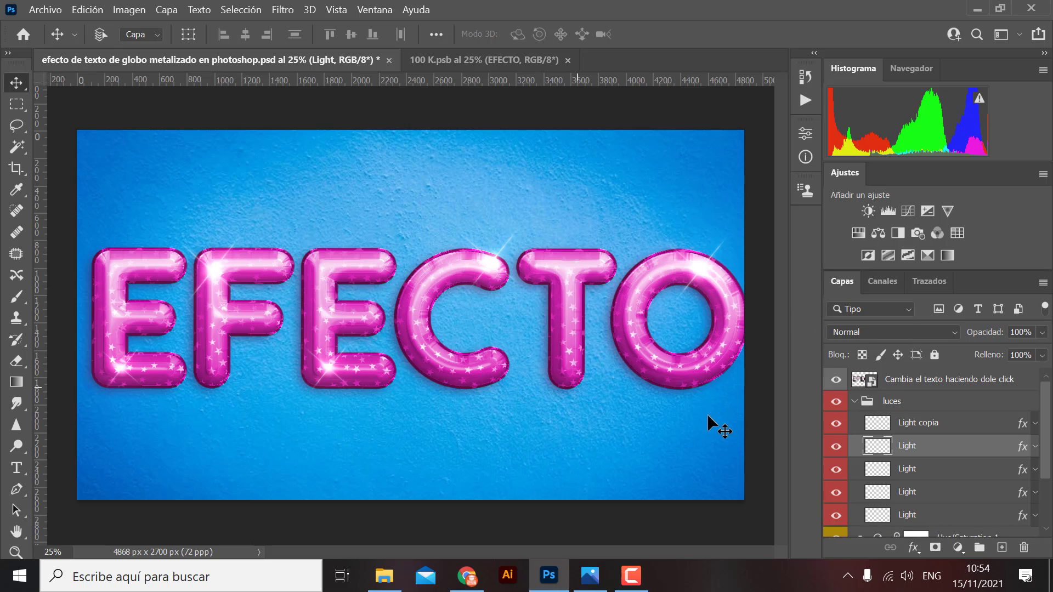
key("ctrl+t")
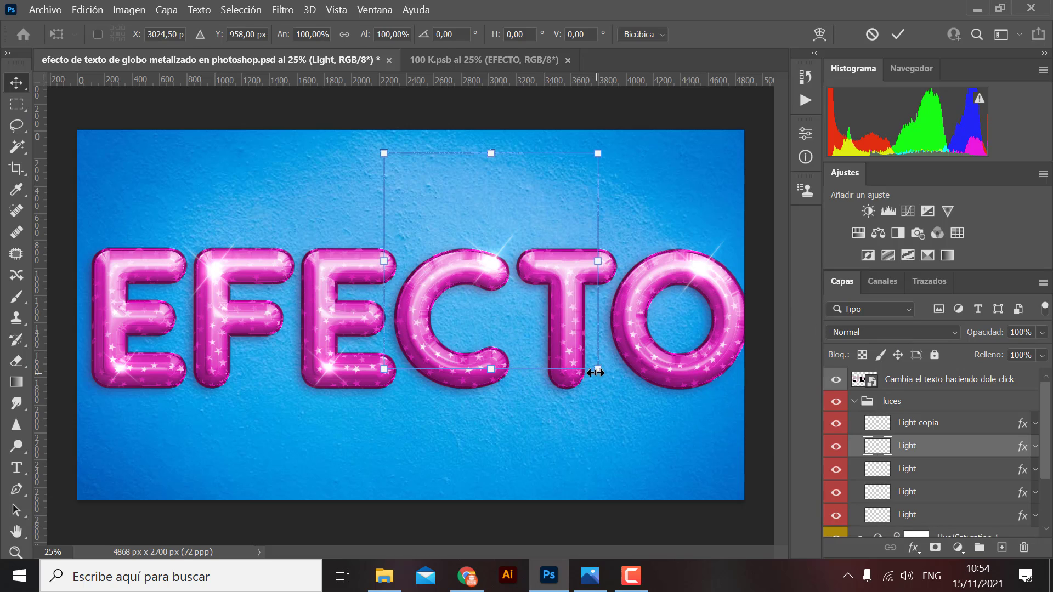
left_click_drag(596, 370, 567, 358)
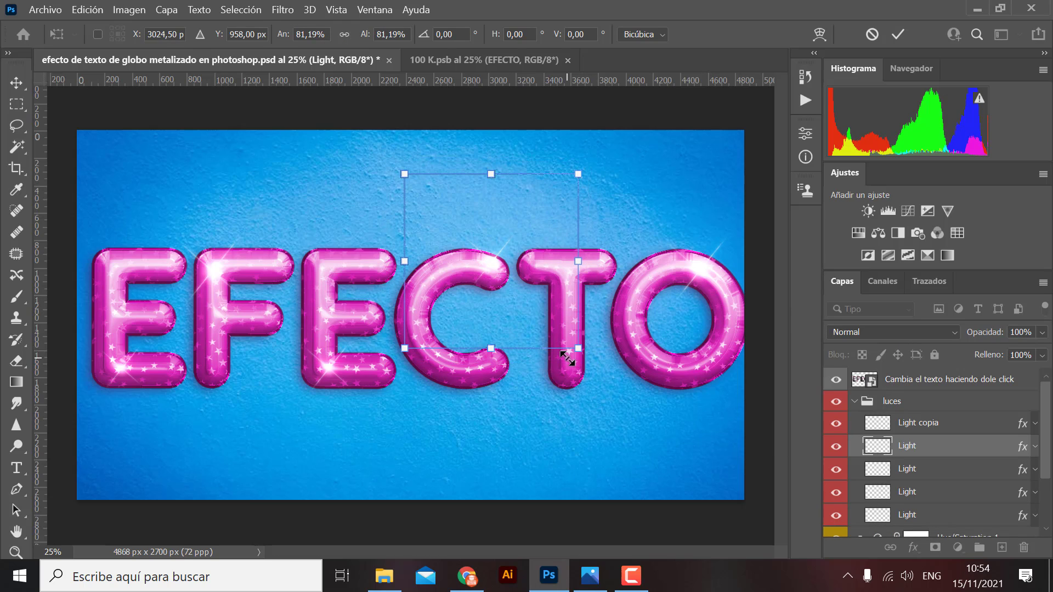
key("Return")
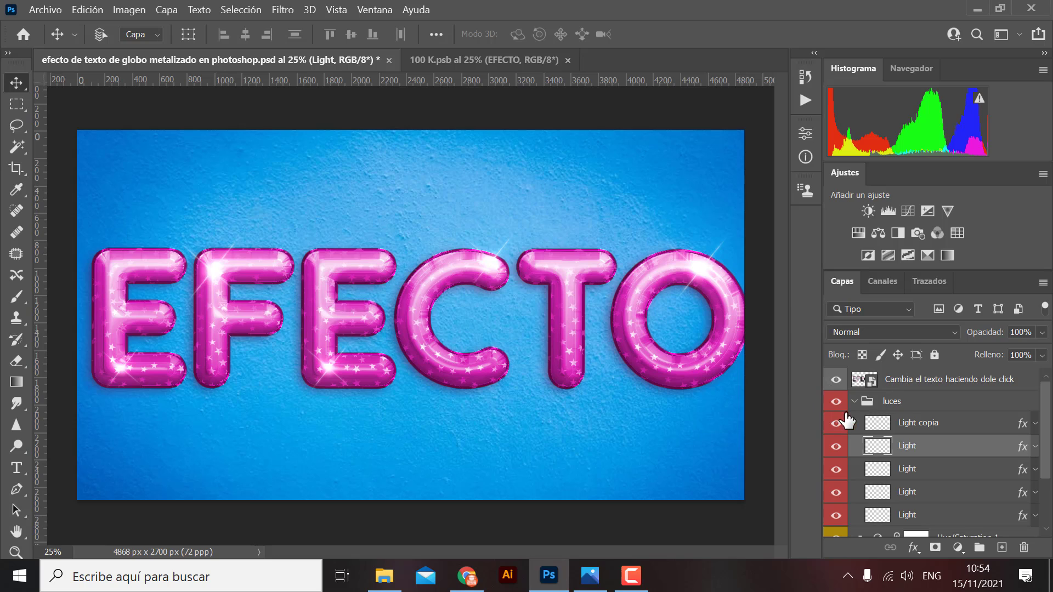
- Collapse the luces group and select the layers from luces through BORDE GLOBO together
left_click(865, 400)
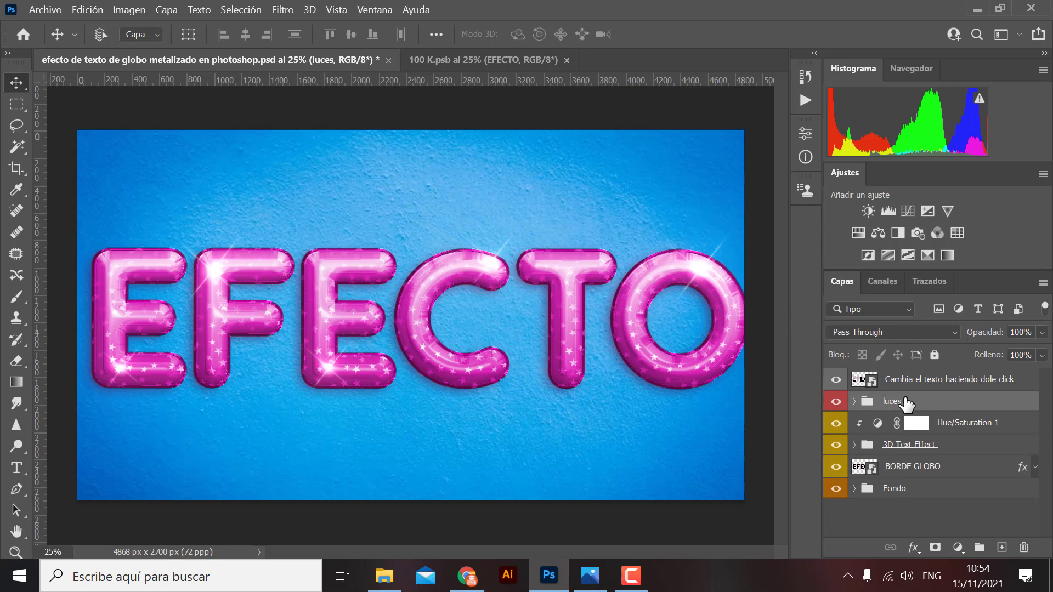
left_click(1020, 429, "shift")
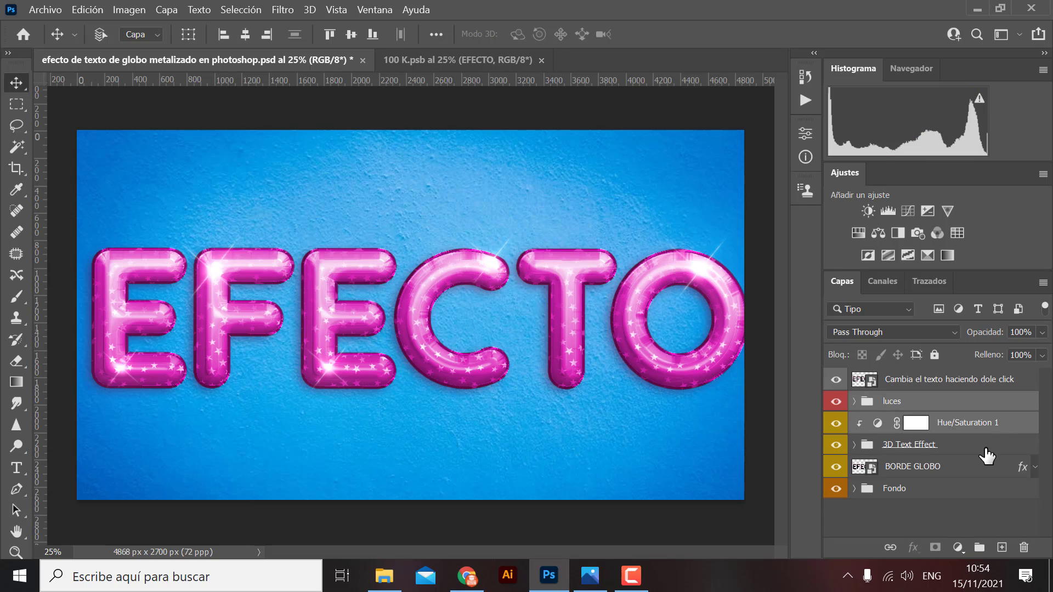
left_click(951, 408)
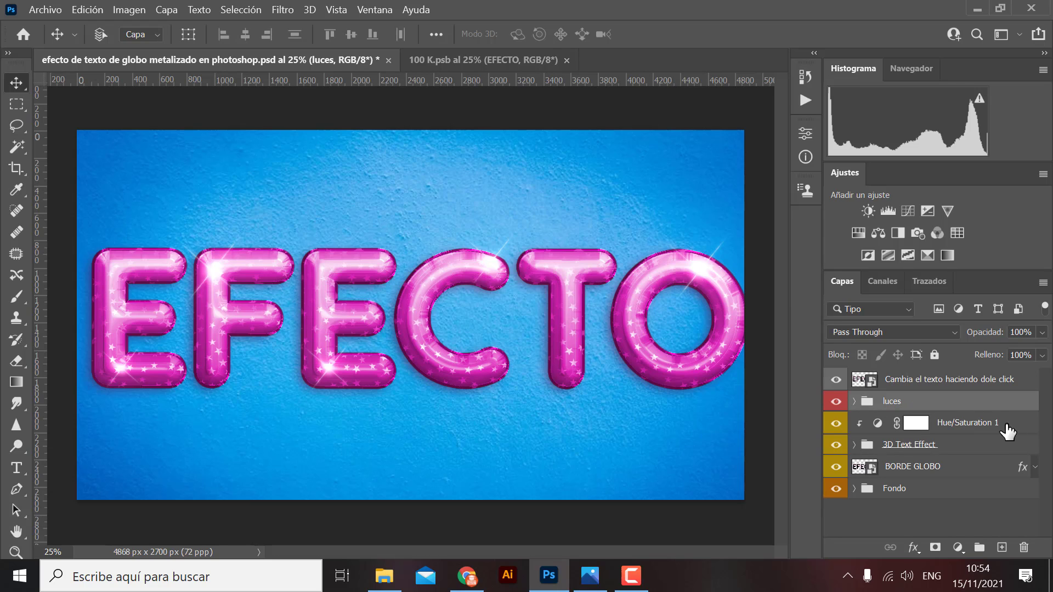
left_click(1023, 431, "shift")
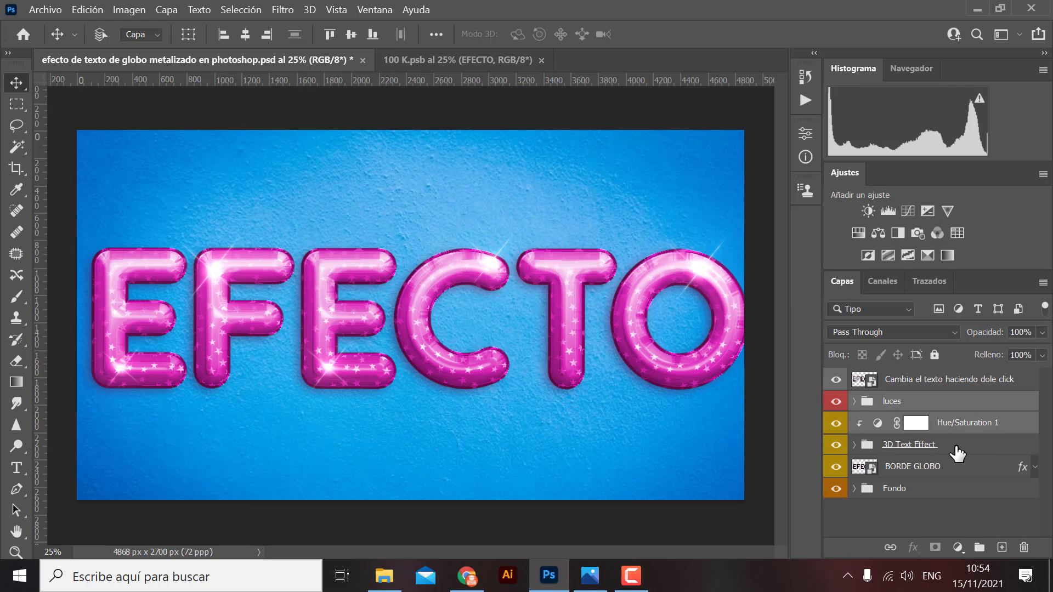
left_click(1009, 445, "shift")
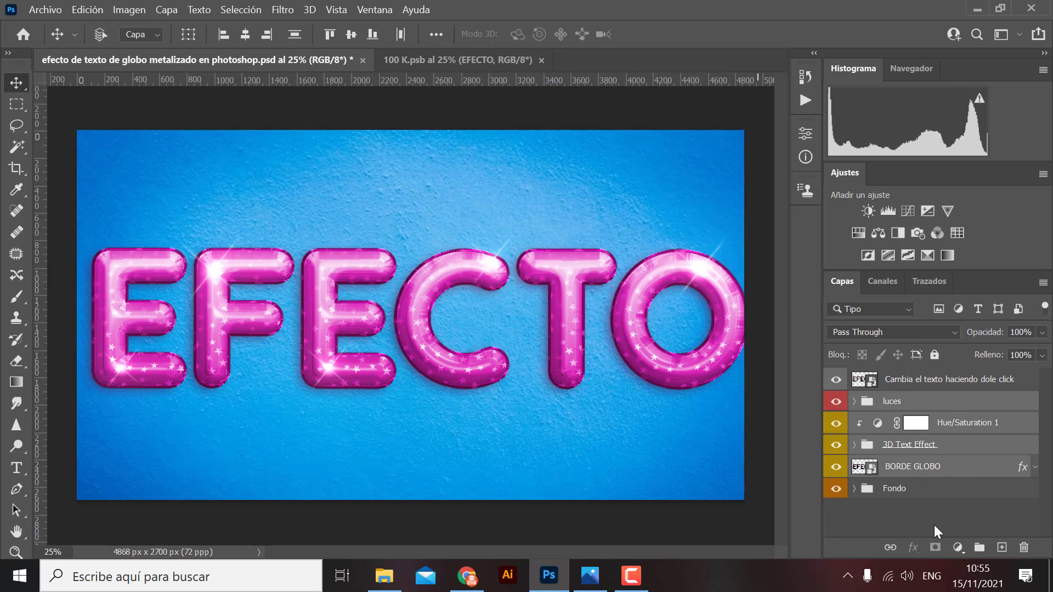
left_click(940, 474)
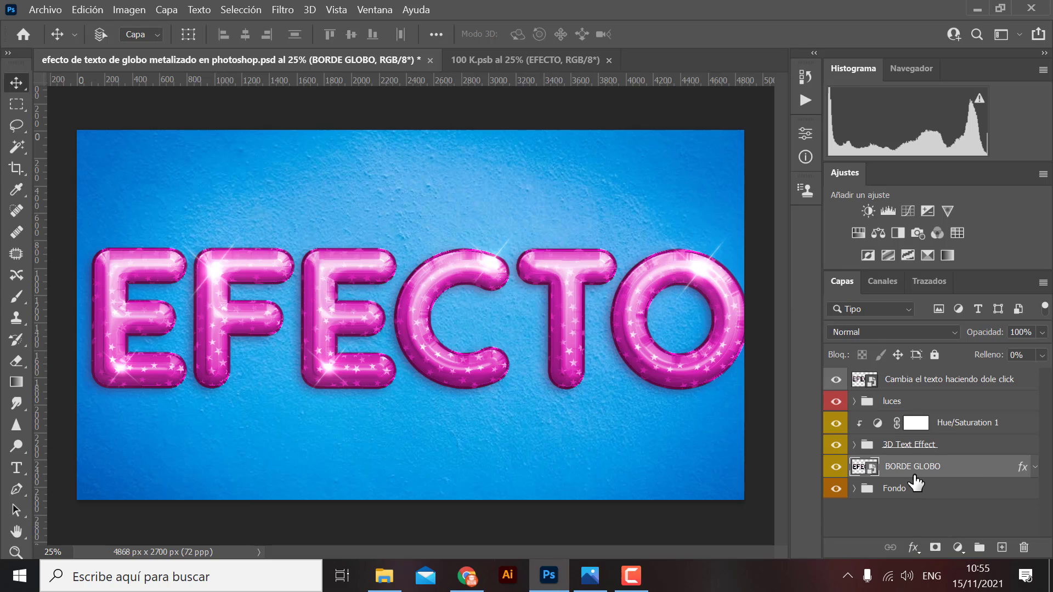
left_click(970, 447)
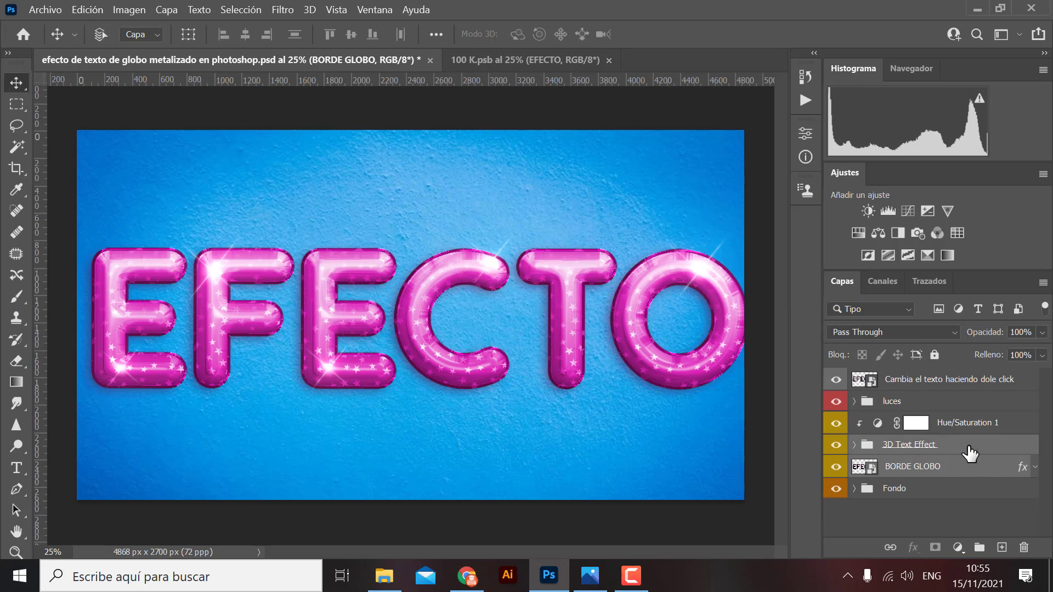
left_click(979, 471)
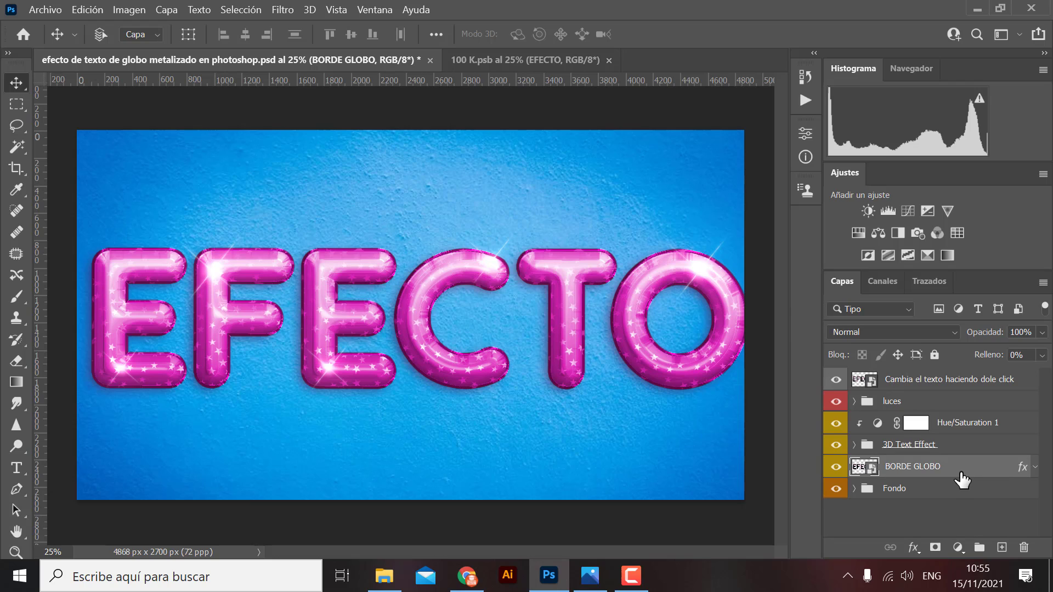
left_click(970, 447)
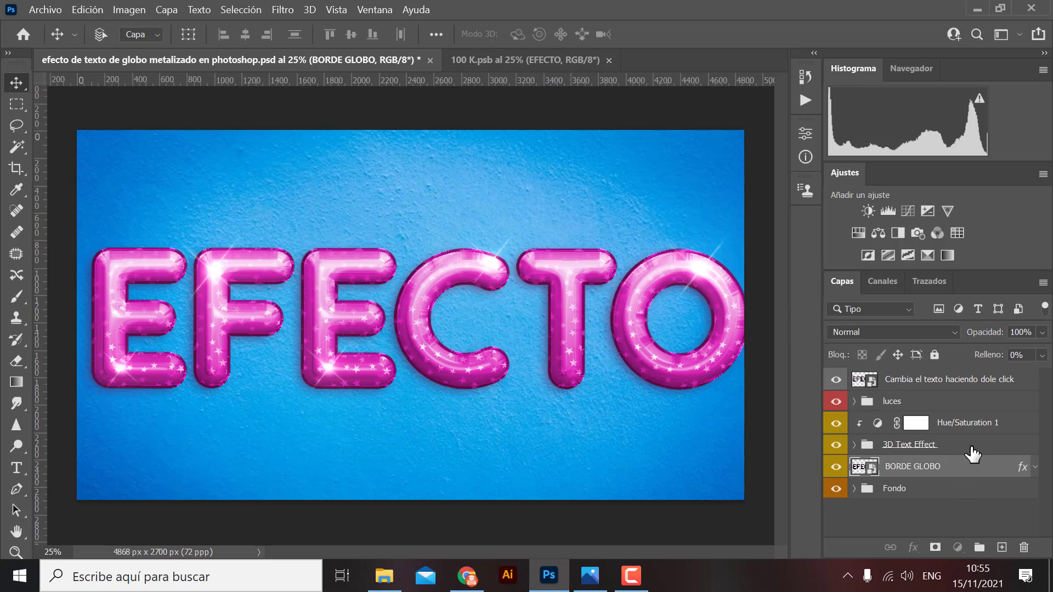
left_click(1028, 427, "shift")
left_click(979, 401, "shift")
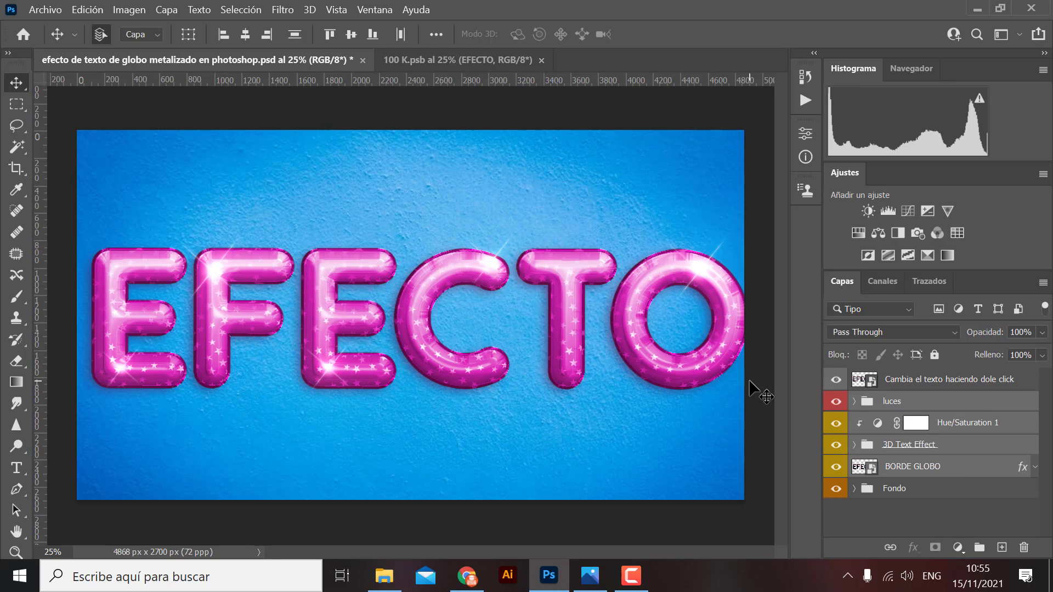
- Scale the selected balloon text layers down to about 96% so EFECTO fits the canvas
key("ctrl+t")
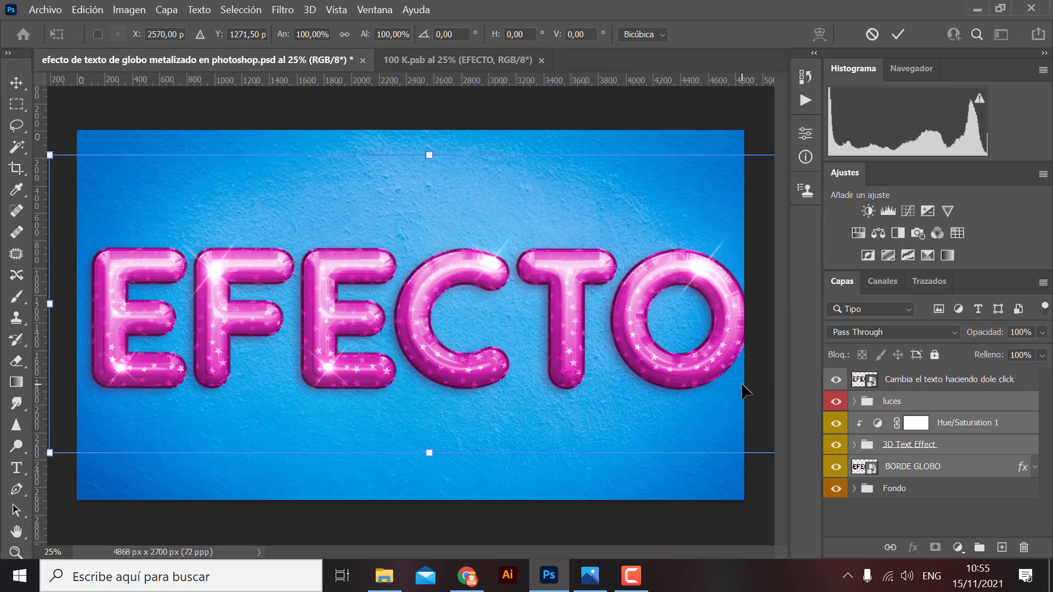
key("ctrl+minus")
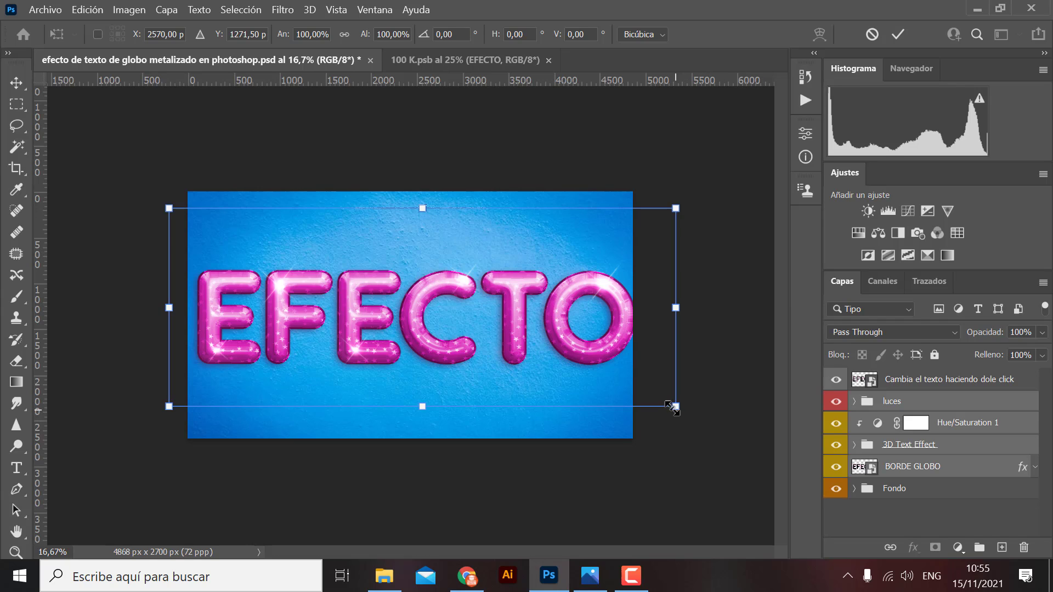
left_click_drag(672, 407, 666, 404)
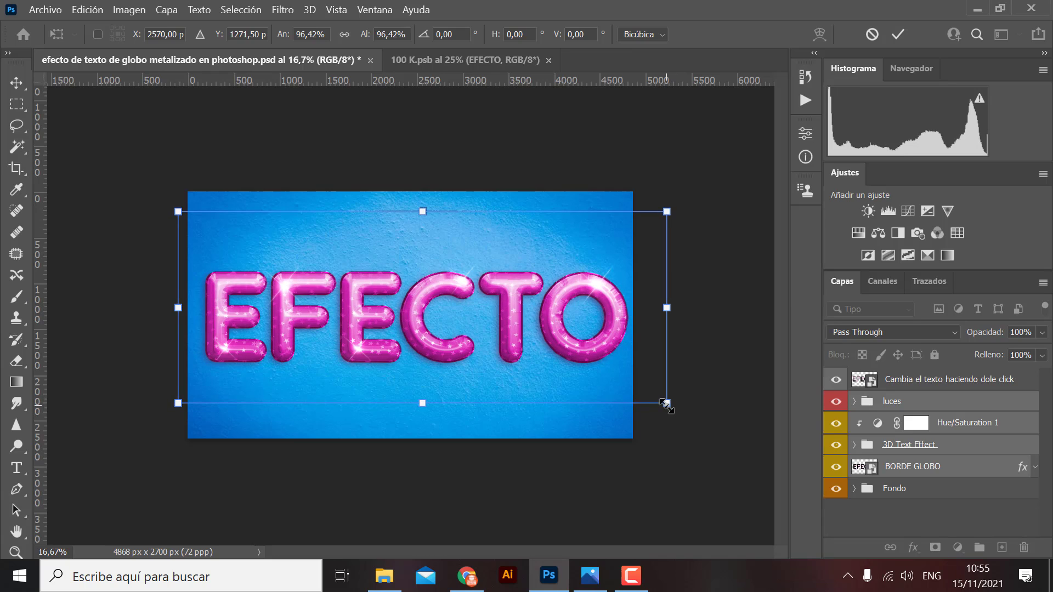
key("Return")
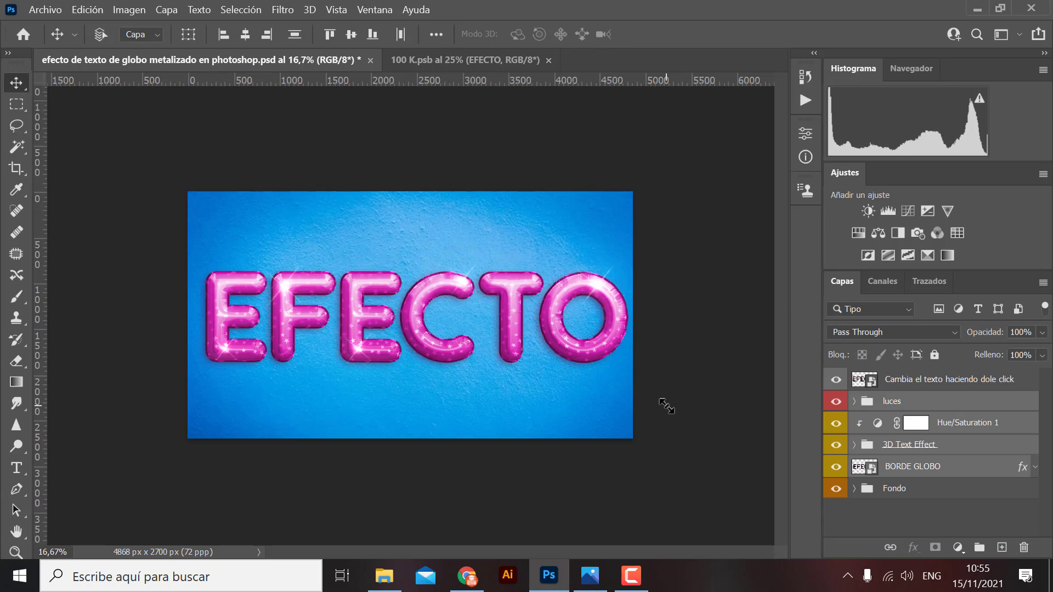
key("ctrl+plus")
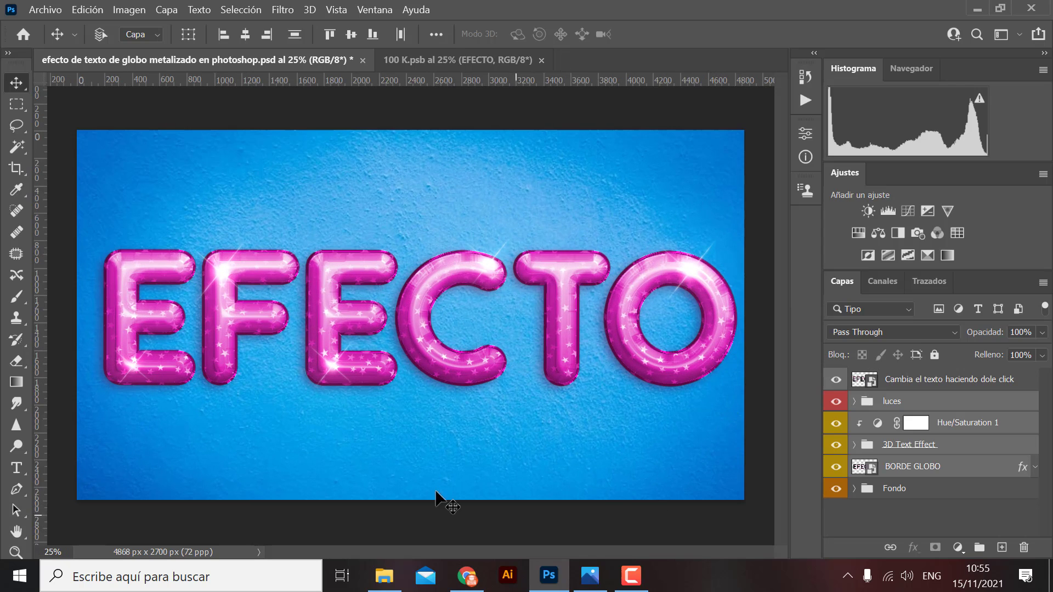
- Set Hue/Saturation 1 with Colorear to hue 43, saturation 60, lightness +18
left_click(890, 518)
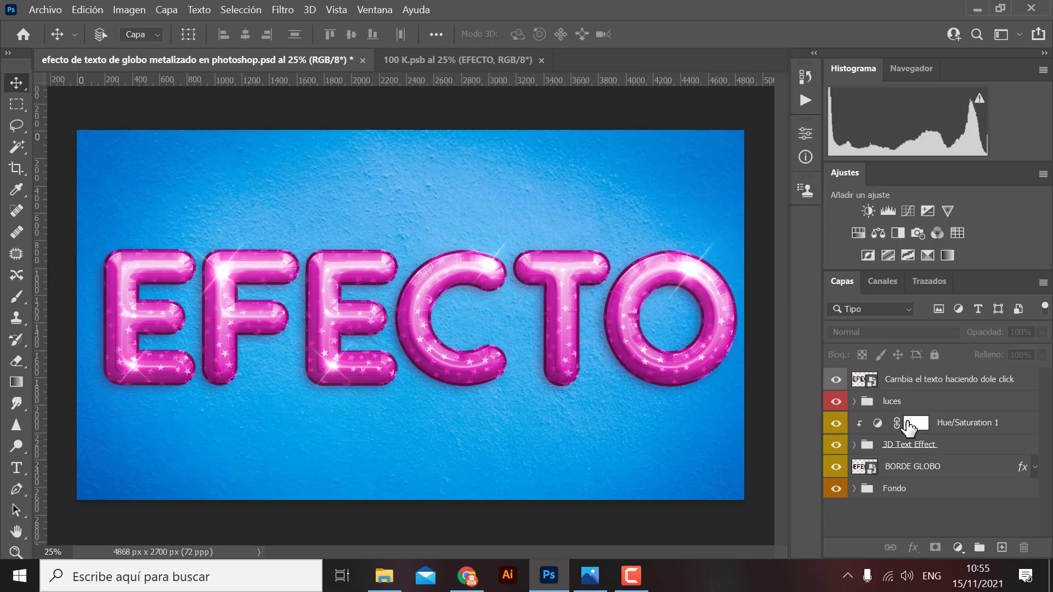
double_click(877, 423)
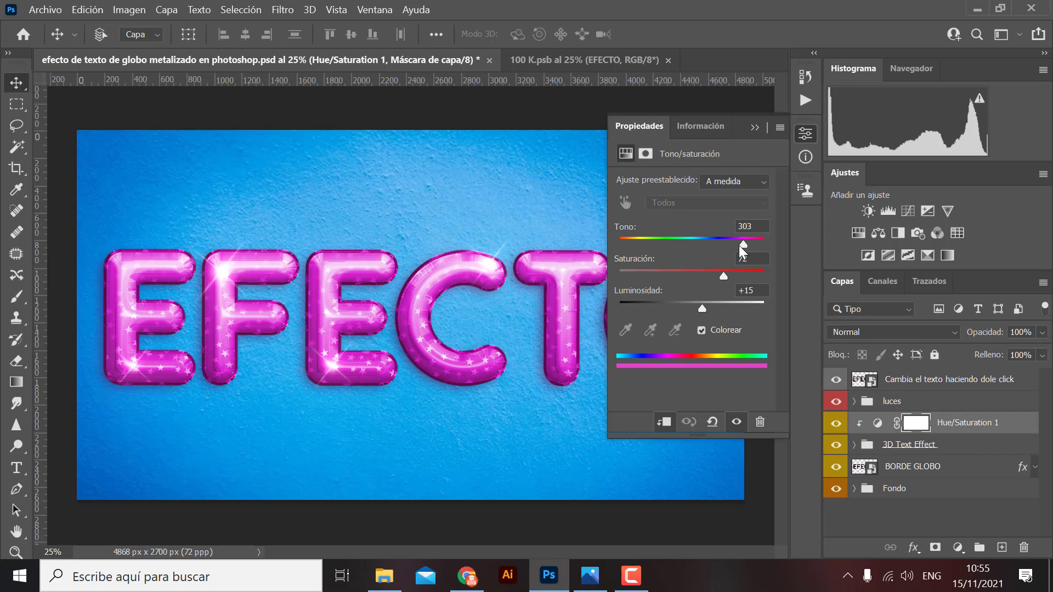
left_click_drag(739, 245, 639, 254)
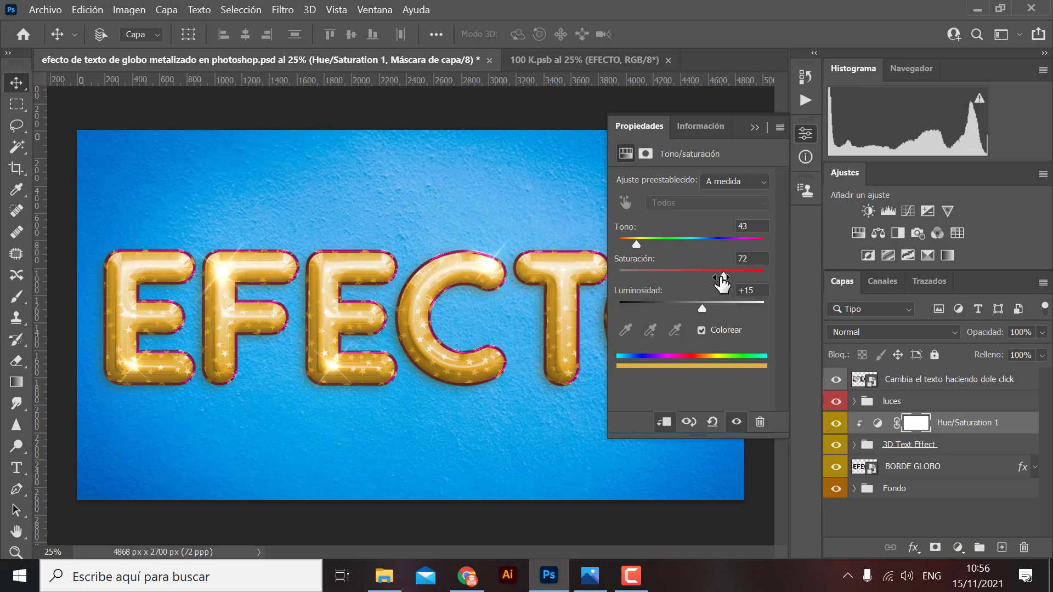
mouse_move(726, 276)
left_mouse_down()
mouse_move(741, 279)
mouse_move(706, 281)
left_mouse_up()
left_click_drag(725, 308, 707, 307)
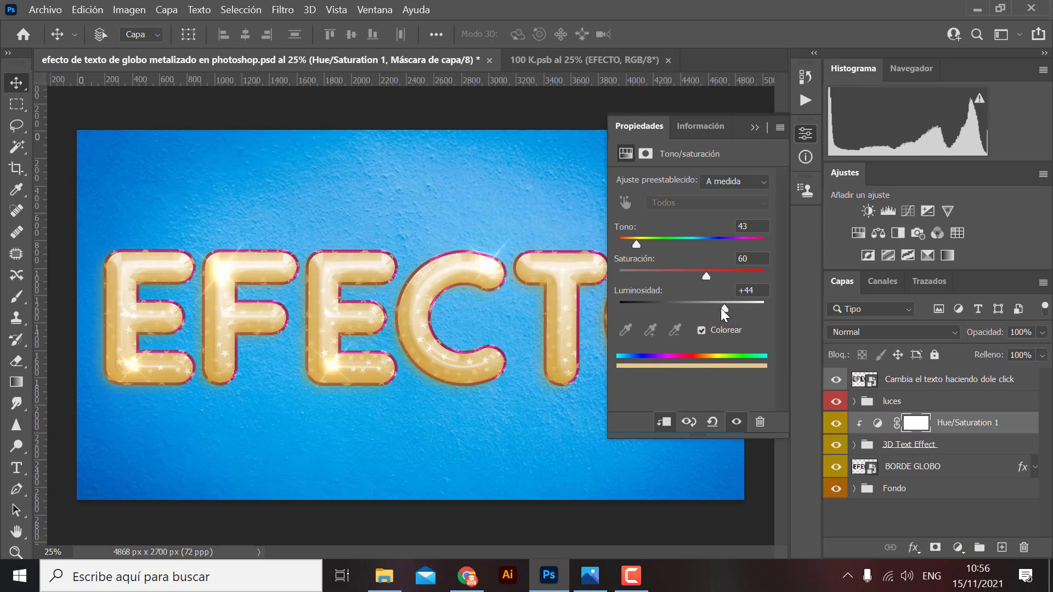
left_click(706, 307)
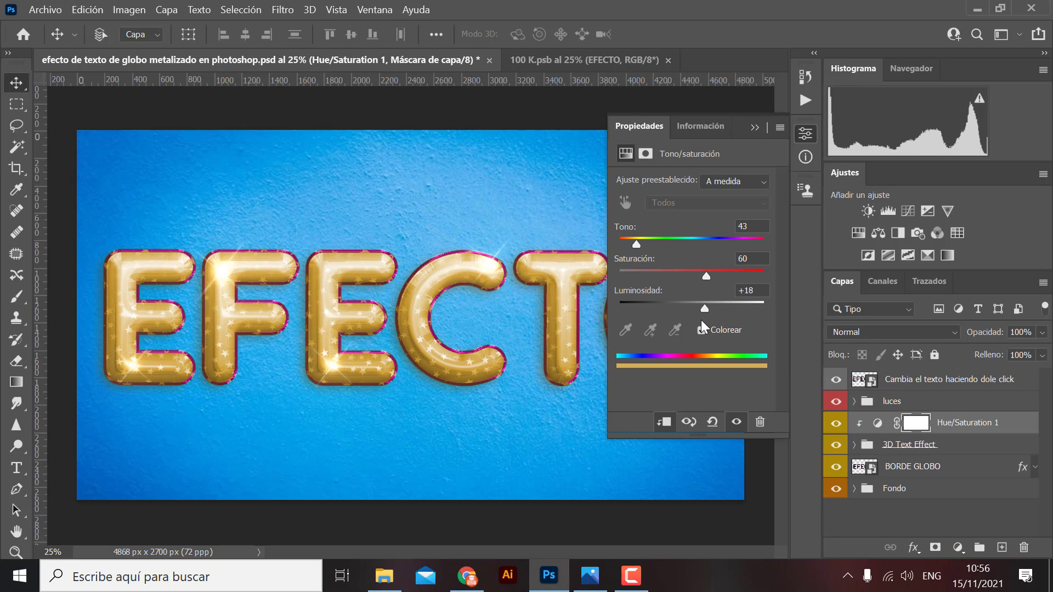
left_click(756, 127)
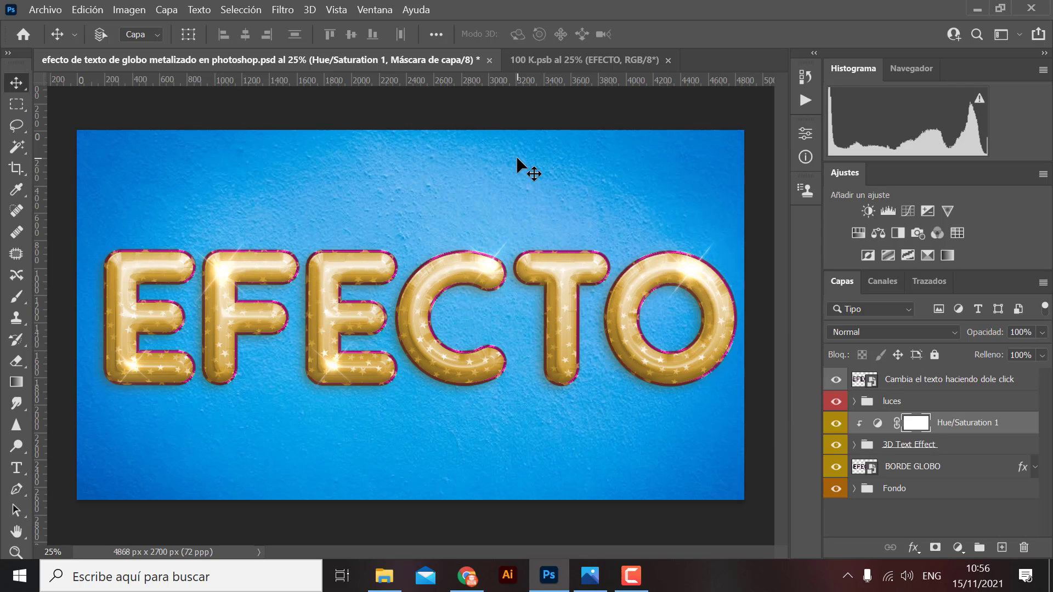
- Zoom in on the border and open BORDE GLOBO's Stroke colour picker
key("ctrl+plus")
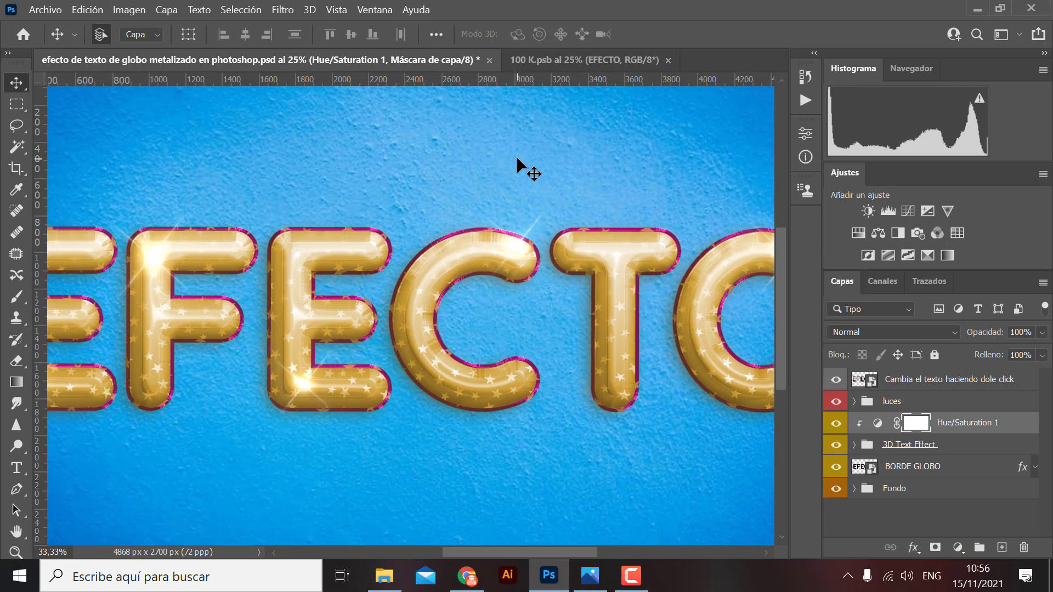
key("ctrl+plus")
key("ctrl+plus")
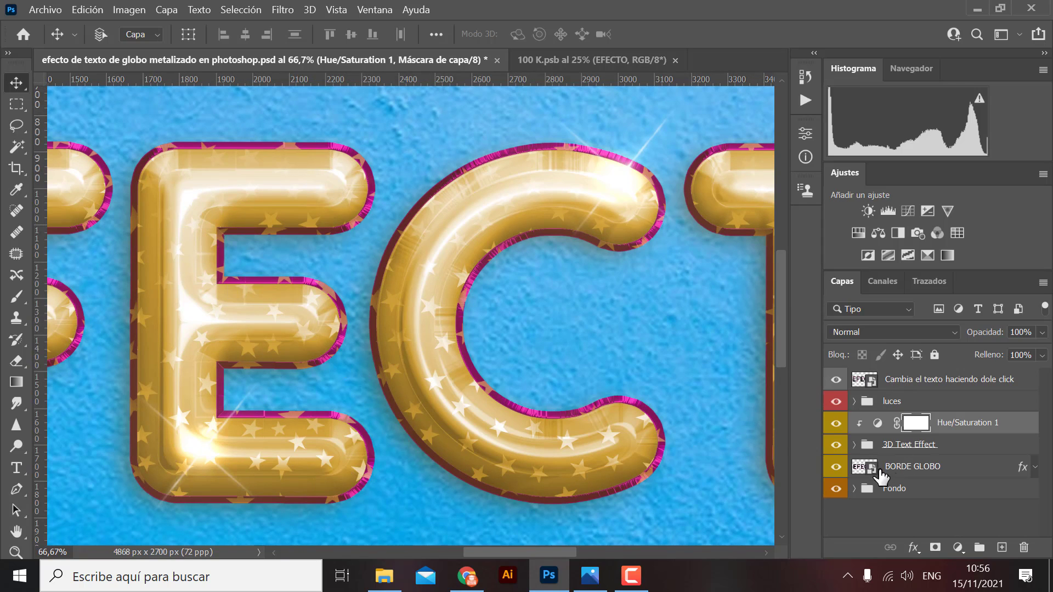
left_click(960, 477)
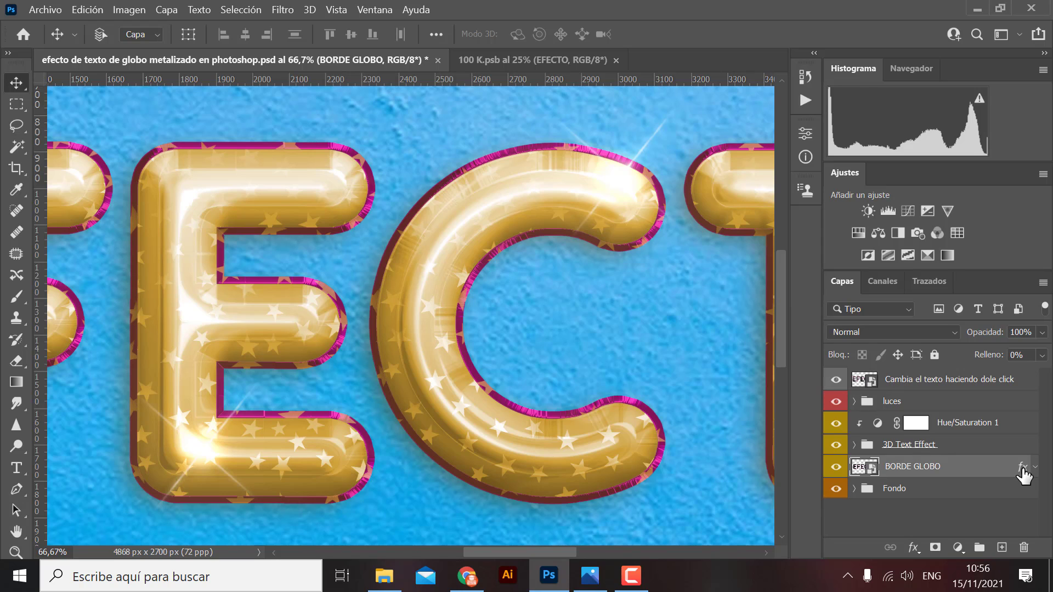
double_click(1022, 467)
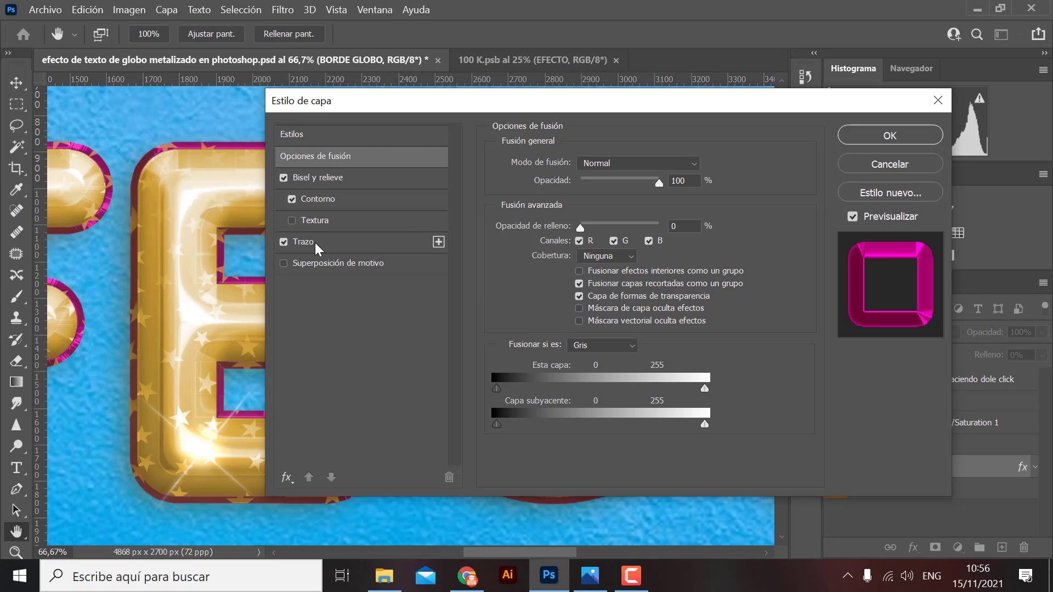
left_click(339, 243)
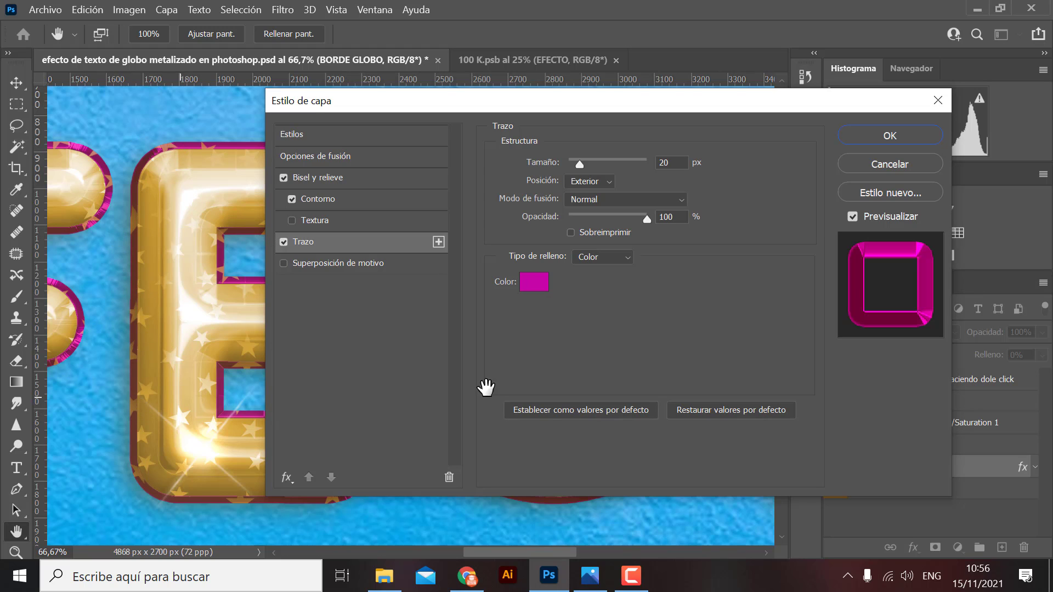
left_click(534, 283)
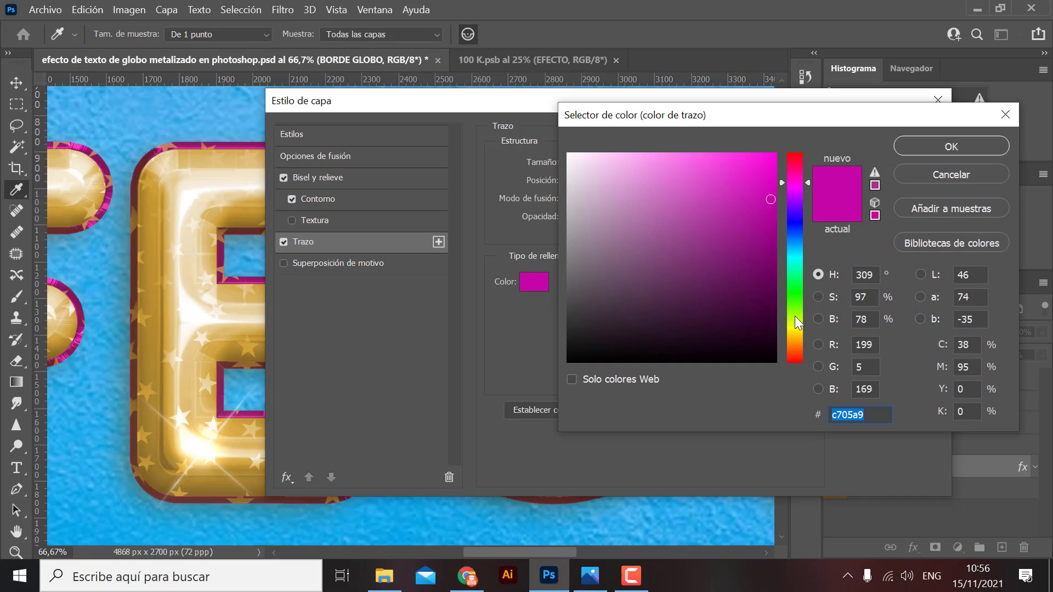
- Set the stroke colour to bright gold f2c528 and apply the layer style
left_click_drag(794, 316, 796, 343)
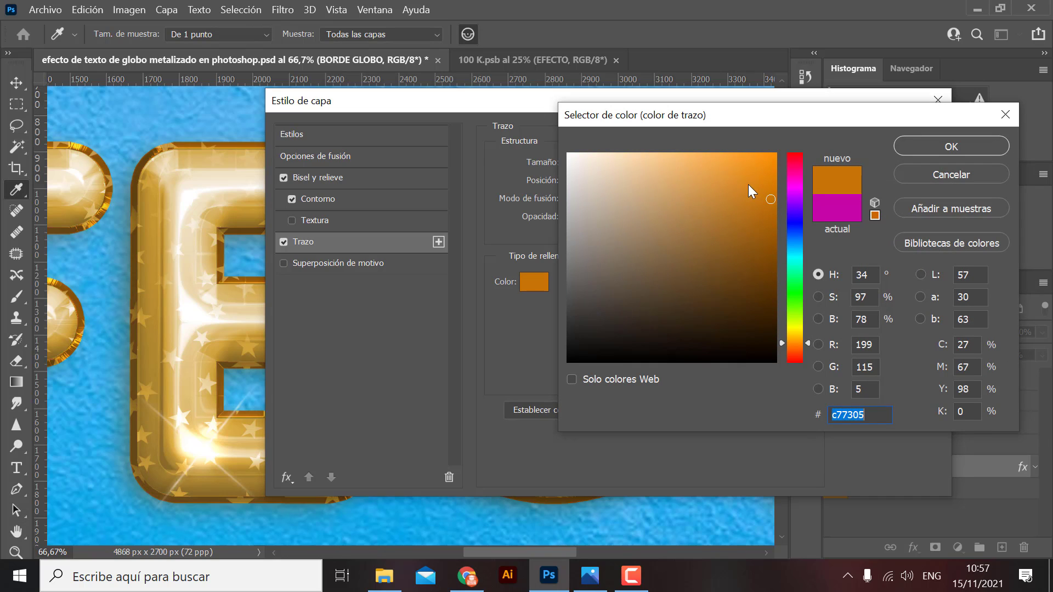
mouse_move(748, 185)
left_mouse_down()
mouse_move(733, 168)
mouse_move(750, 191)
left_mouse_up()
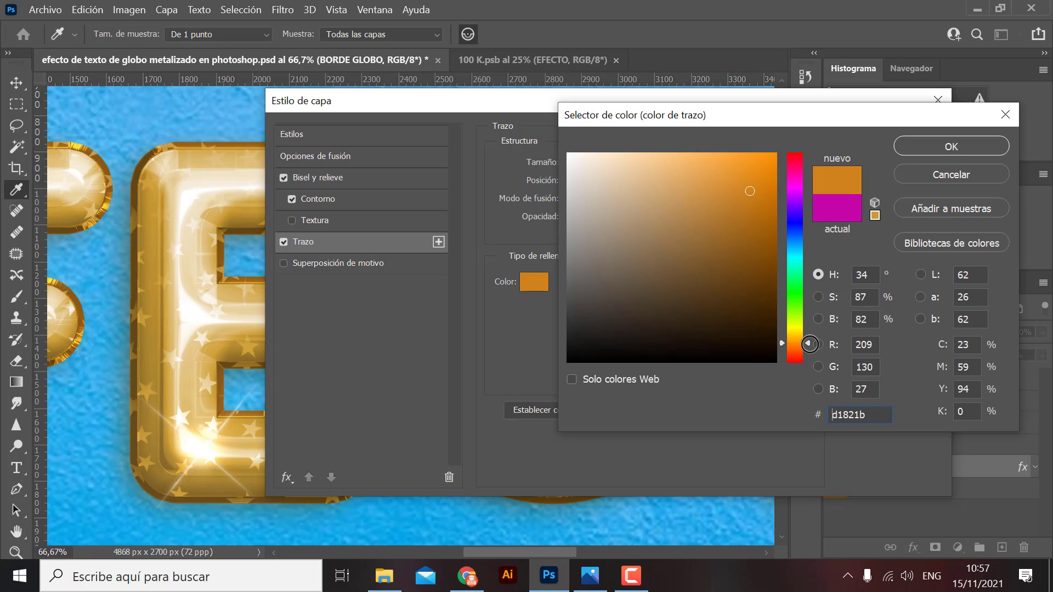
left_click_drag(808, 343, 808, 334)
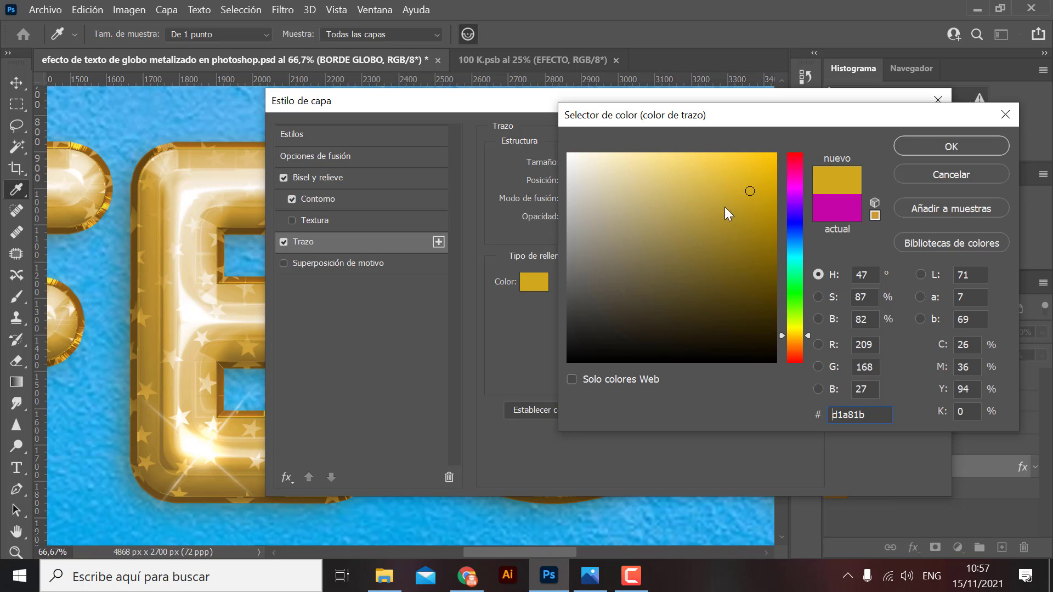
left_click_drag(738, 182, 715, 168)
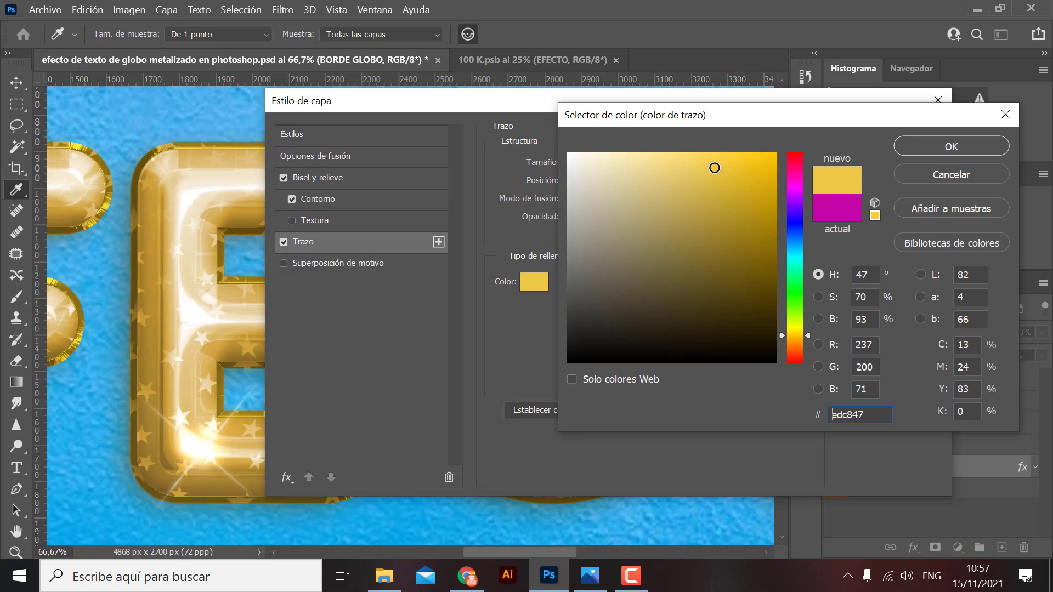
left_click_drag(712, 167, 695, 164)
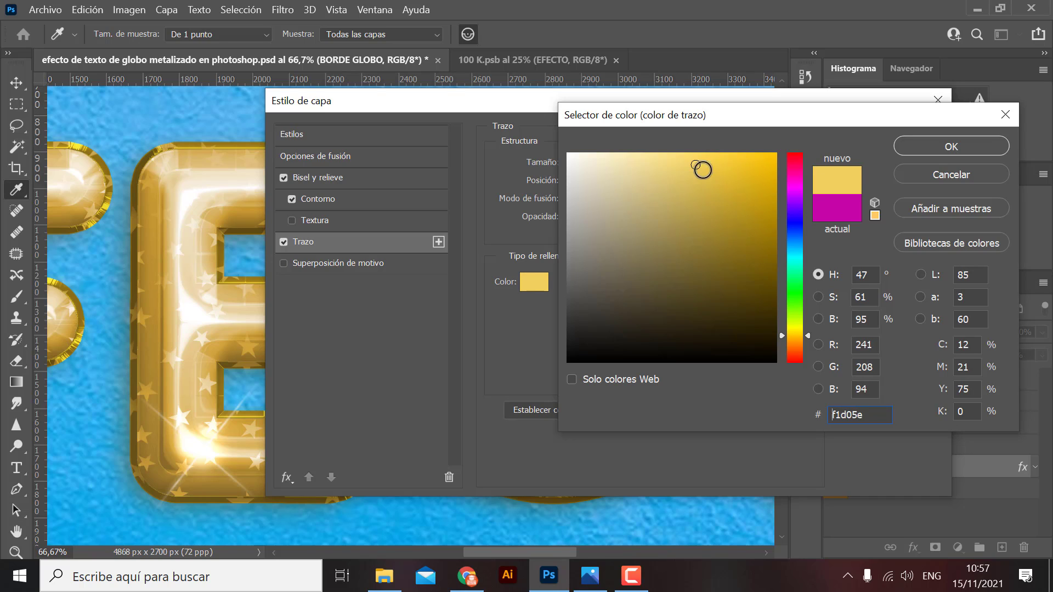
left_click_drag(700, 163, 767, 208)
left_click_drag(808, 337, 808, 336)
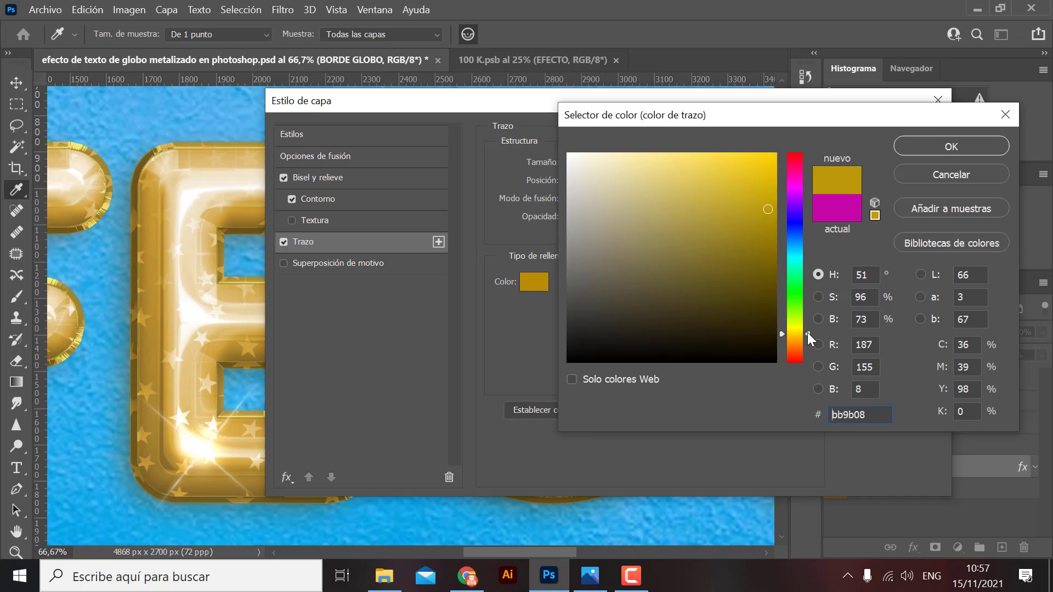
left_click(807, 334)
mouse_move(762, 211)
left_mouse_down()
mouse_move(748, 157)
mouse_move(741, 164)
left_mouse_up()
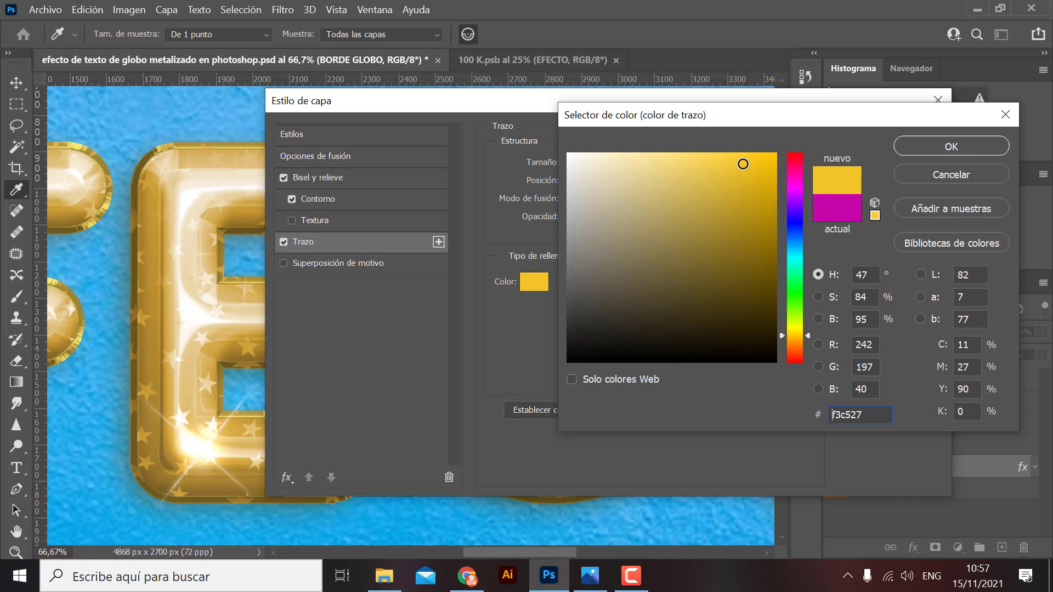
left_click(953, 149)
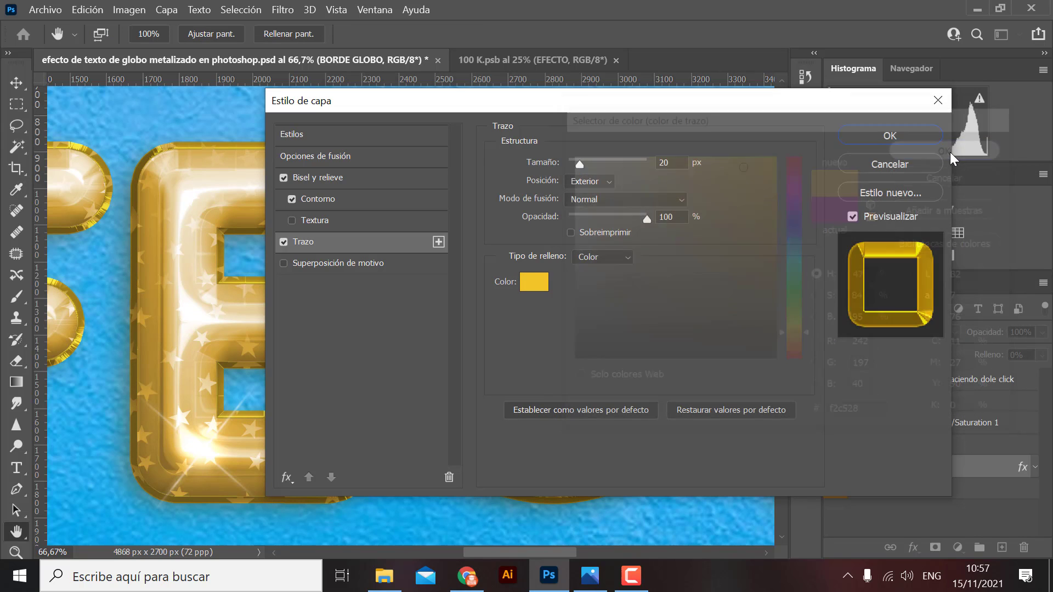
left_click(900, 136)
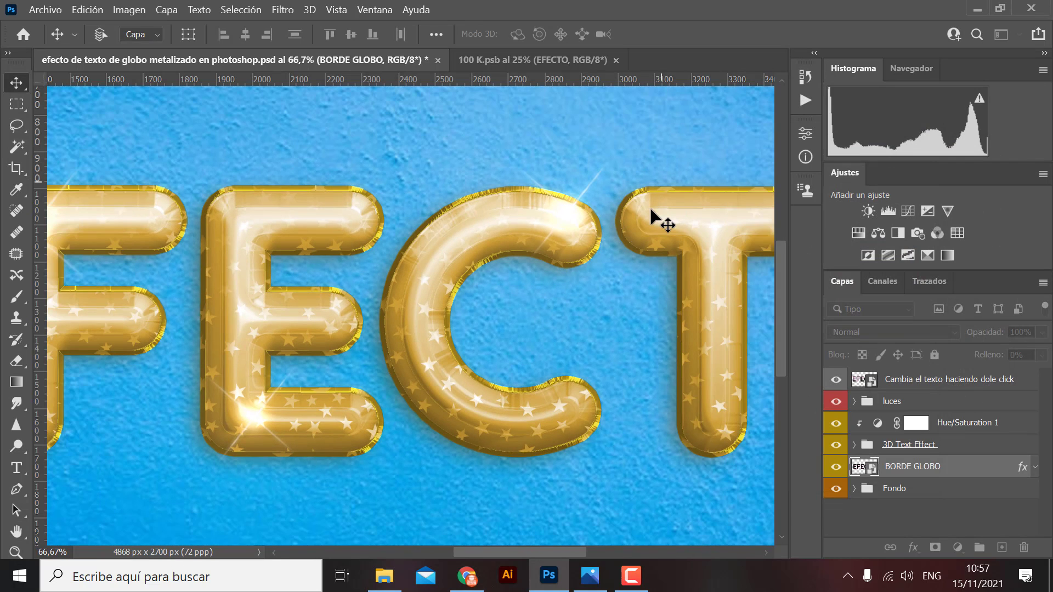
key("ctrl+minus")
key("ctrl+minus")
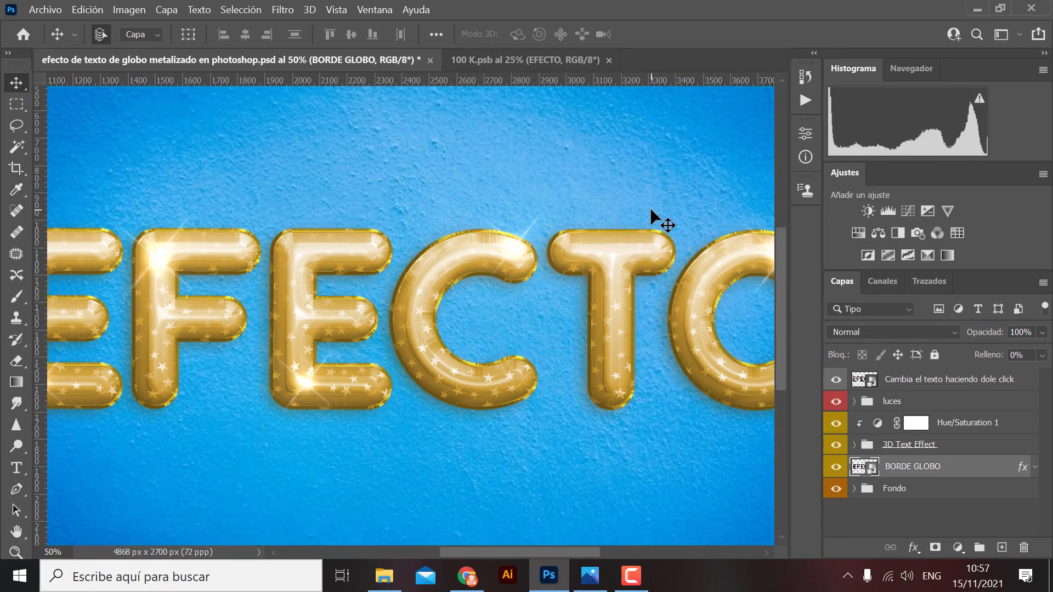
key("ctrl+minus")
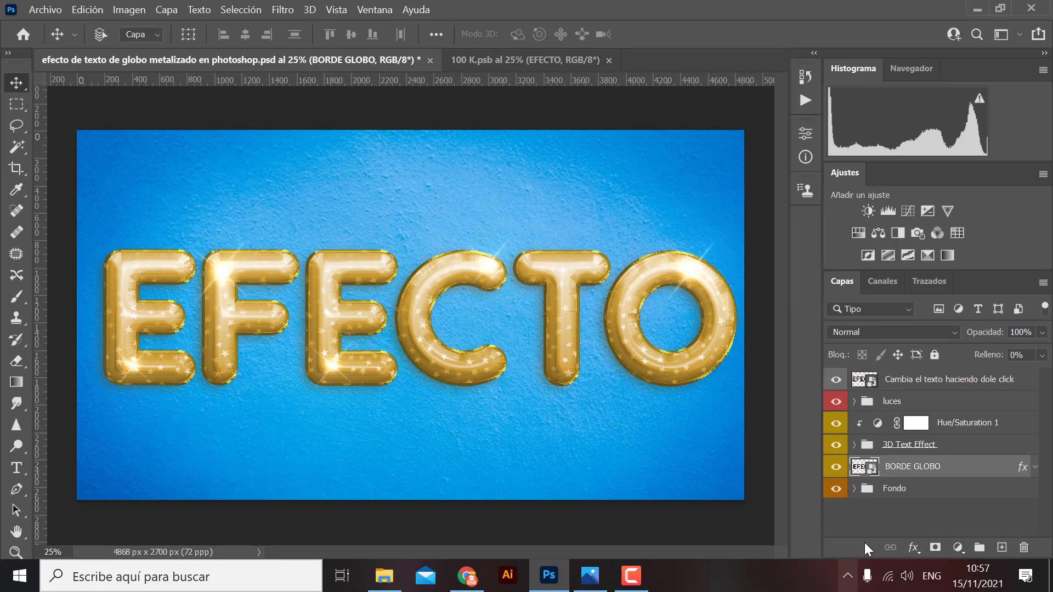
left_click(908, 423)
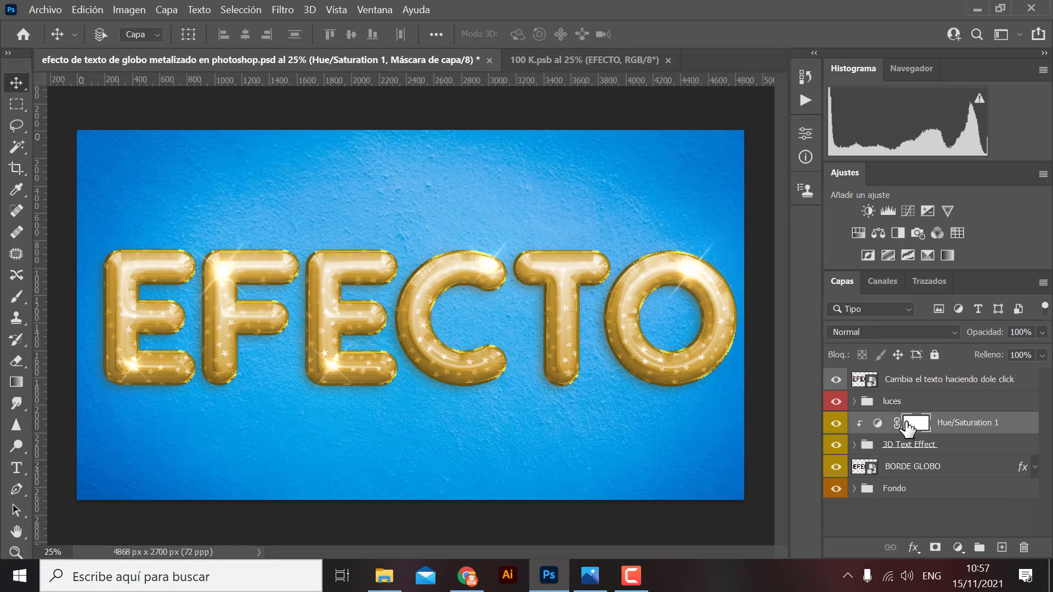
double_click(877, 423)
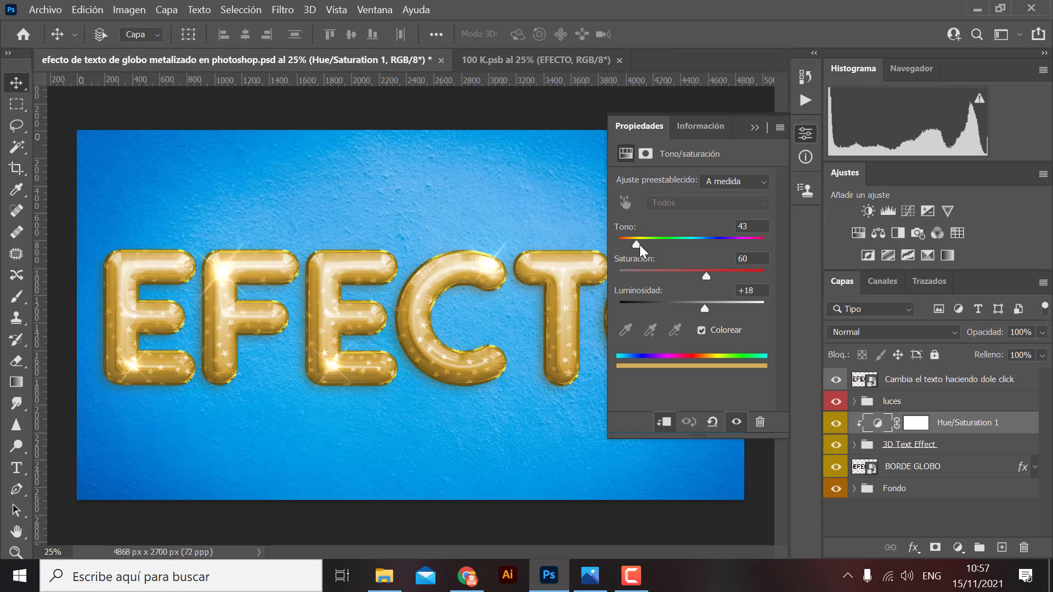
left_click_drag(637, 246, 636, 248)
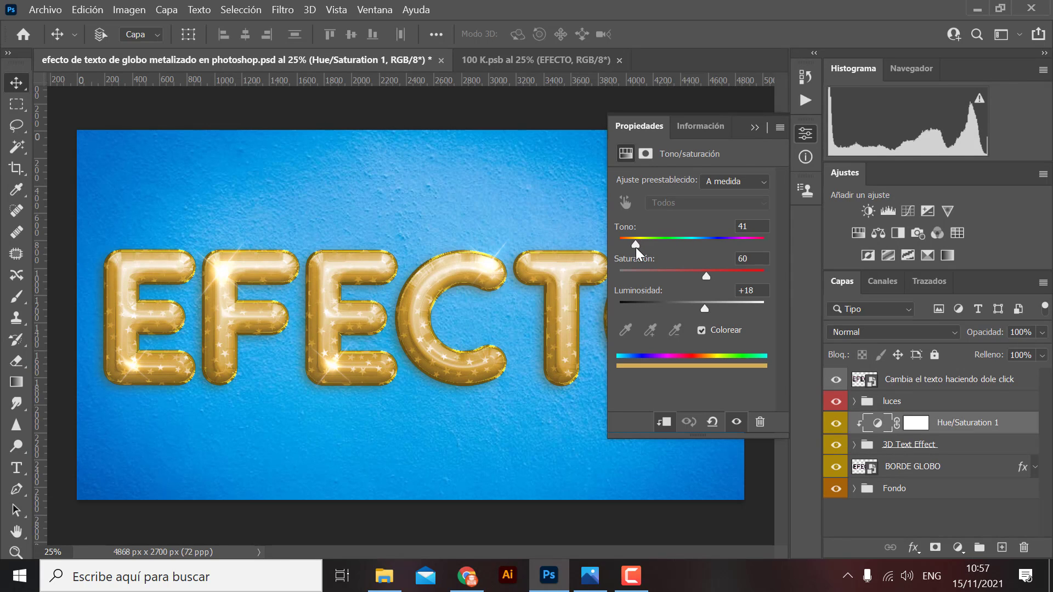
left_click(721, 278)
left_click(754, 129)
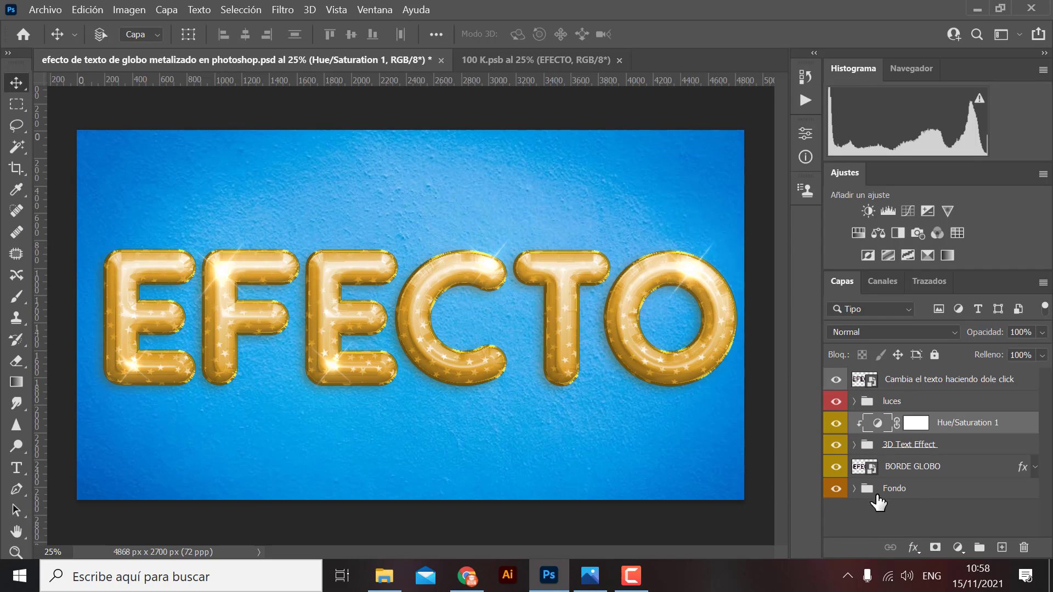
left_click(853, 489)
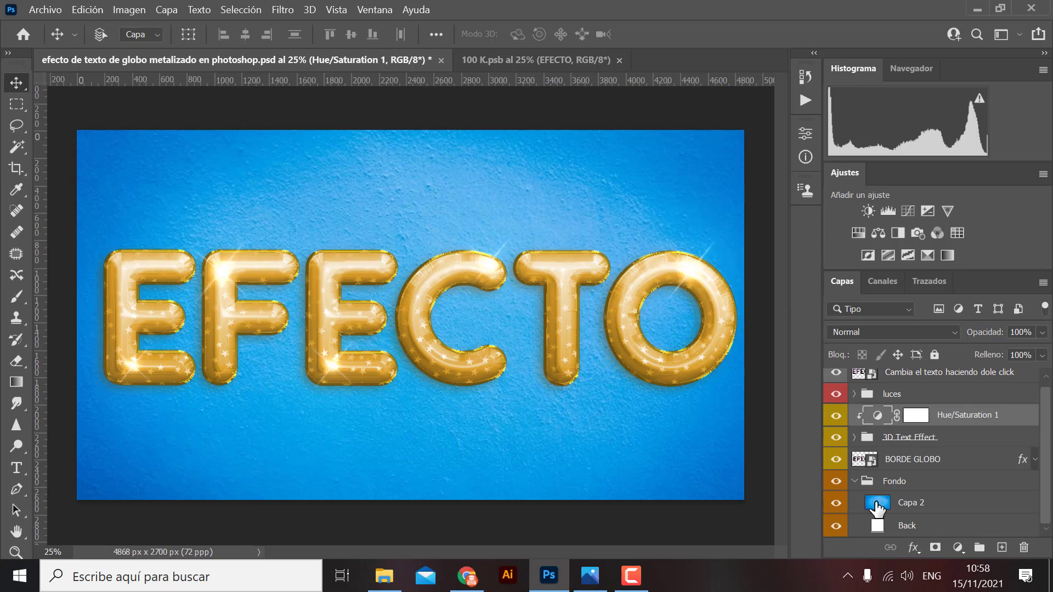
left_click(854, 481)
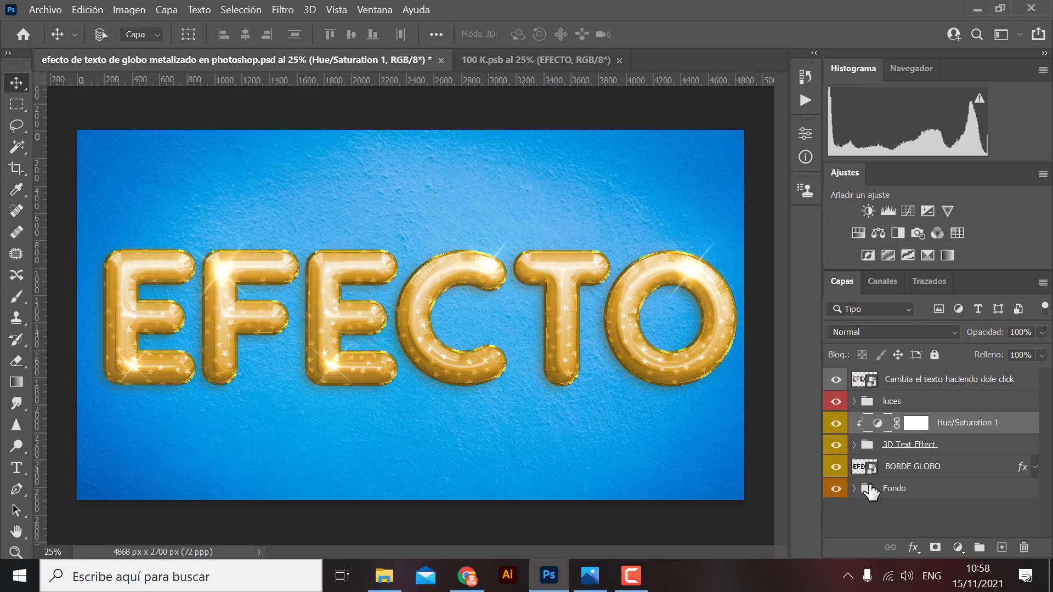
left_click(836, 489)
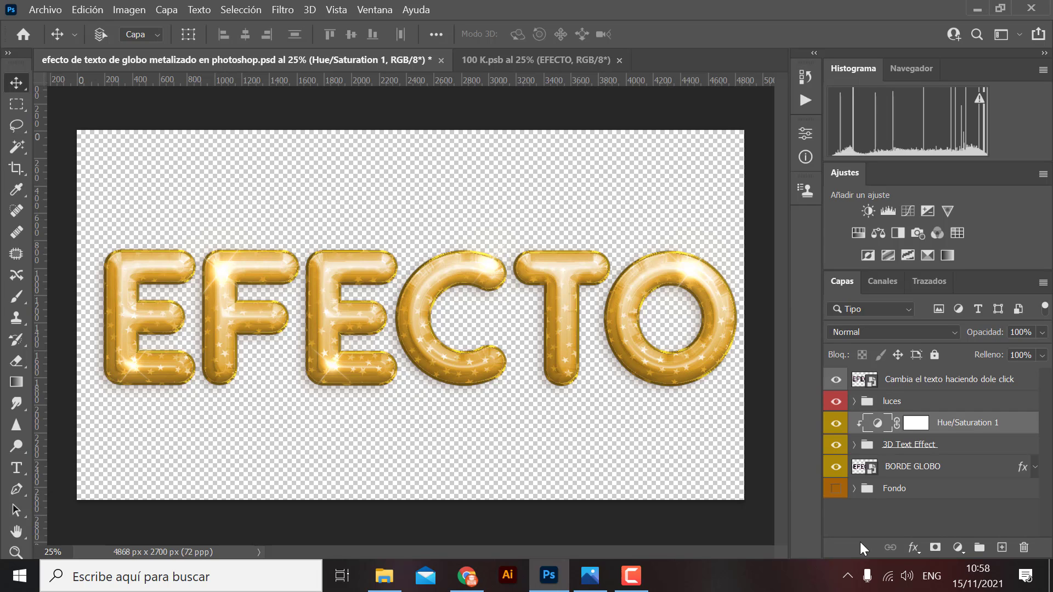
left_click(836, 488)
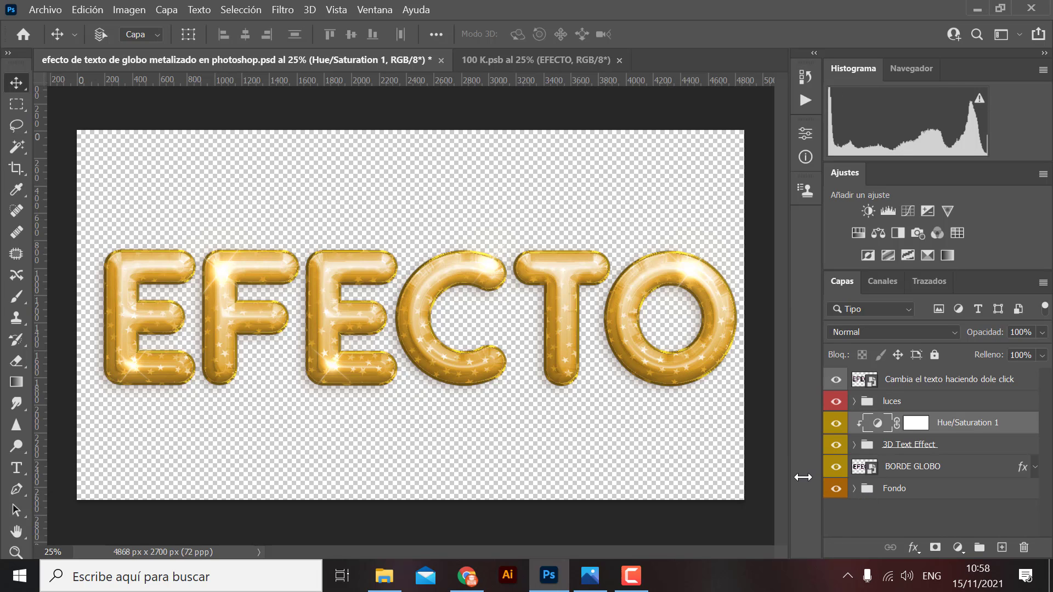
- Expand the 3D Text Effect group to list its ESTRELLAS and SOMBRA layers
key("ctrl+plus")
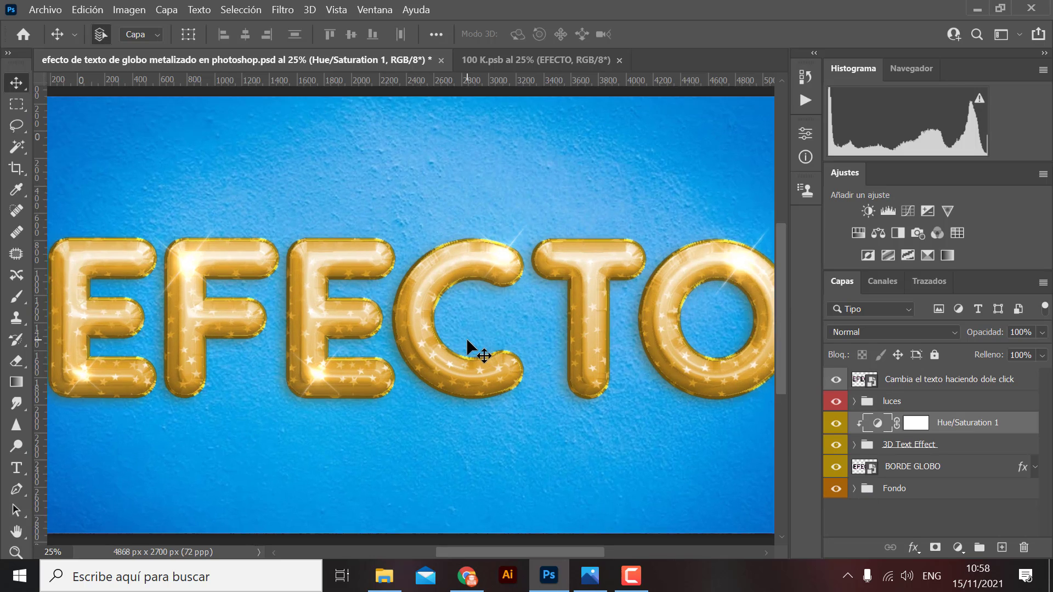
key("ctrl+plus")
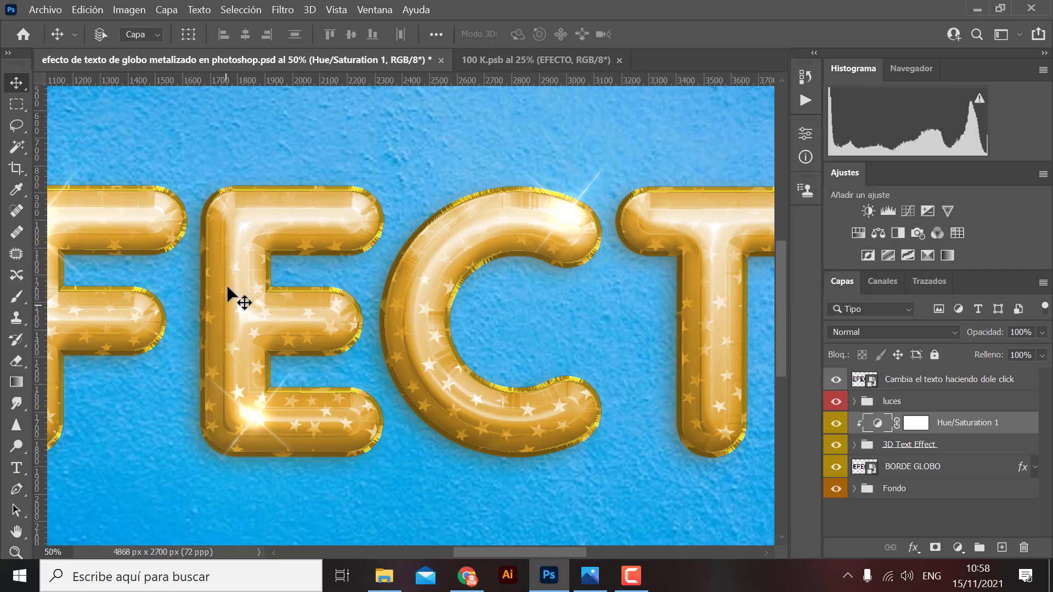
key("ctrl+minus")
left_click_drag(288, 385, 327, 378)
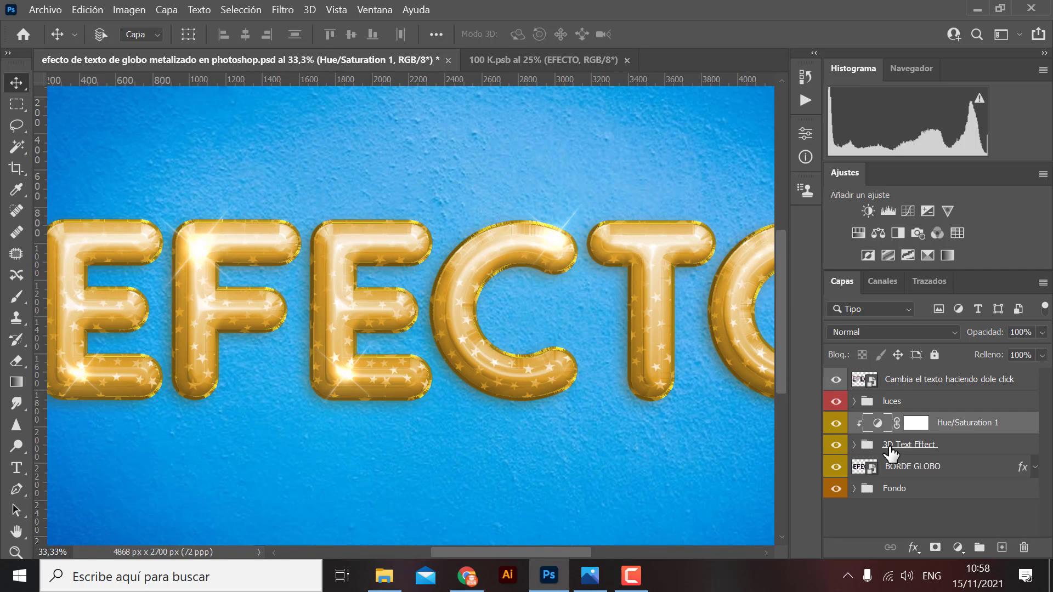
left_click(854, 445)
scroll(947, 454, "down", 5)
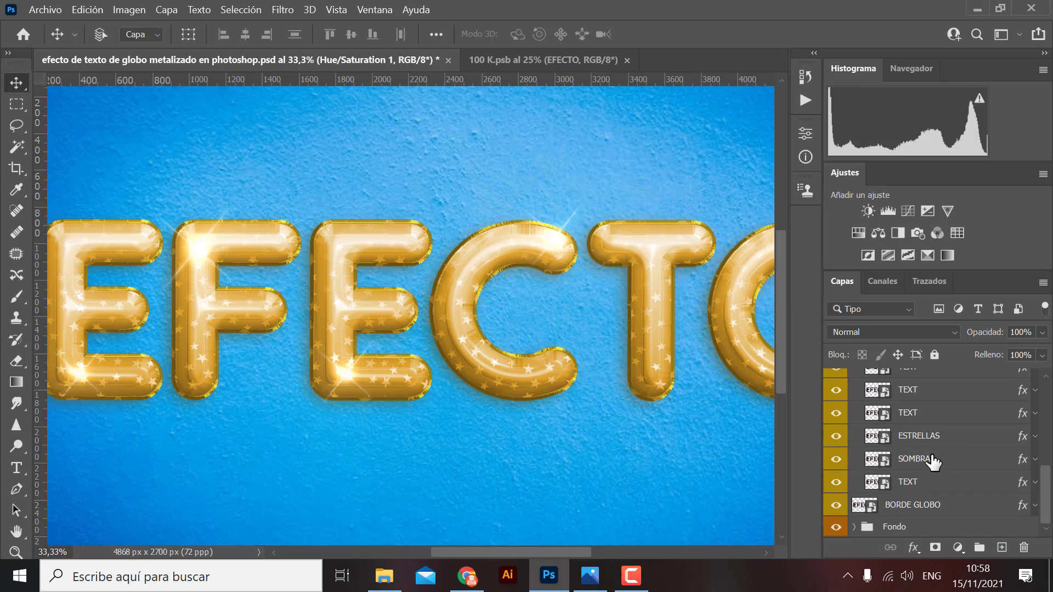
left_click(1023, 441)
key("h")
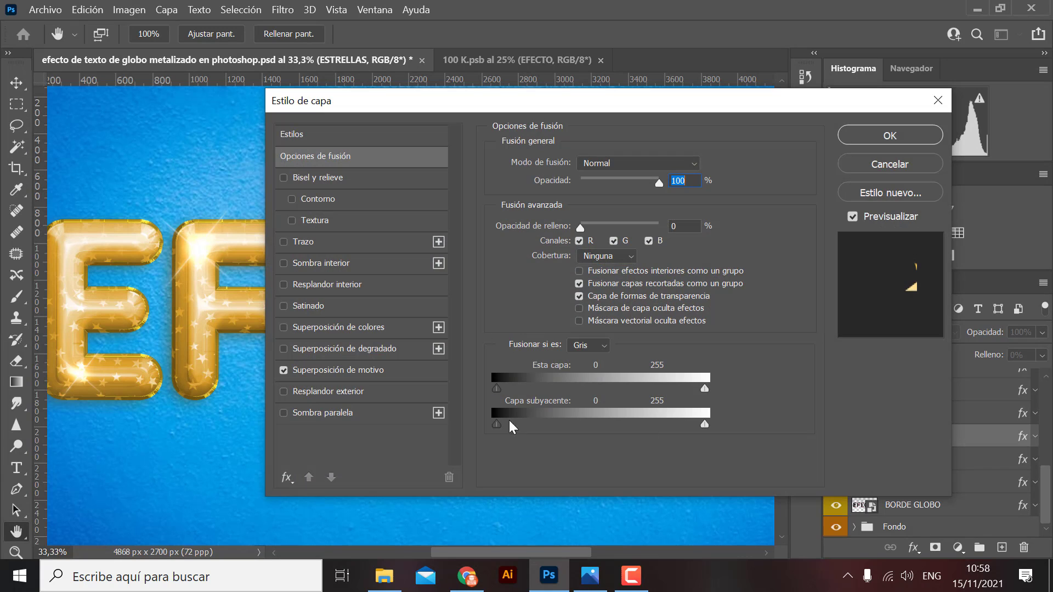
left_click(358, 370)
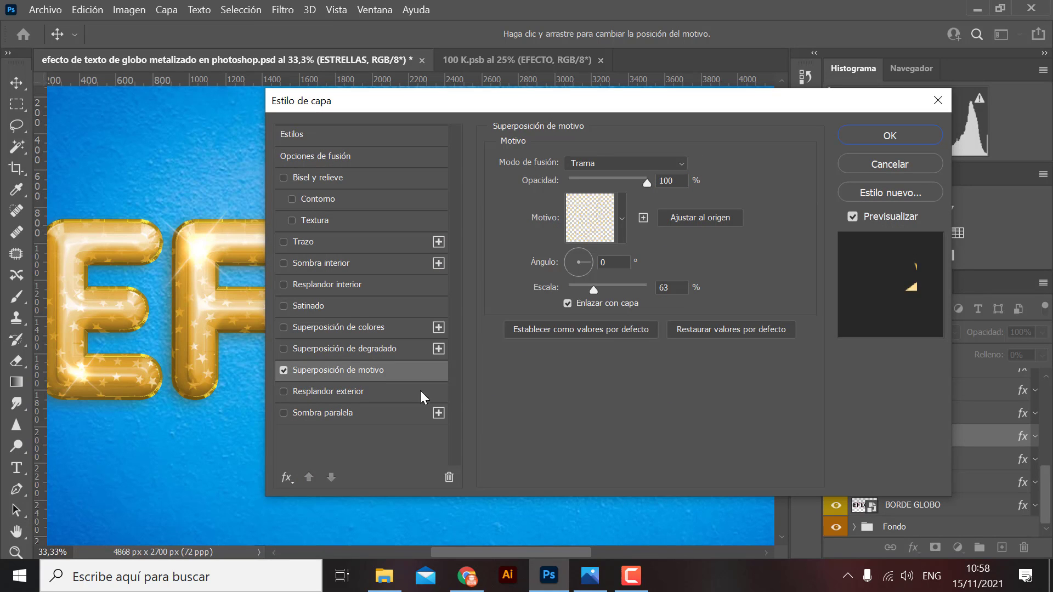
left_click_drag(449, 107, 667, 71)
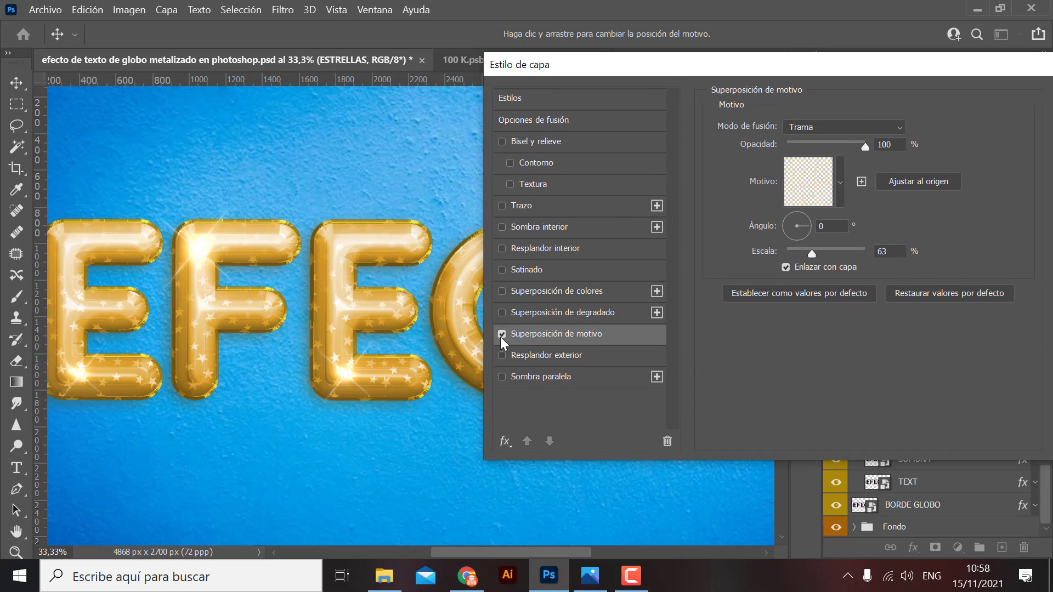
left_click(502, 333)
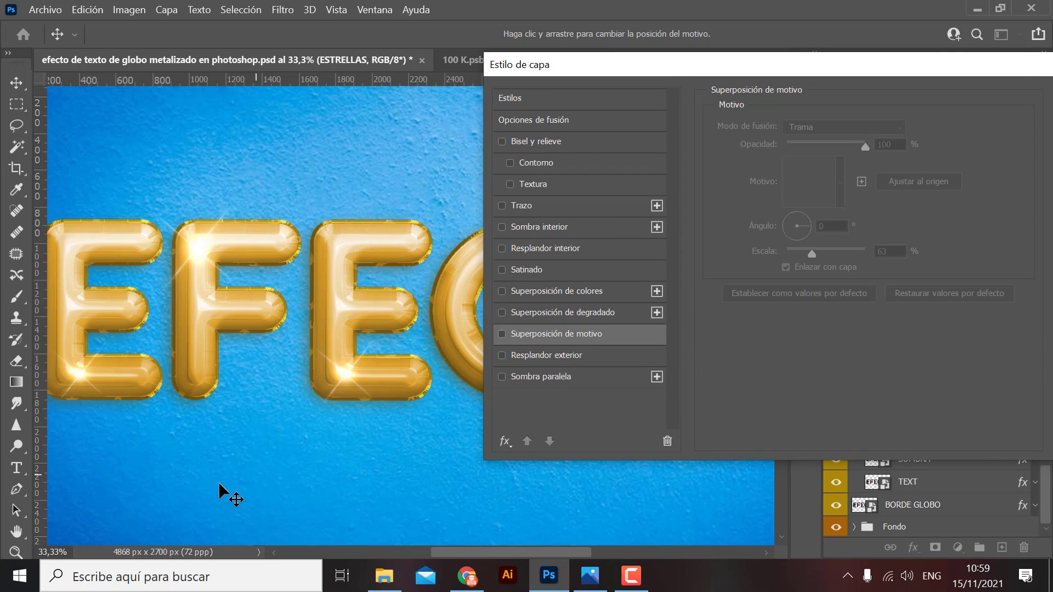
left_click(501, 334)
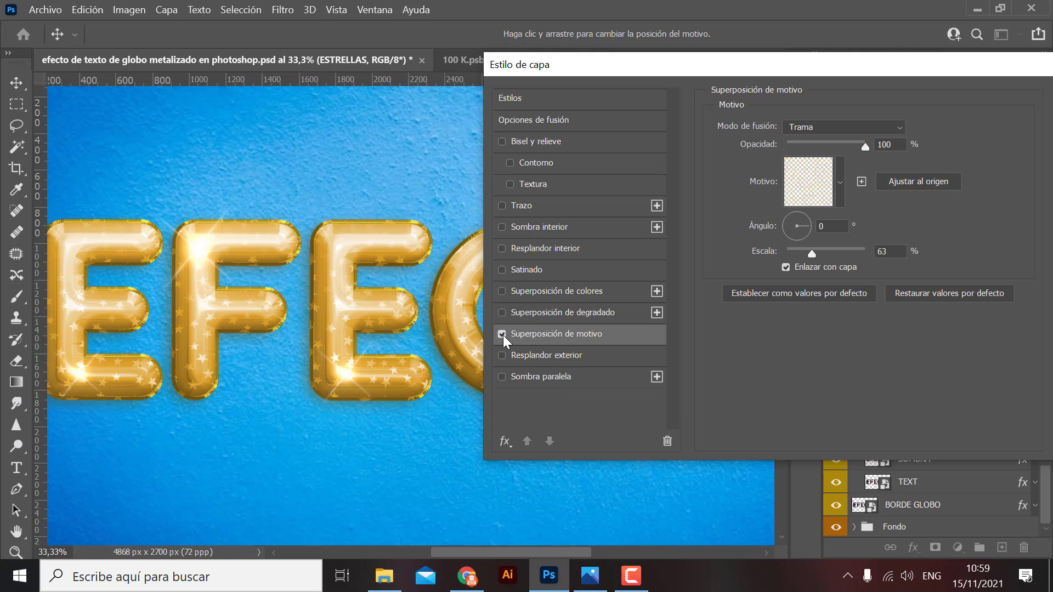
left_click(823, 251)
left_click_drag(344, 421, 364, 458)
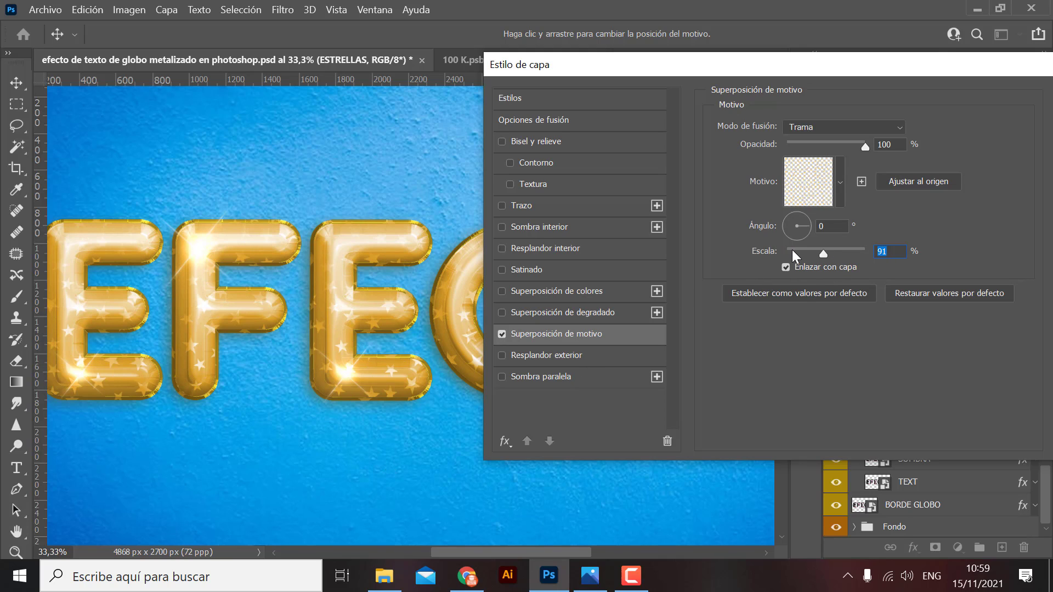
left_click(792, 250)
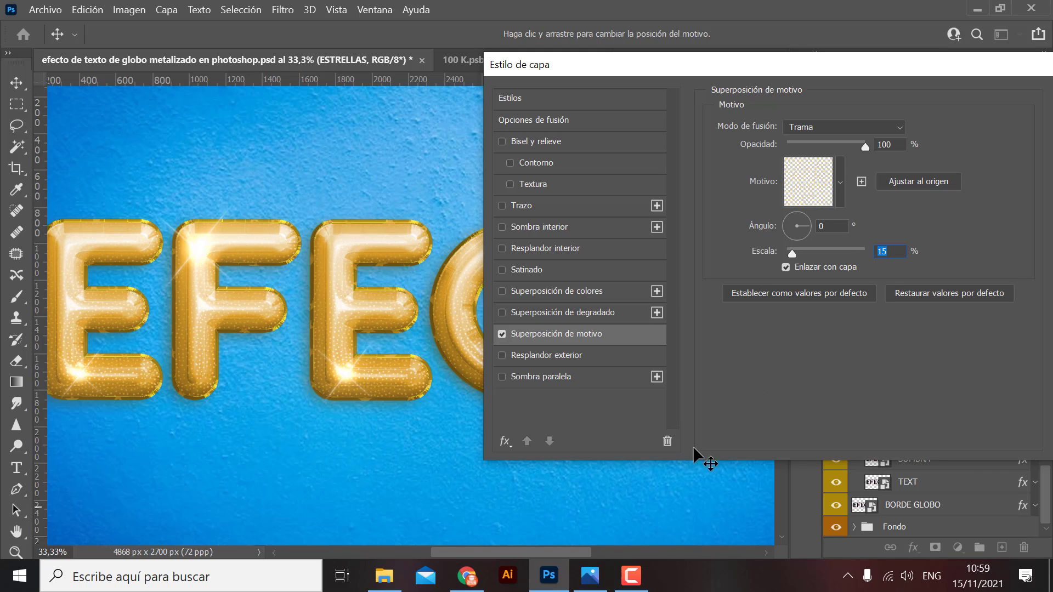
left_click(805, 248)
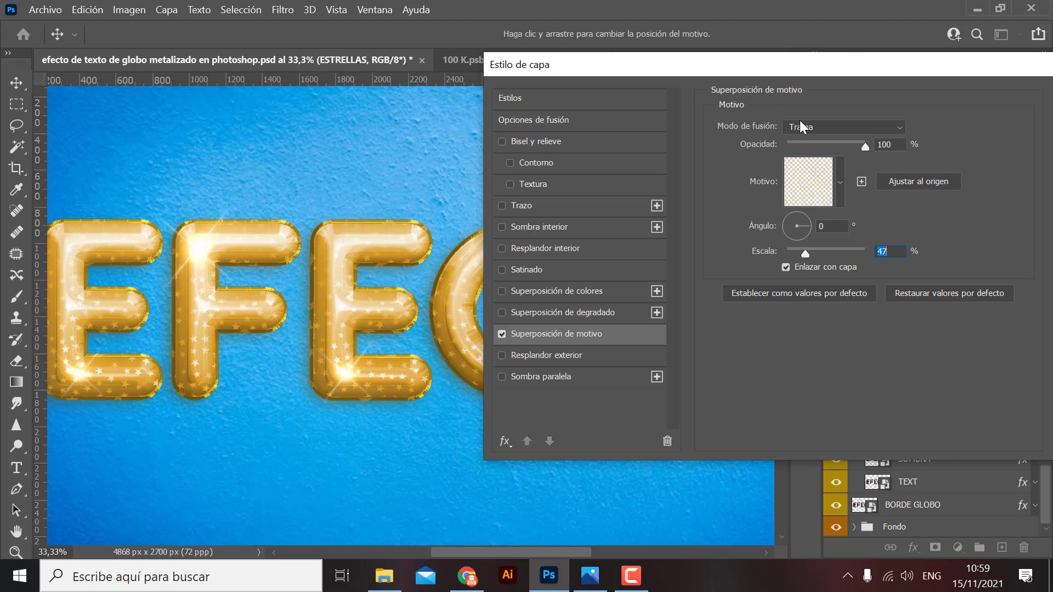
left_click_drag(877, 64, 805, 92)
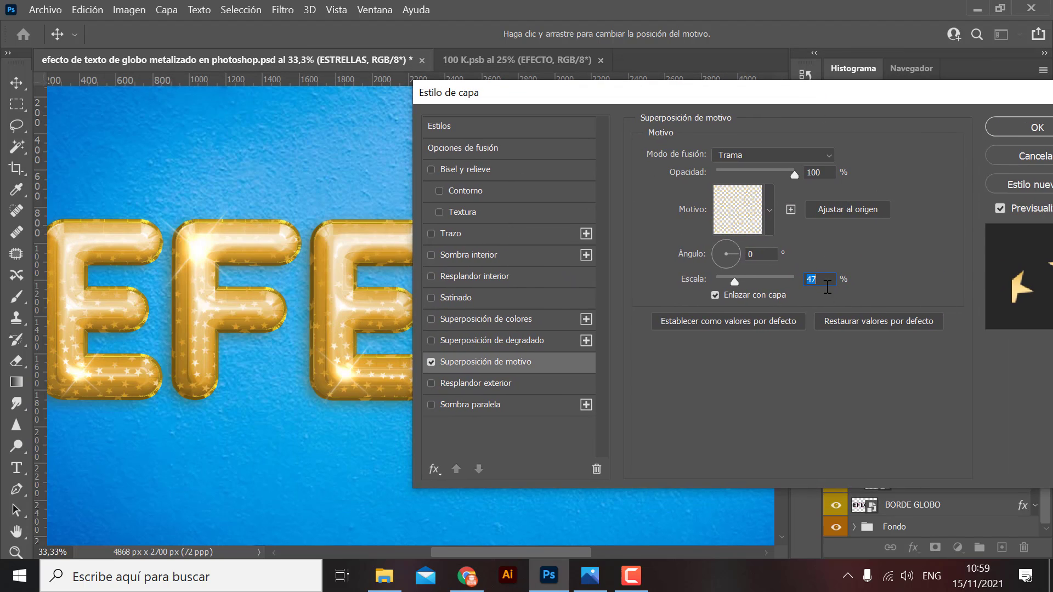
type("63")
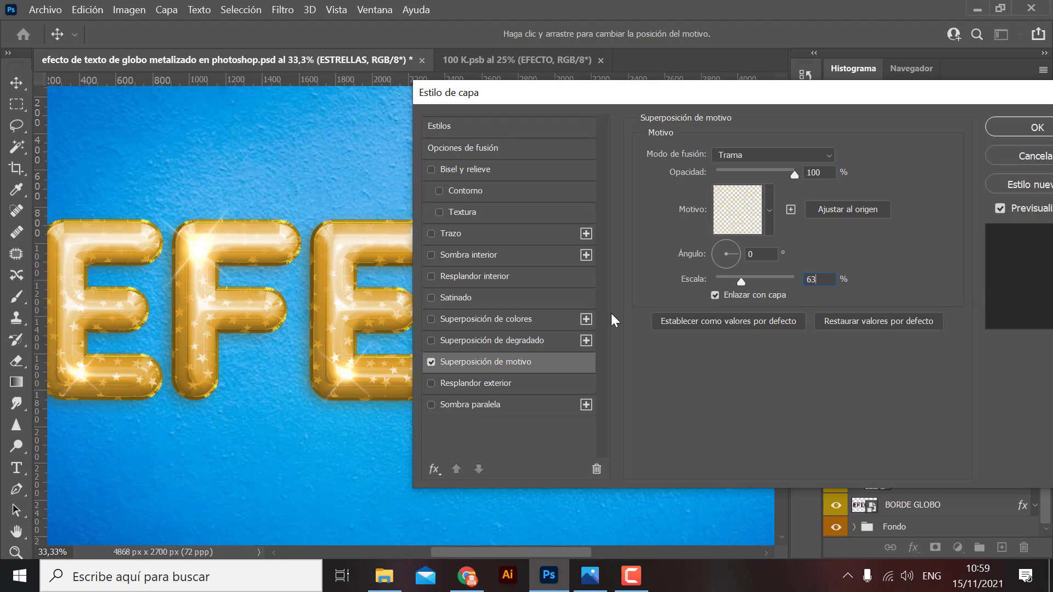
left_click(1021, 132)
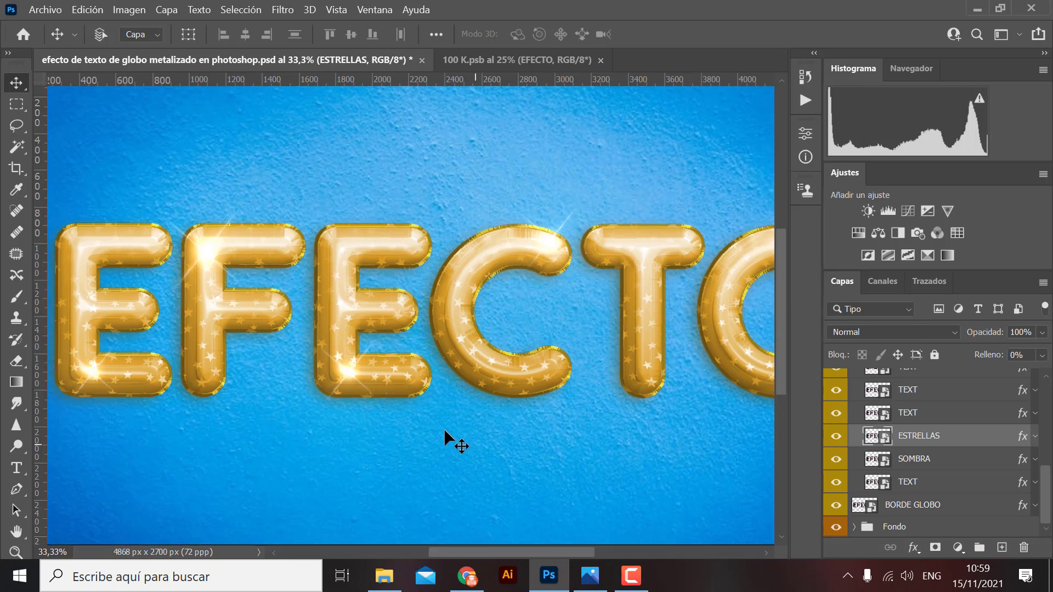
key("ctrl+minus")
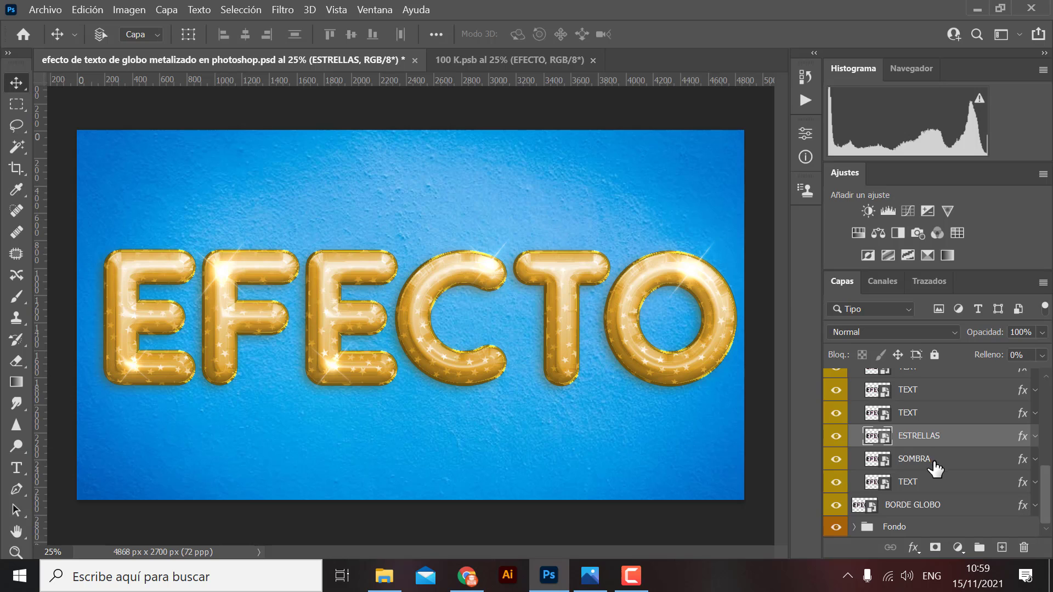
left_click(933, 461)
left_click(836, 460)
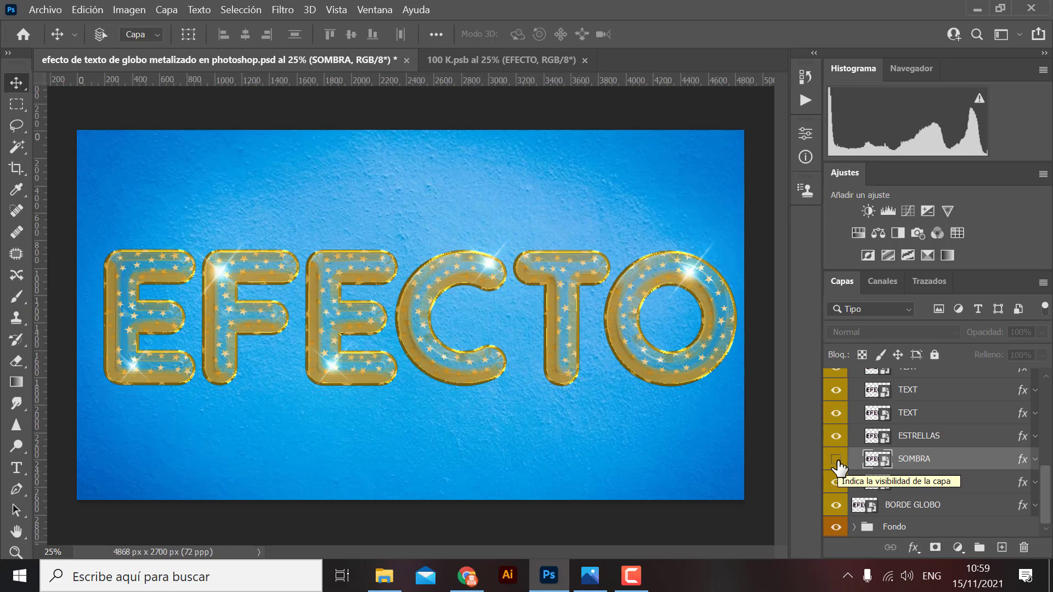
left_click(836, 460)
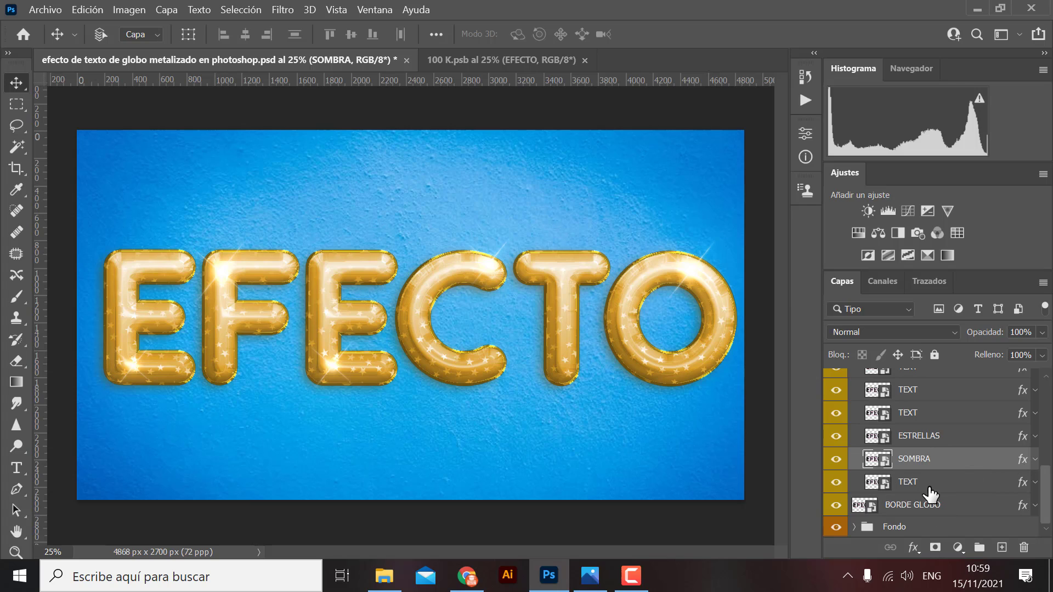
double_click(1023, 465)
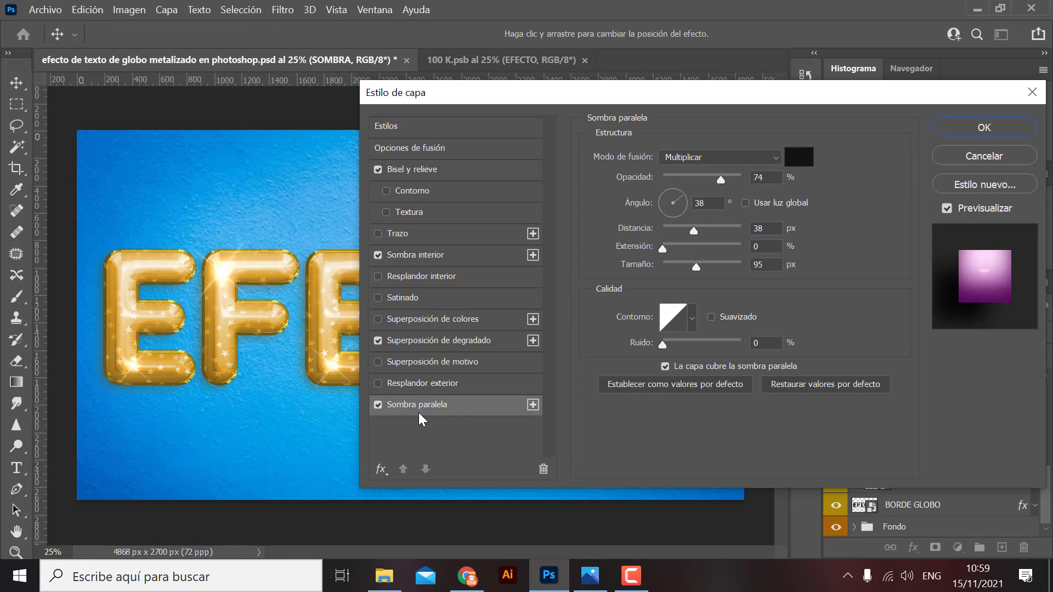
left_click(377, 405)
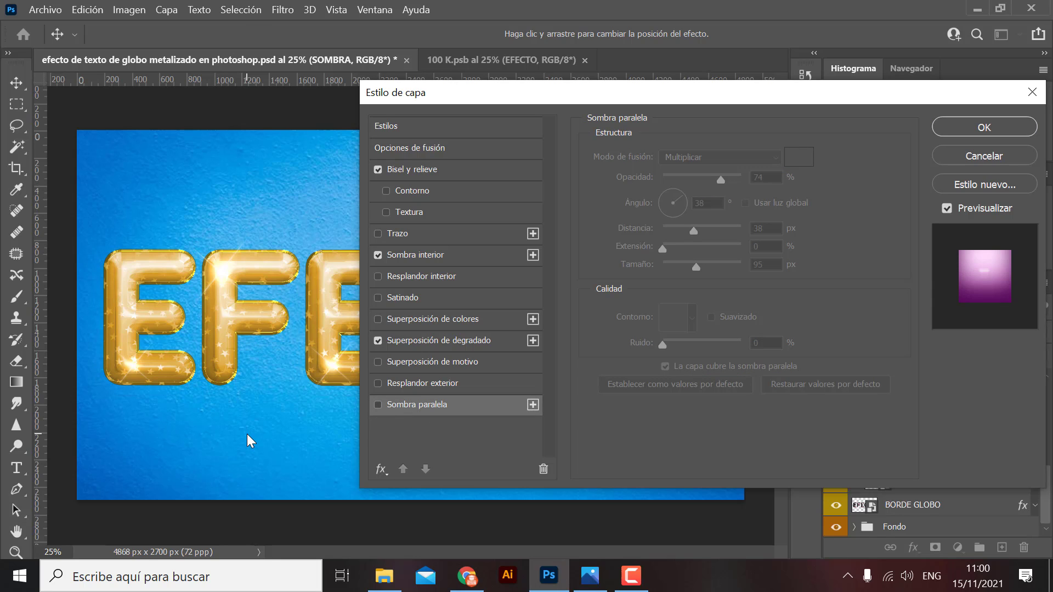
left_click(377, 404)
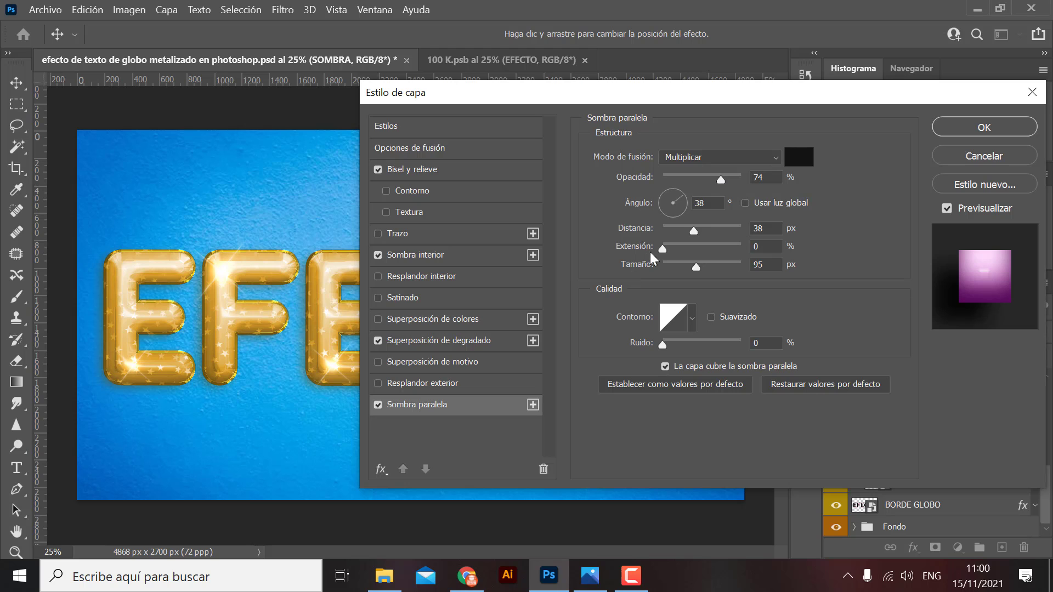
left_click(985, 128)
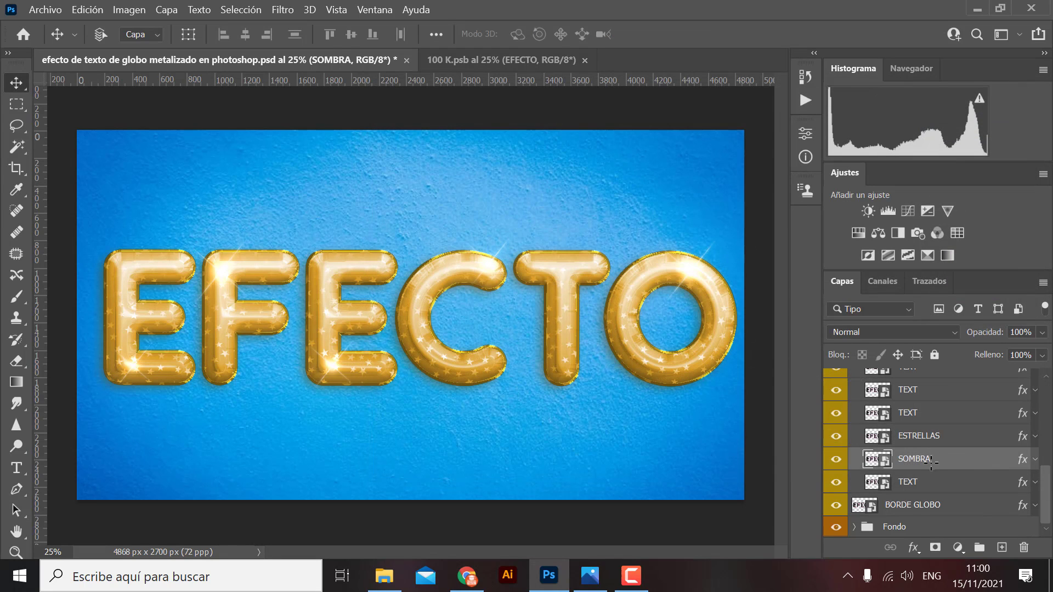
- Scroll the Layers panel to the top and fold up the 3D Text Effect group
scroll(930, 462, "up", 3)
scroll(928, 470, "up", 3)
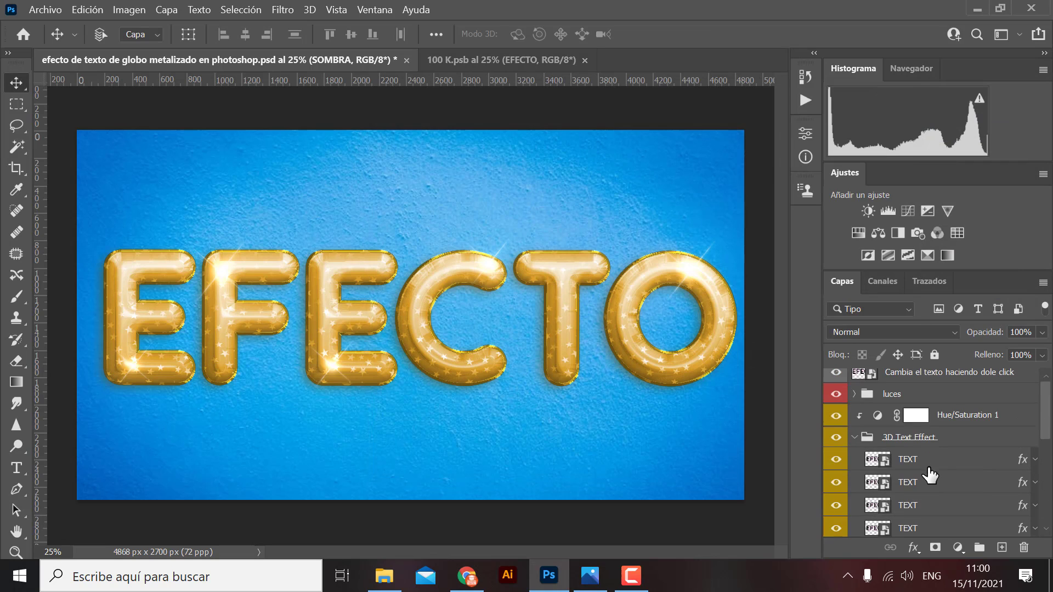
left_click(854, 444)
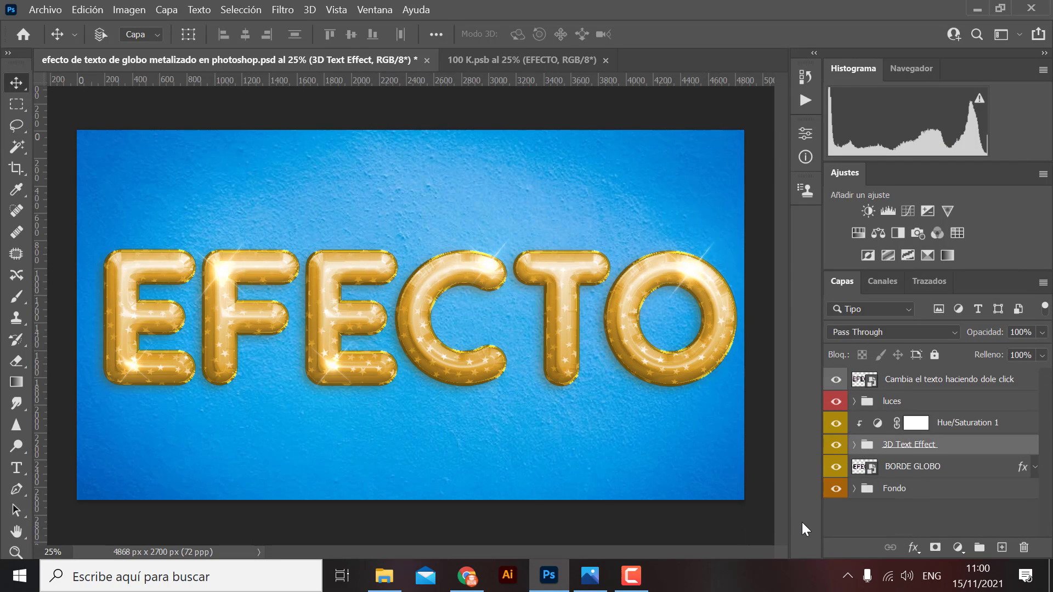
key("ctrl+minus")
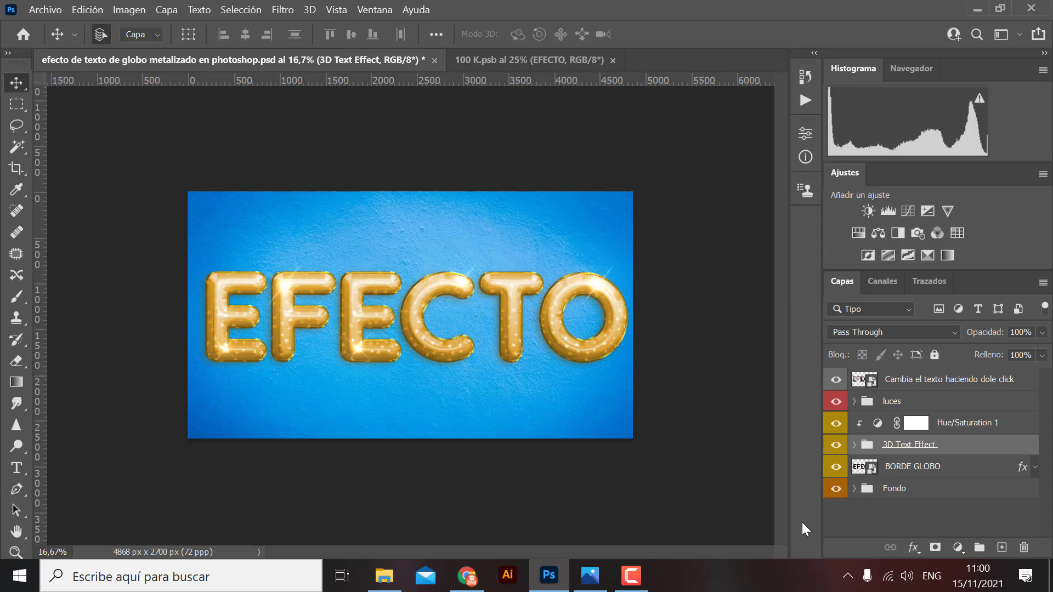
key("ctrl+plus")
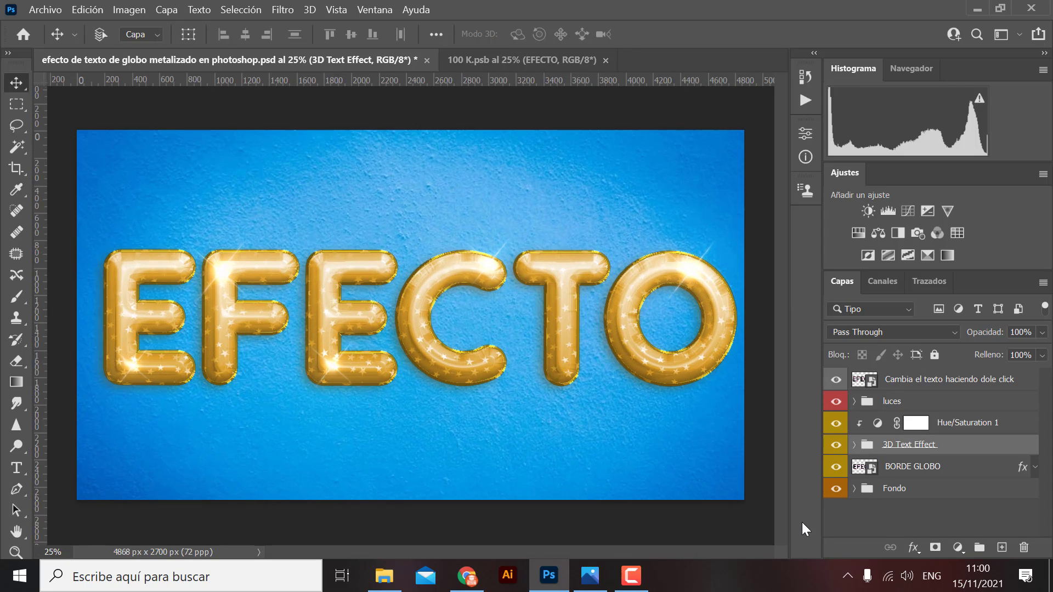